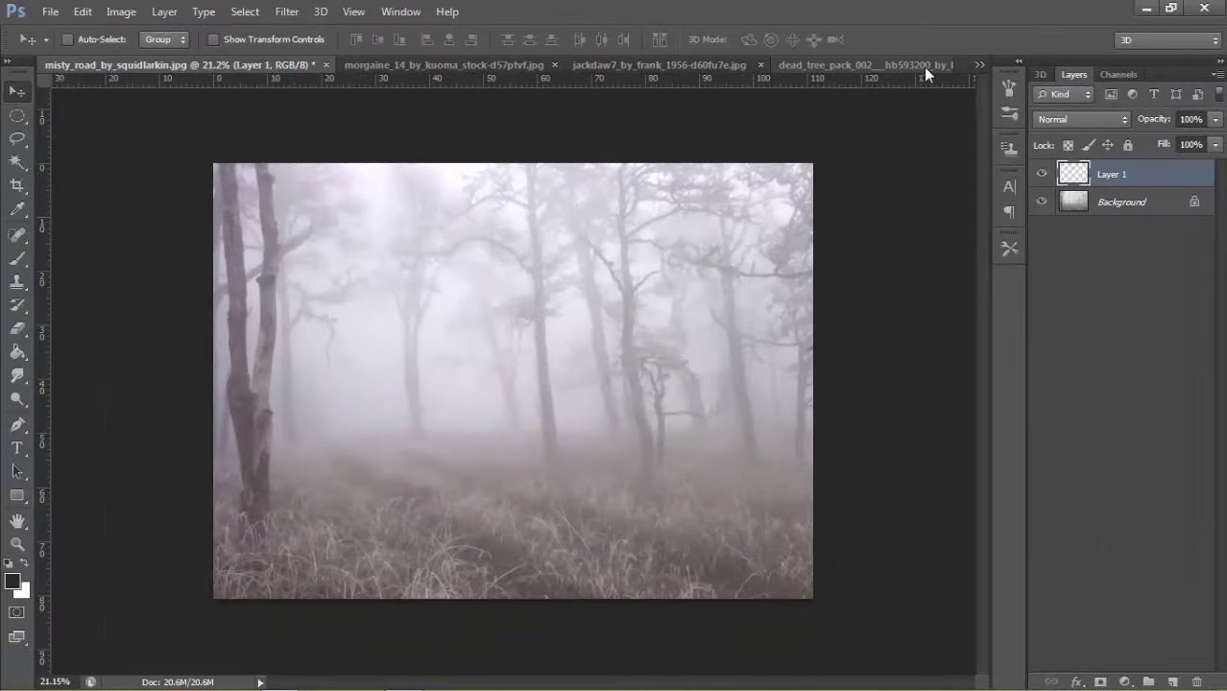
Step: Close the dead tree pack document
left_click(921, 64)
left_click(943, 64)
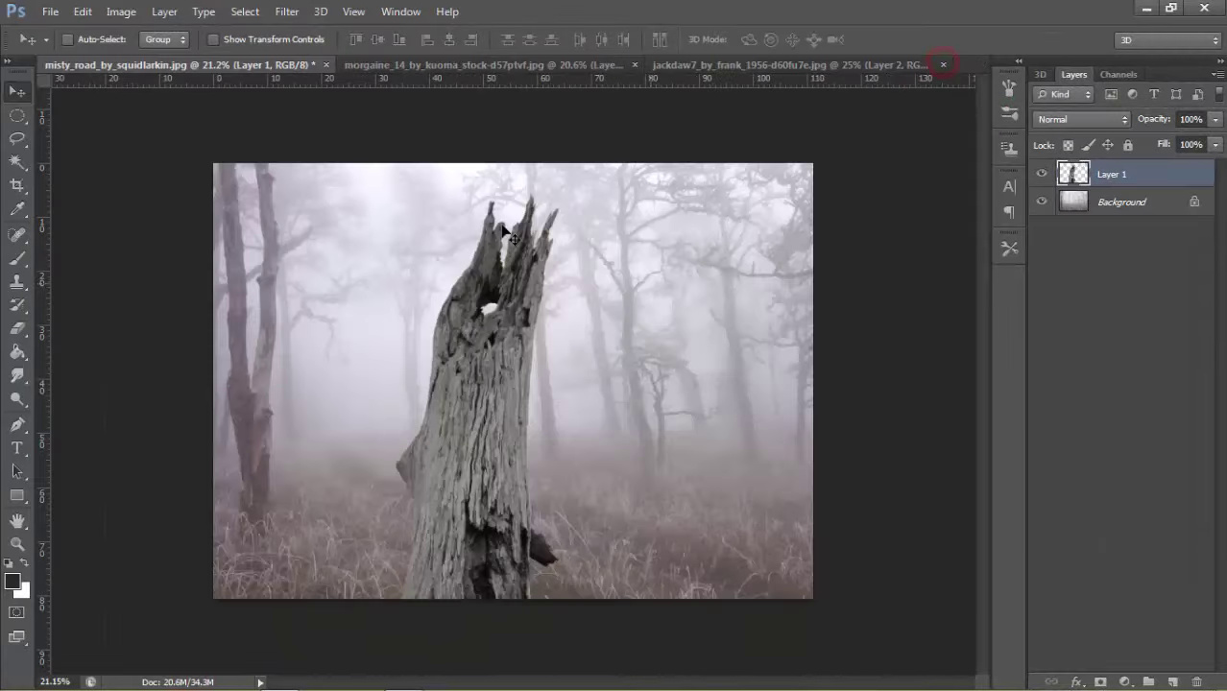
scroll(528, 327, "down", 2)
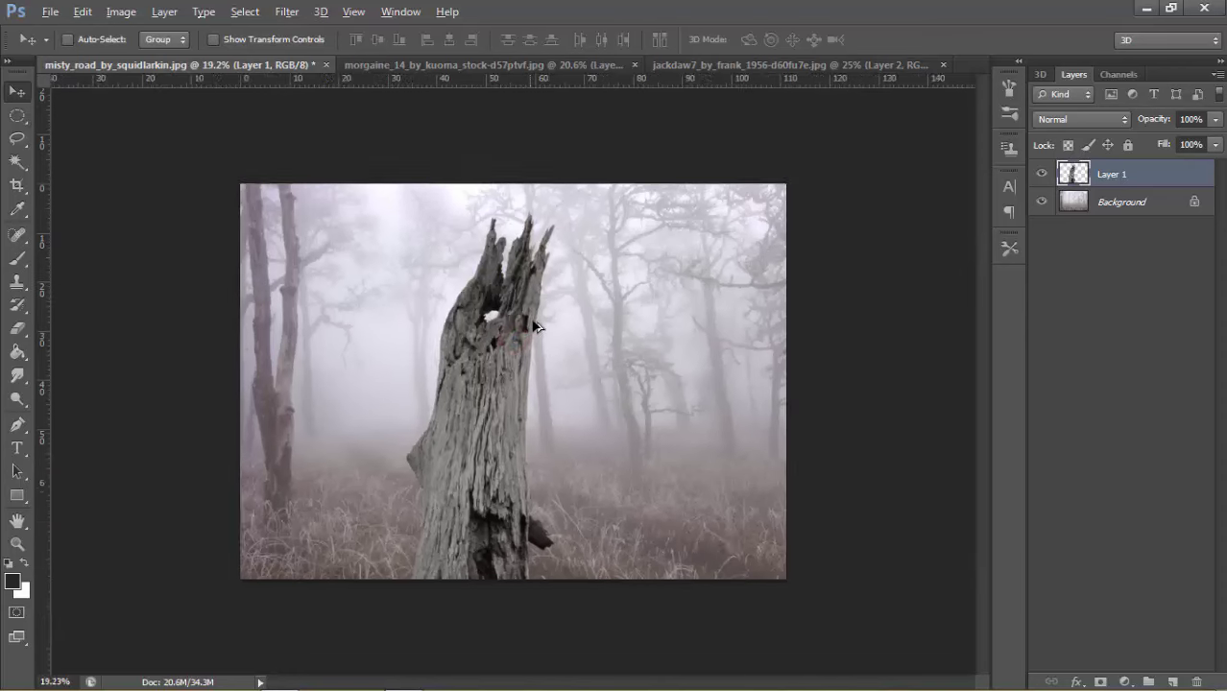
Step: Scale the stump to about 86%, move it to the right edge and tilt it about -4°
key("ctrl+t")
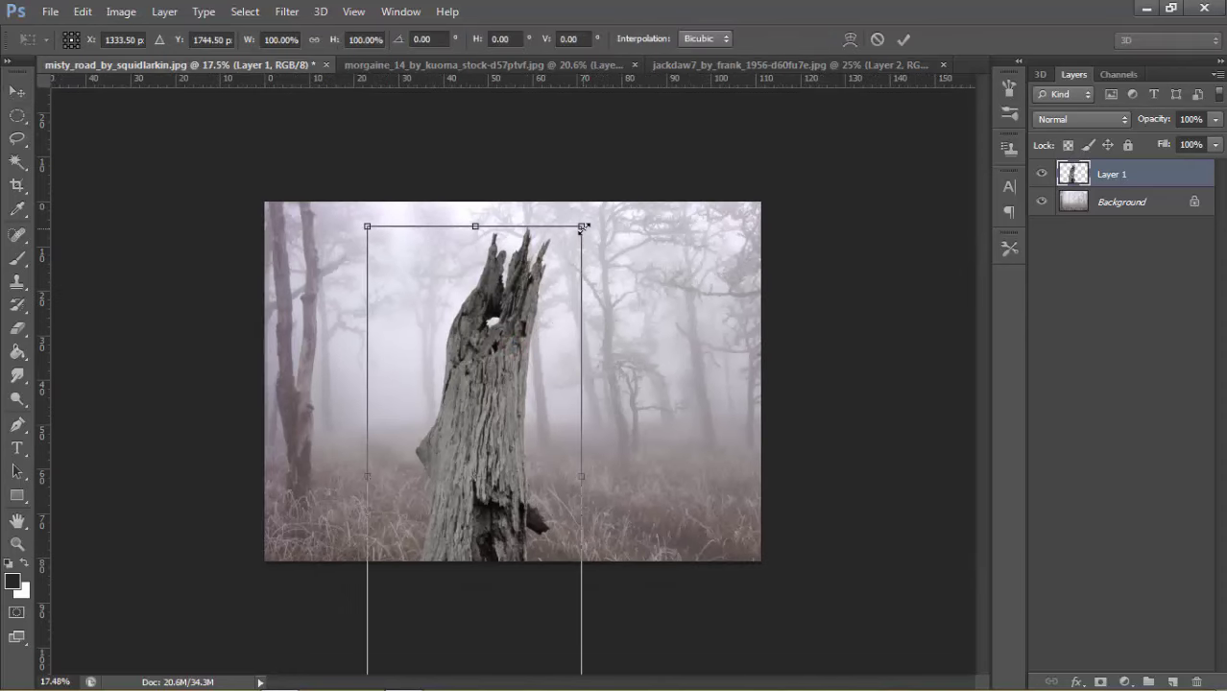
mouse_move(584, 225)
left_mouse_down()
mouse_move(560, 275)
mouse_move(766, 242)
left_mouse_up()
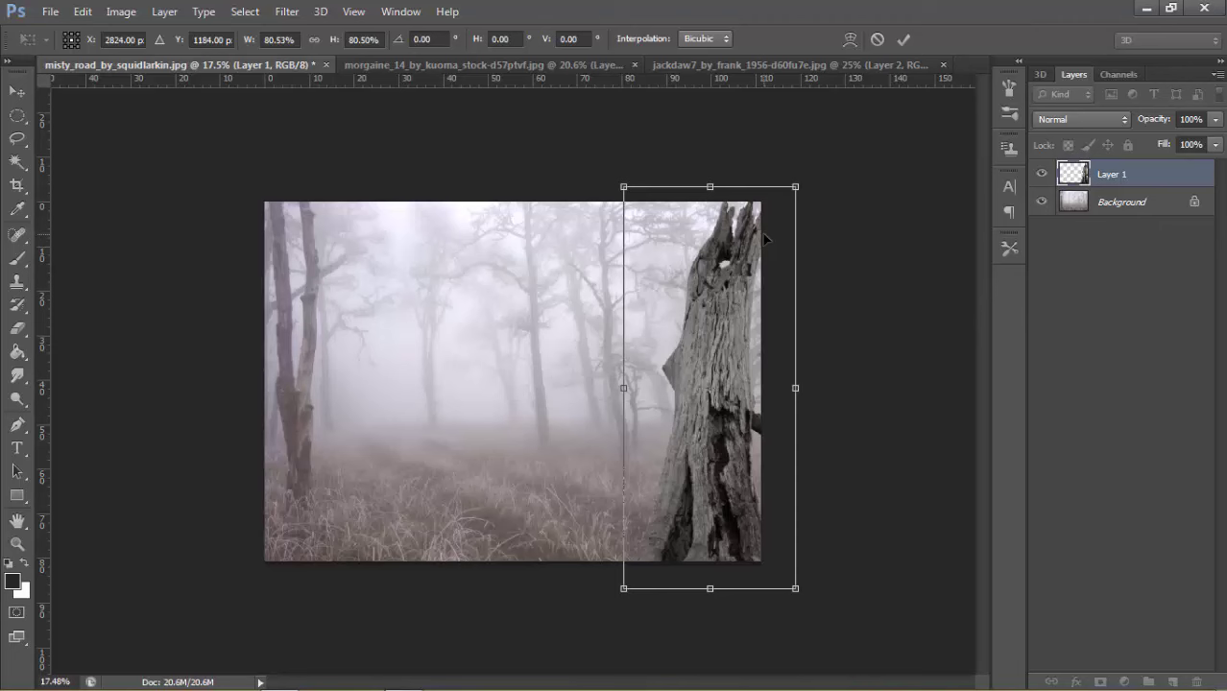
mouse_move(742, 334)
left_mouse_down()
mouse_move(752, 309)
mouse_move(751, 319)
left_mouse_up()
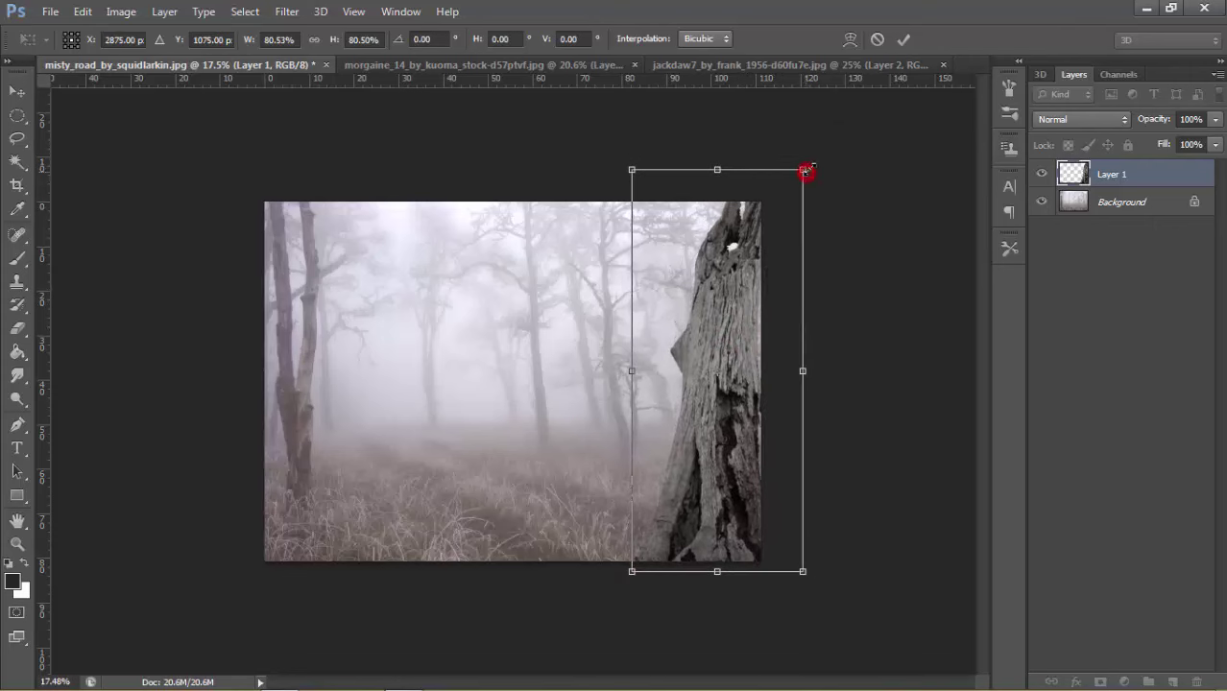
left_click_drag(805, 170, 808, 157)
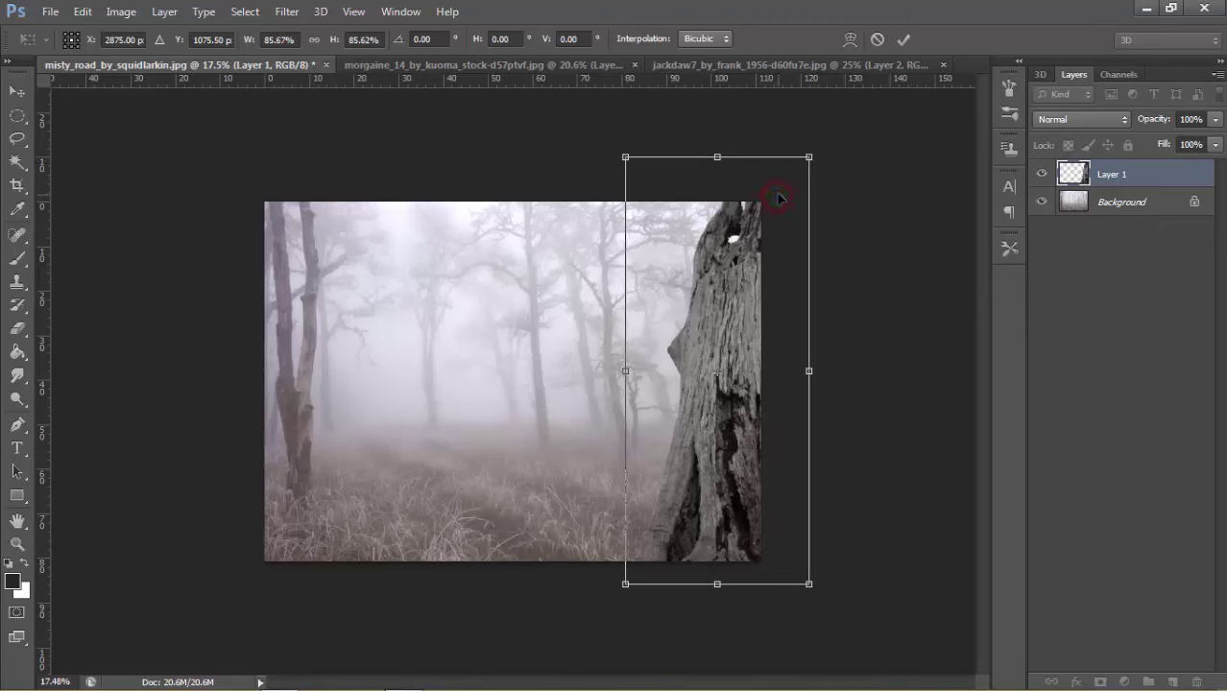
left_click_drag(780, 197, 783, 192)
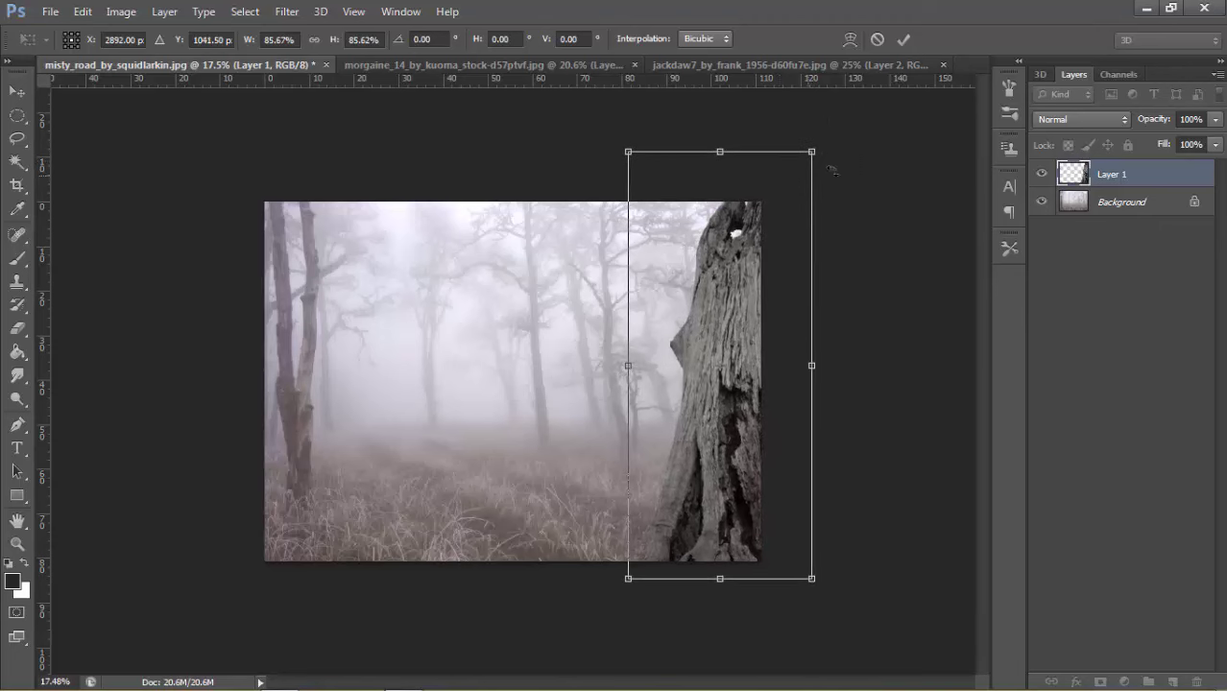
mouse_move(861, 164)
left_mouse_down()
mouse_move(811, 147)
mouse_move(811, 126)
left_mouse_up()
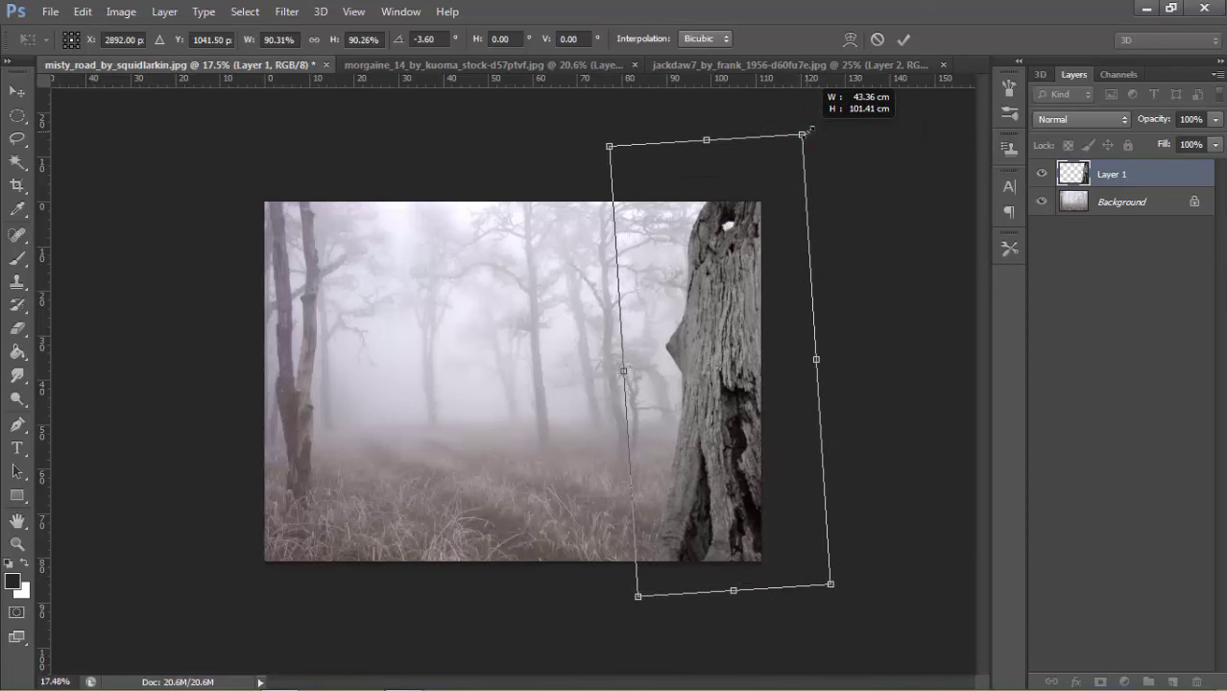
left_click_drag(783, 195, 787, 170)
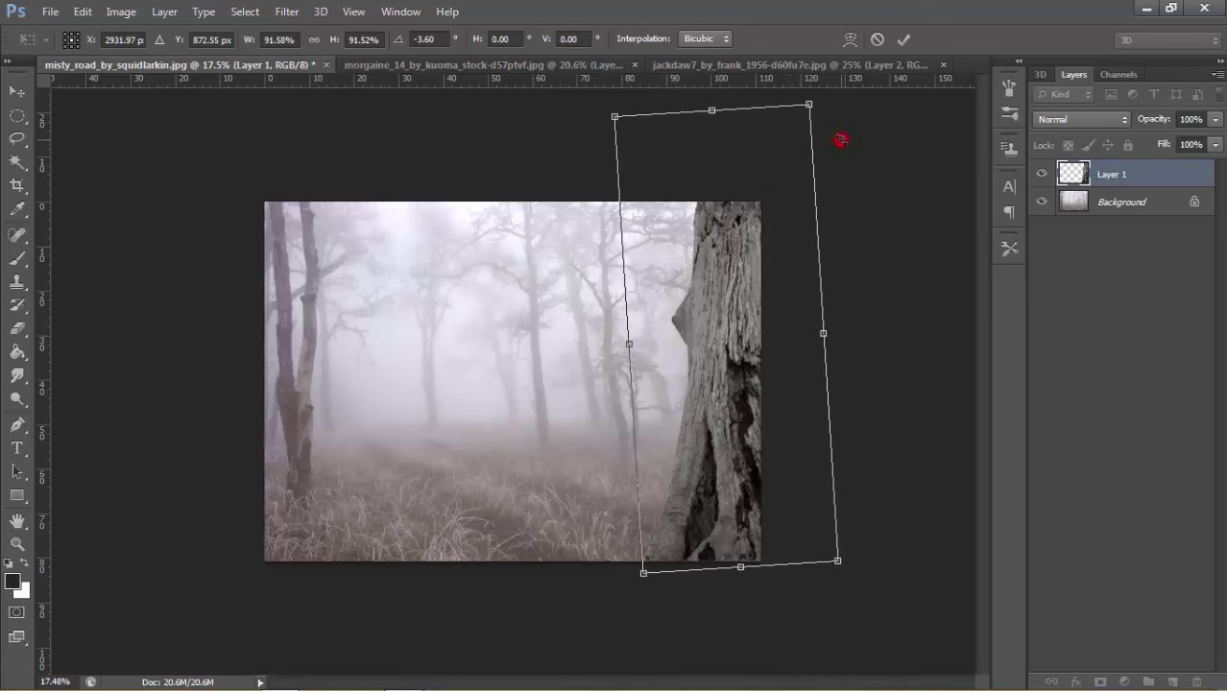
left_click_drag(840, 140, 847, 123)
Step: Apply the stump transform and drag the bare branches over the forest
left_click(900, 42)
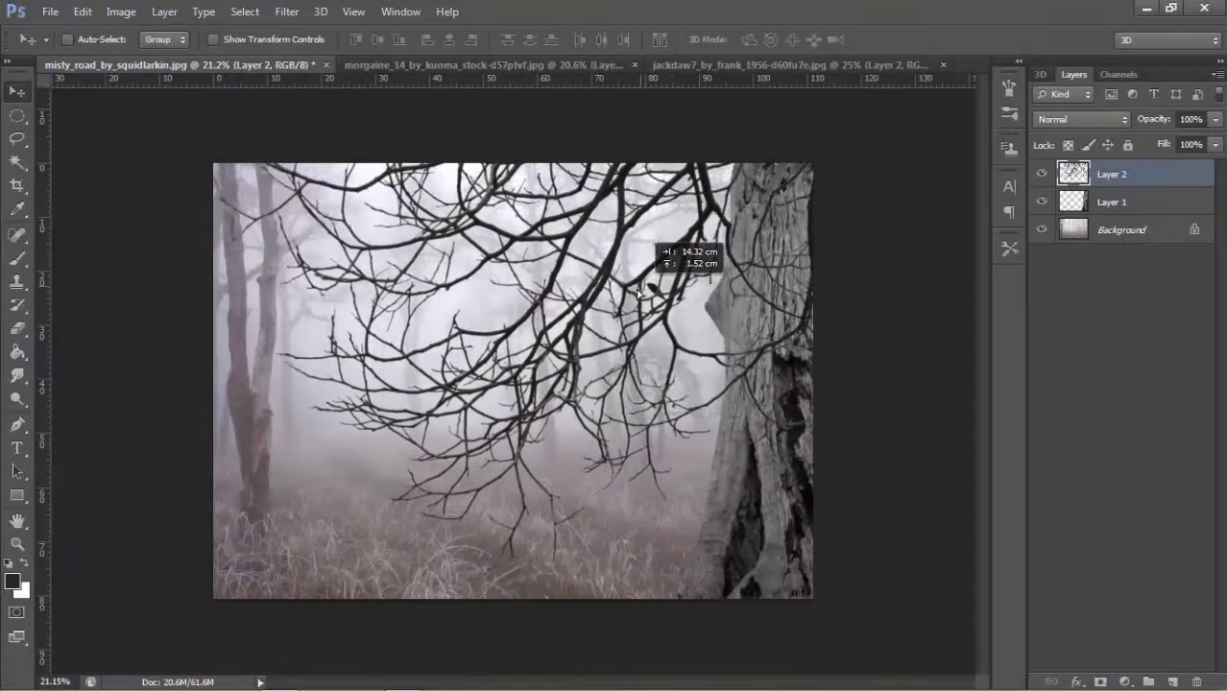
left_click_drag(692, 241, 636, 292)
scroll(638, 282, "down", 1)
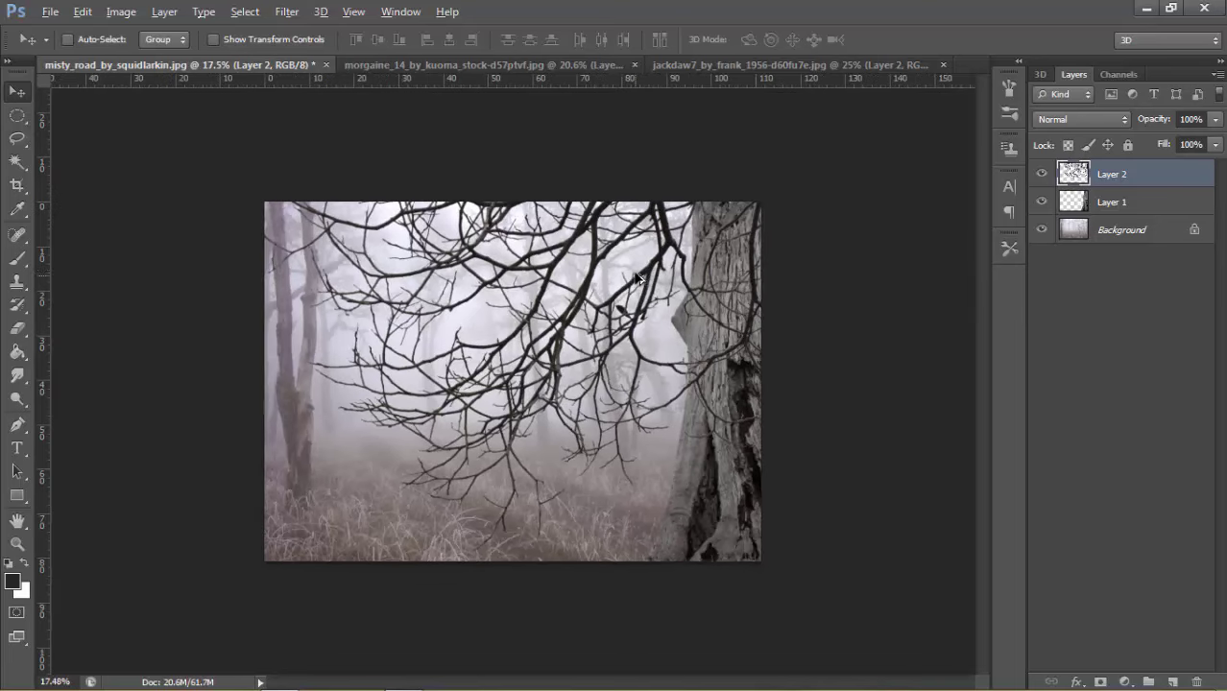
Step: Scale the branches to about 64% and move them toward the top right
key("ctrl+t")
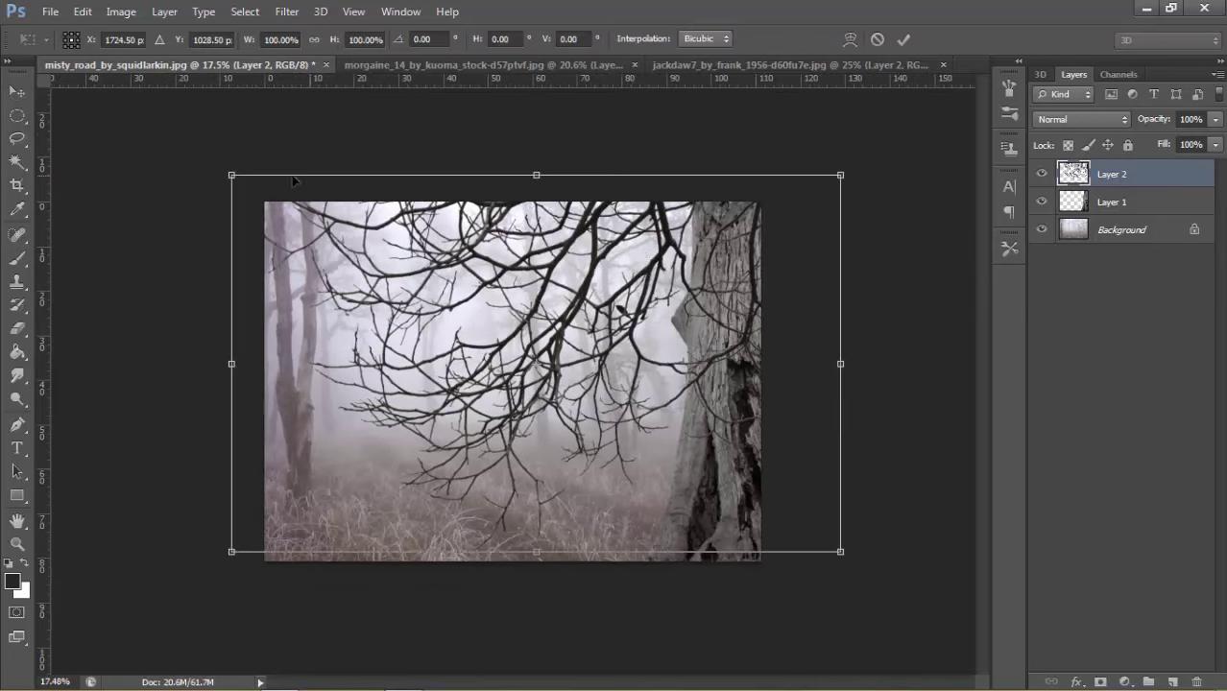
left_click_drag(230, 175, 363, 236)
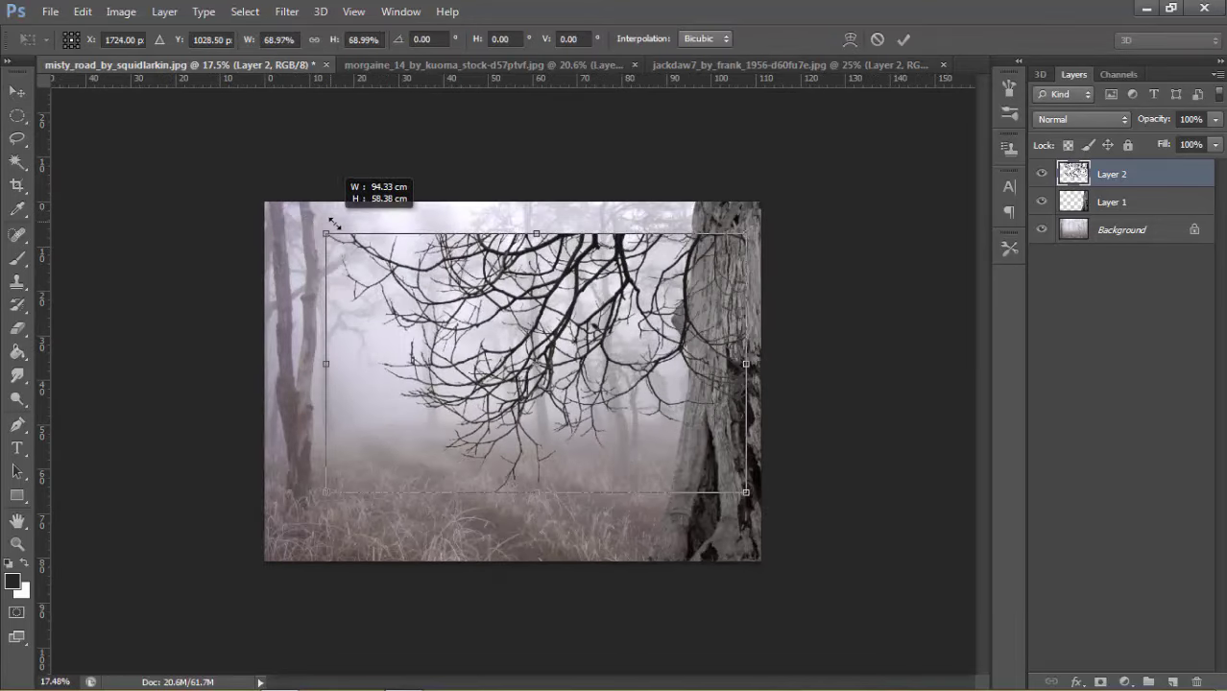
mouse_move(557, 281)
left_mouse_down()
mouse_move(641, 203)
mouse_move(626, 174)
left_mouse_up()
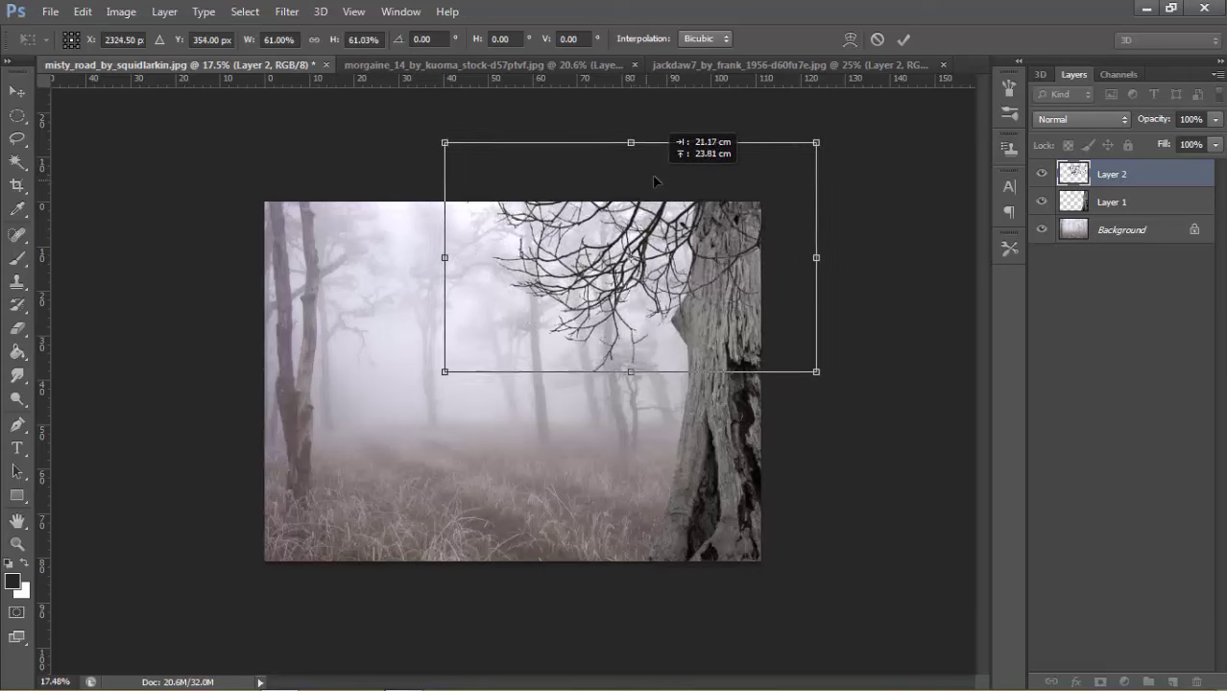
left_click_drag(625, 174, 653, 181)
left_click_drag(453, 370, 440, 375)
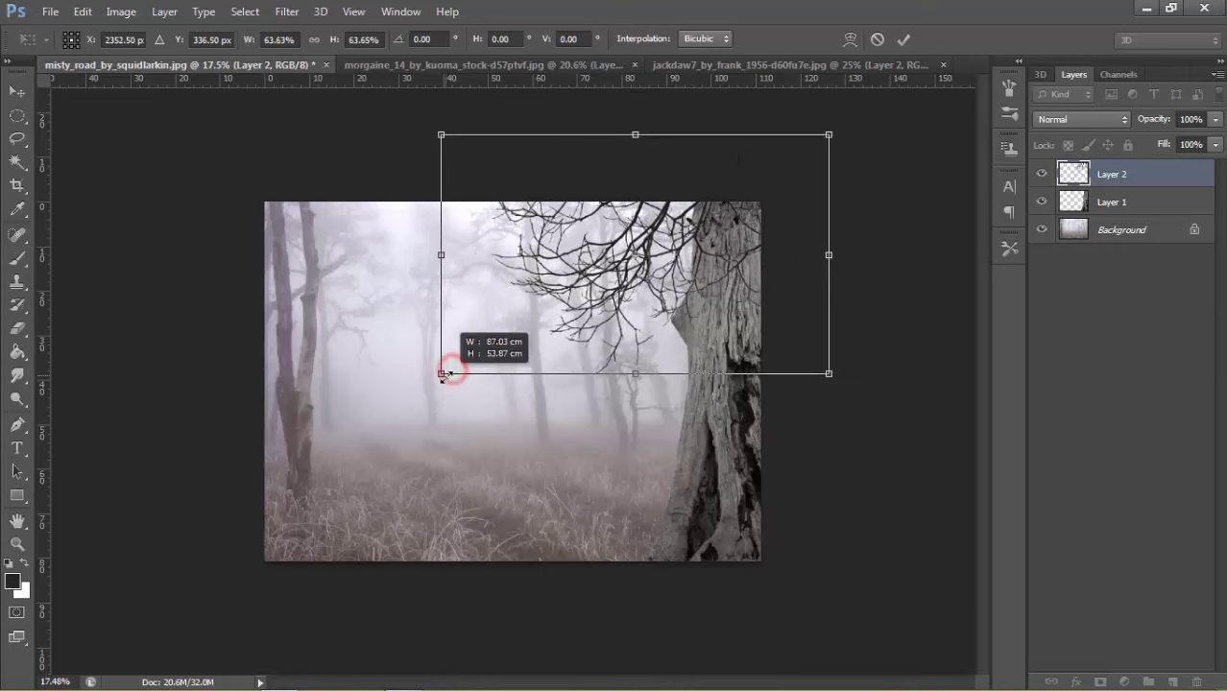
left_click_drag(492, 333, 538, 343)
Step: Fine-tune and commit the branches' position, then move their layer beneath the stump layer
scroll(538, 343, "up", 1)
scroll(556, 351, "up", 1)
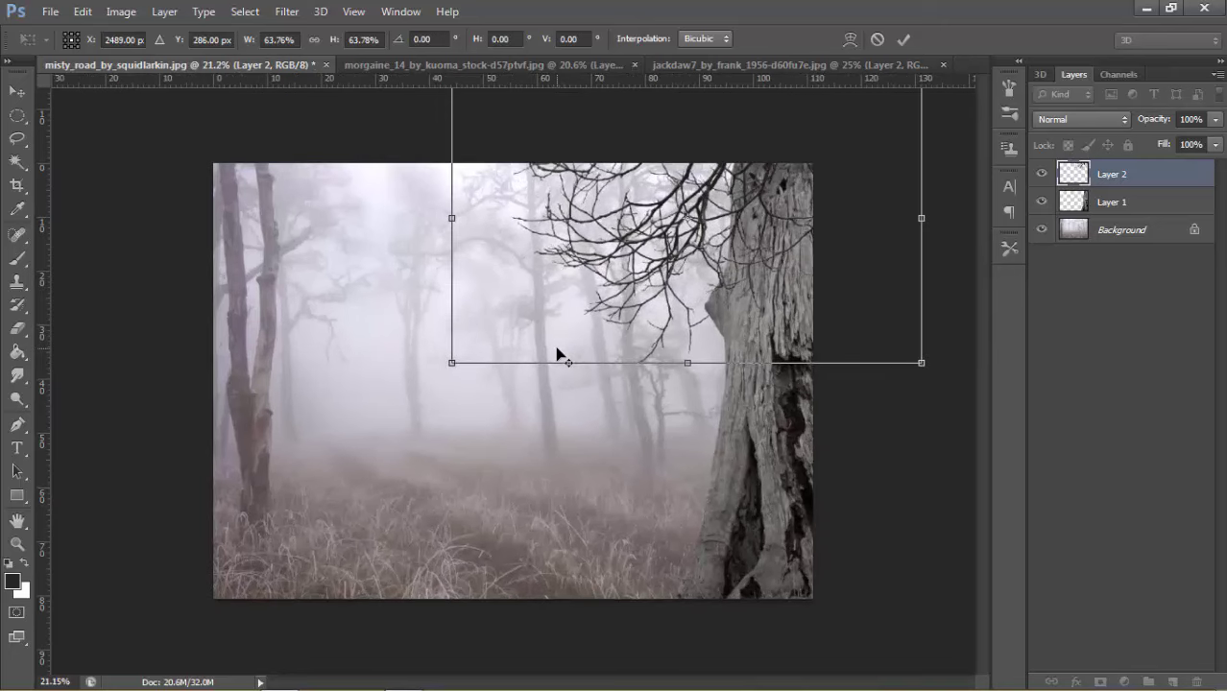
scroll(556, 351, "up", 1)
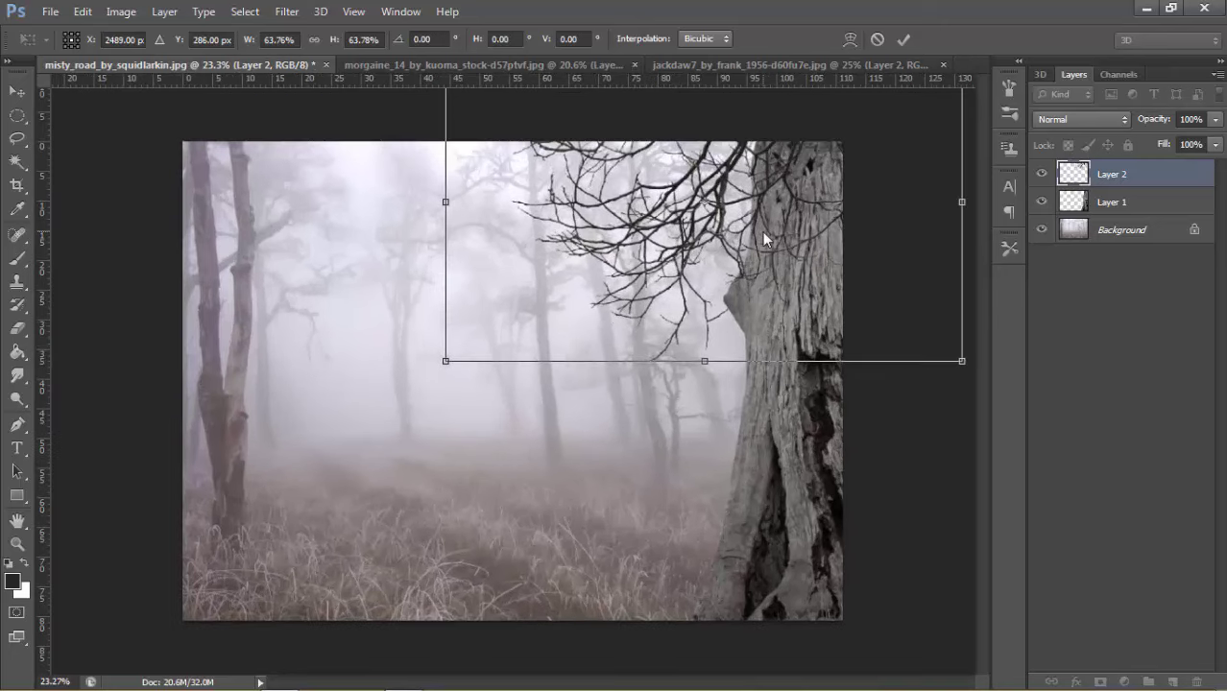
left_click_drag(761, 231, 747, 242)
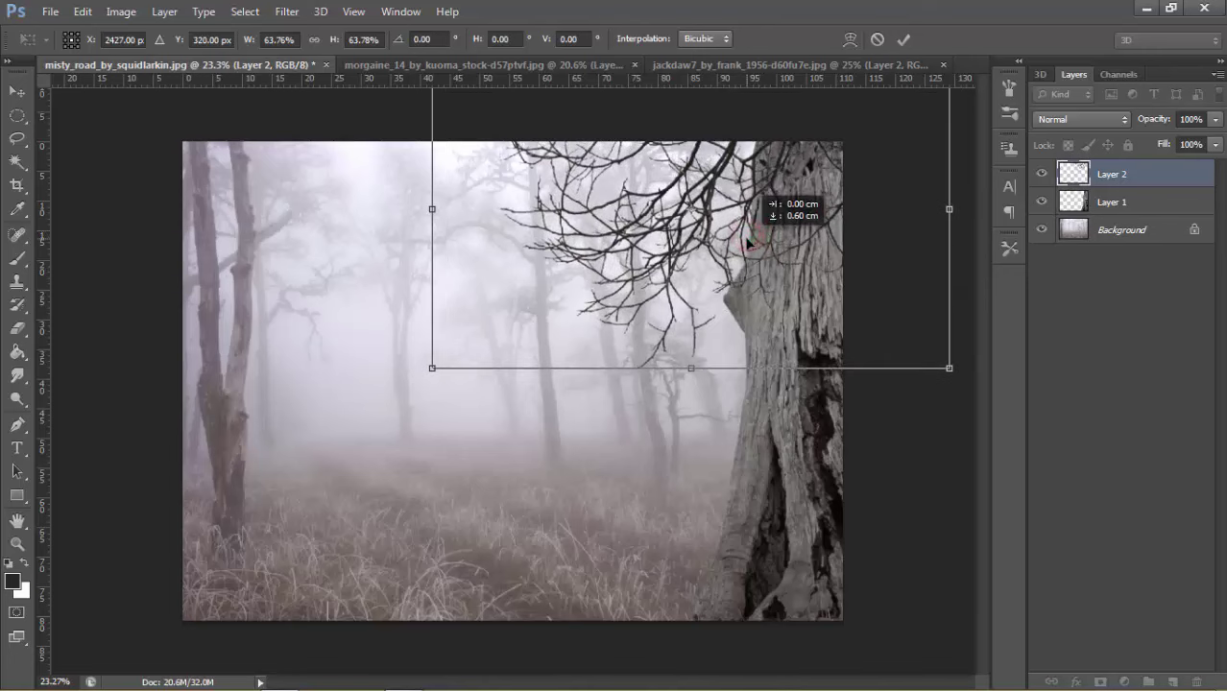
left_click(900, 39)
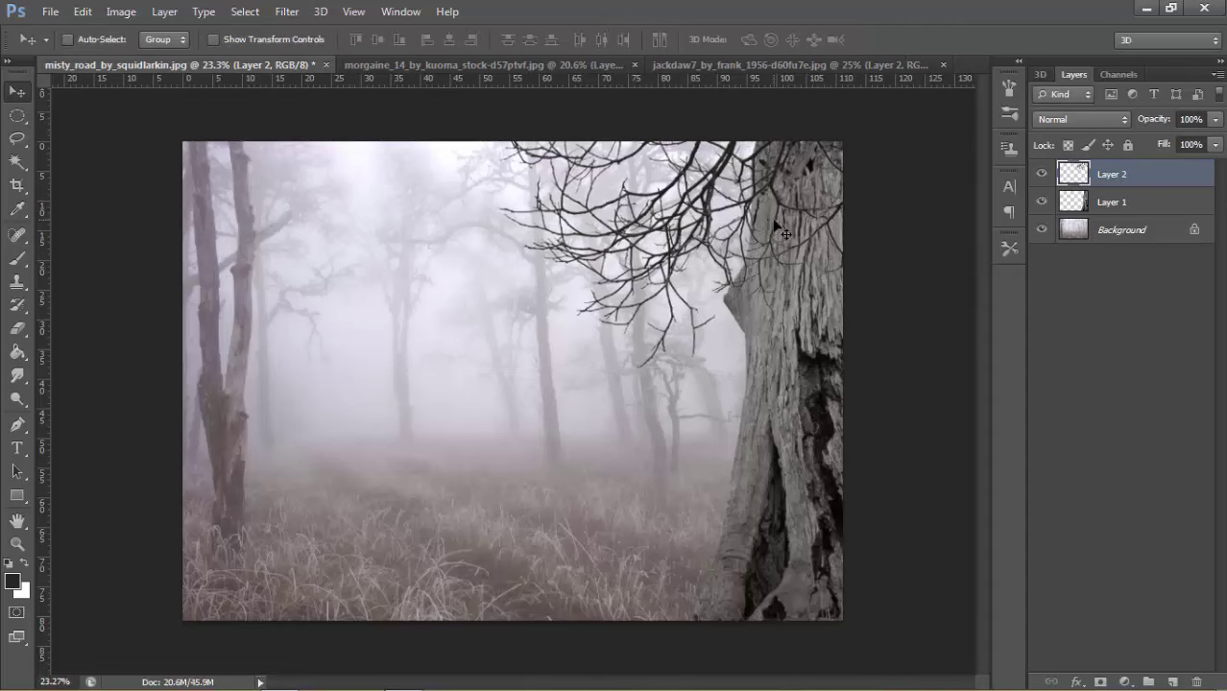
left_click_drag(1111, 181, 1112, 216)
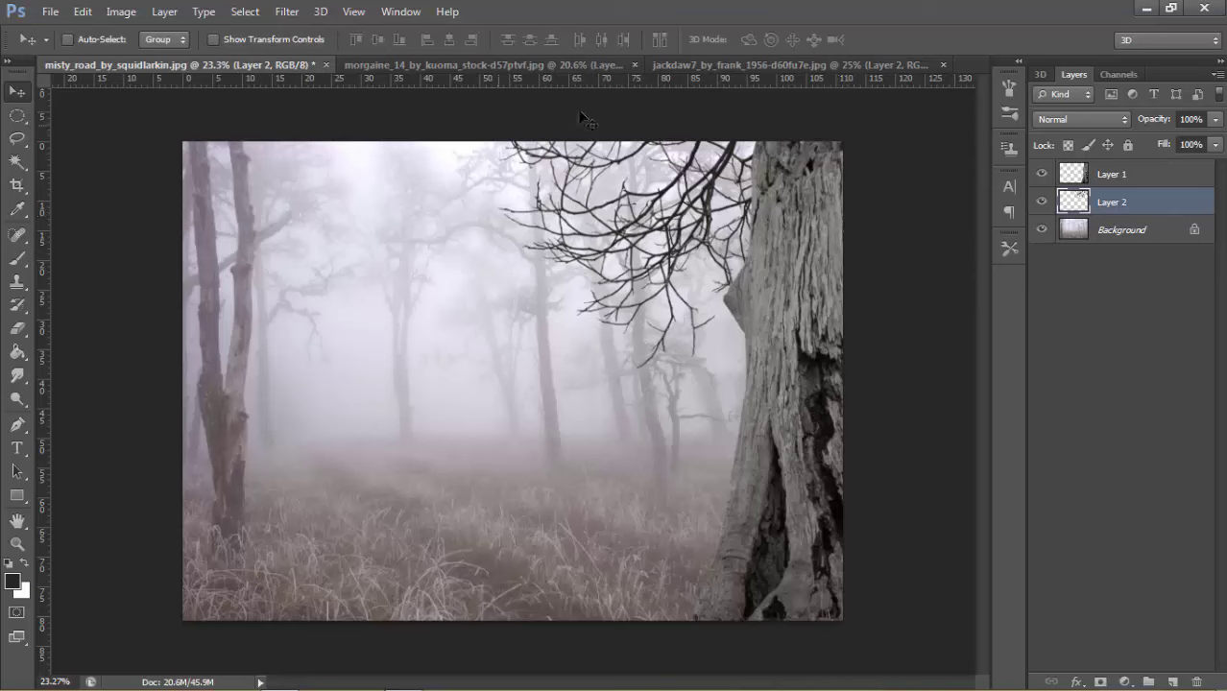
Step: Bring the hooded woman into the forest composite and close her source document without saving
left_click(413, 67)
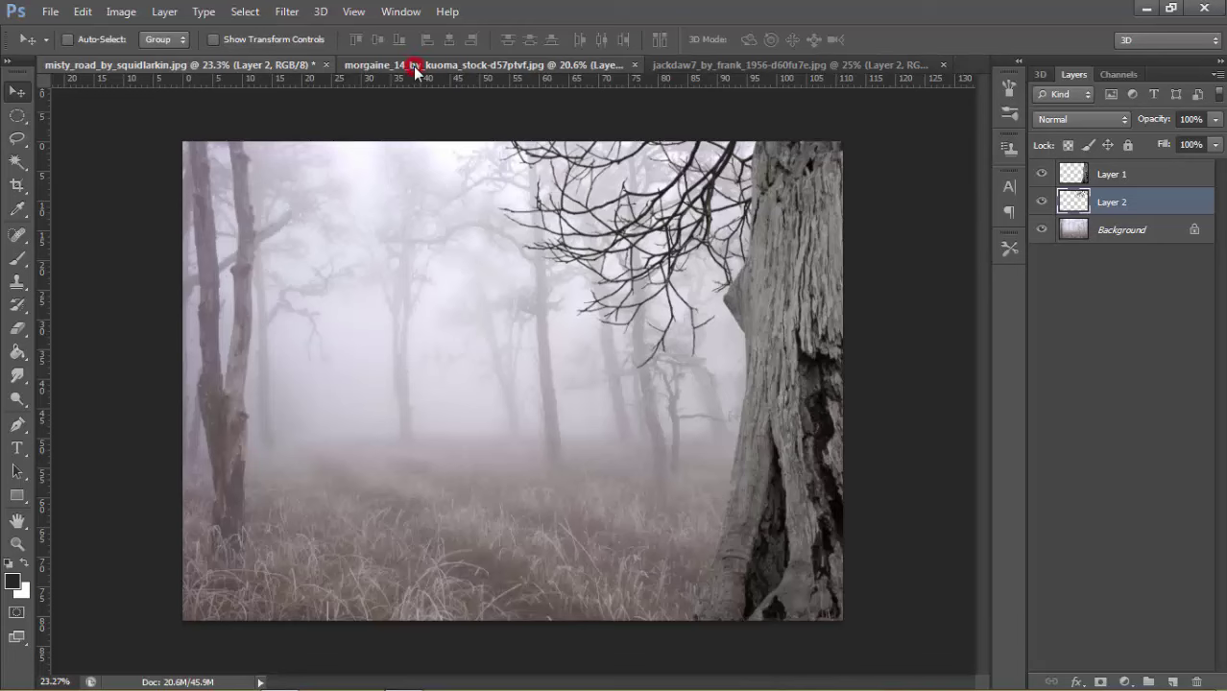
mouse_move(555, 195)
left_mouse_down()
mouse_move(285, 71)
mouse_move(469, 217)
left_mouse_up()
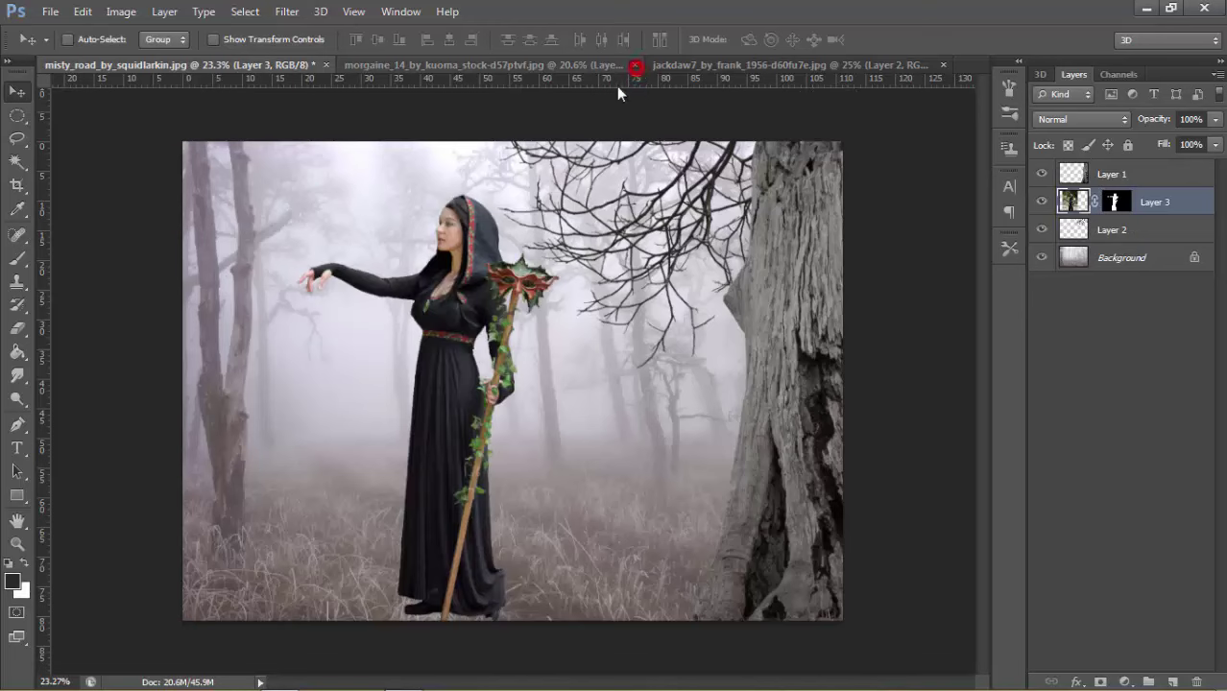
left_click(636, 65)
left_click(620, 276)
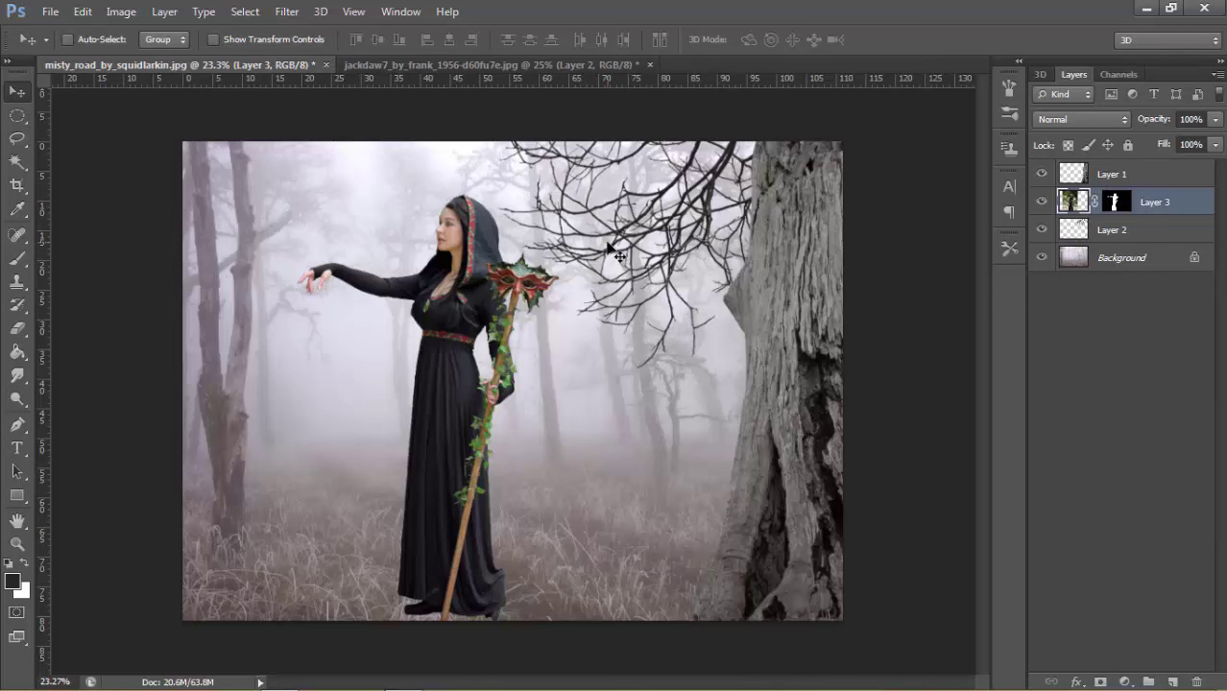
Step: Scale the woman to about 65% and place her in the clearing
key("ctrl+t")
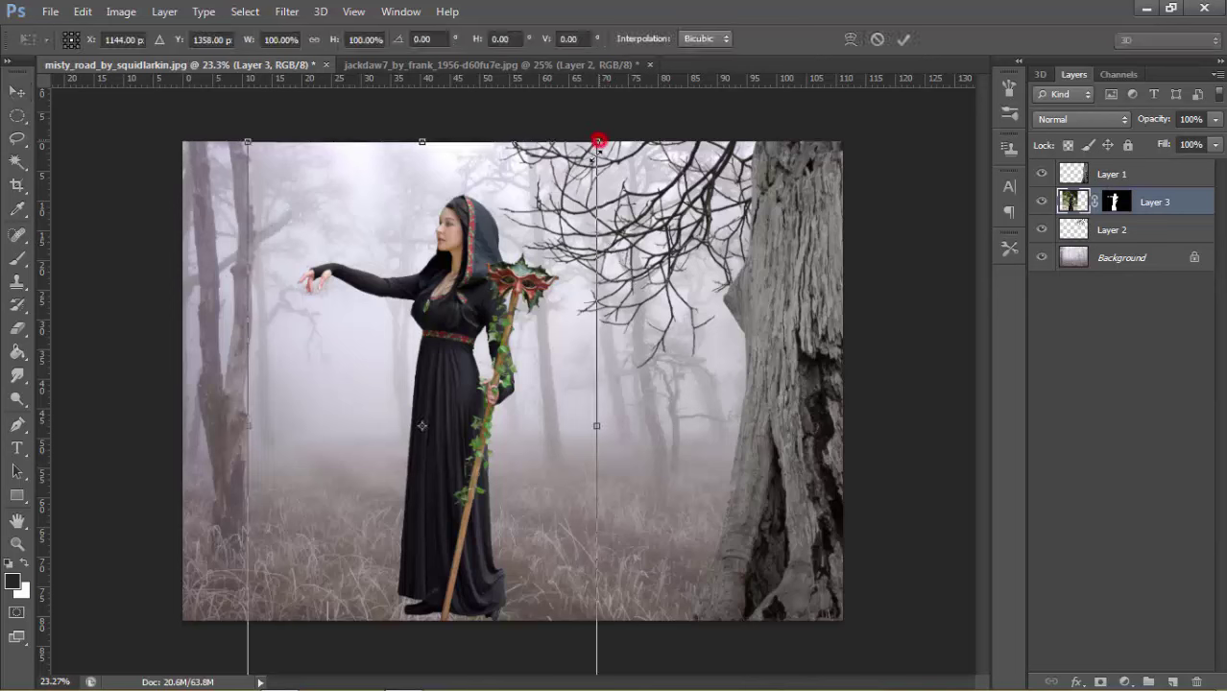
left_click_drag(597, 143, 555, 246)
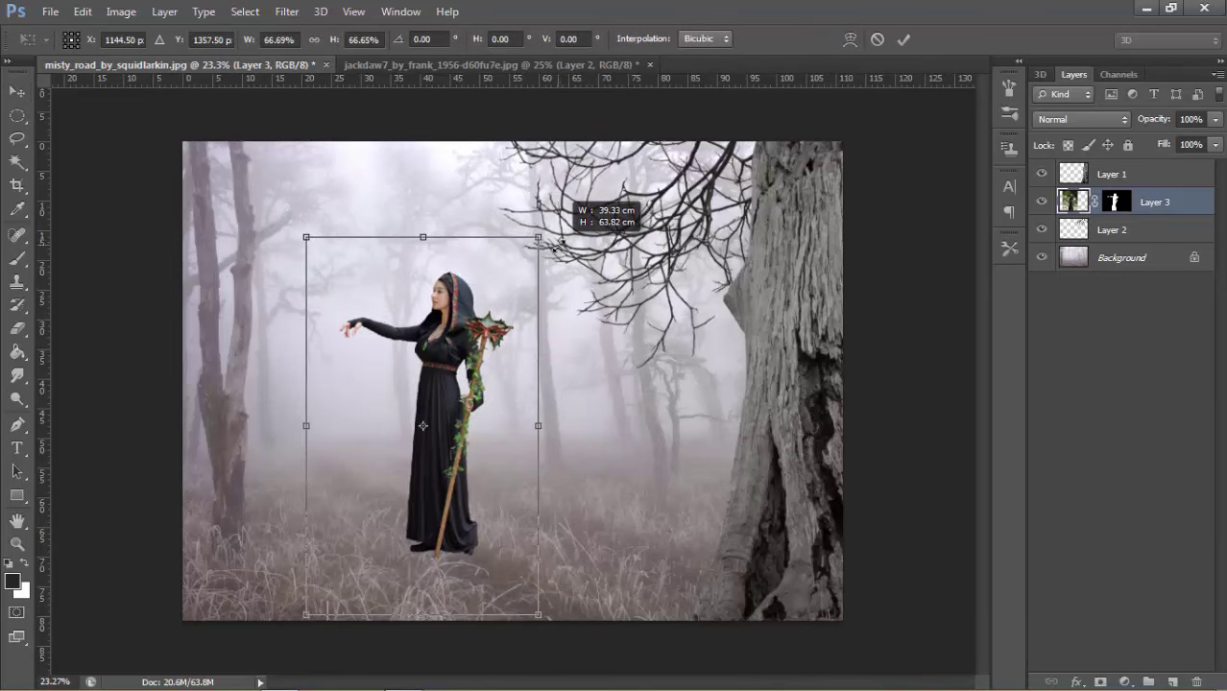
mouse_move(485, 332)
left_mouse_down()
mouse_move(552, 356)
mouse_move(574, 330)
left_mouse_up()
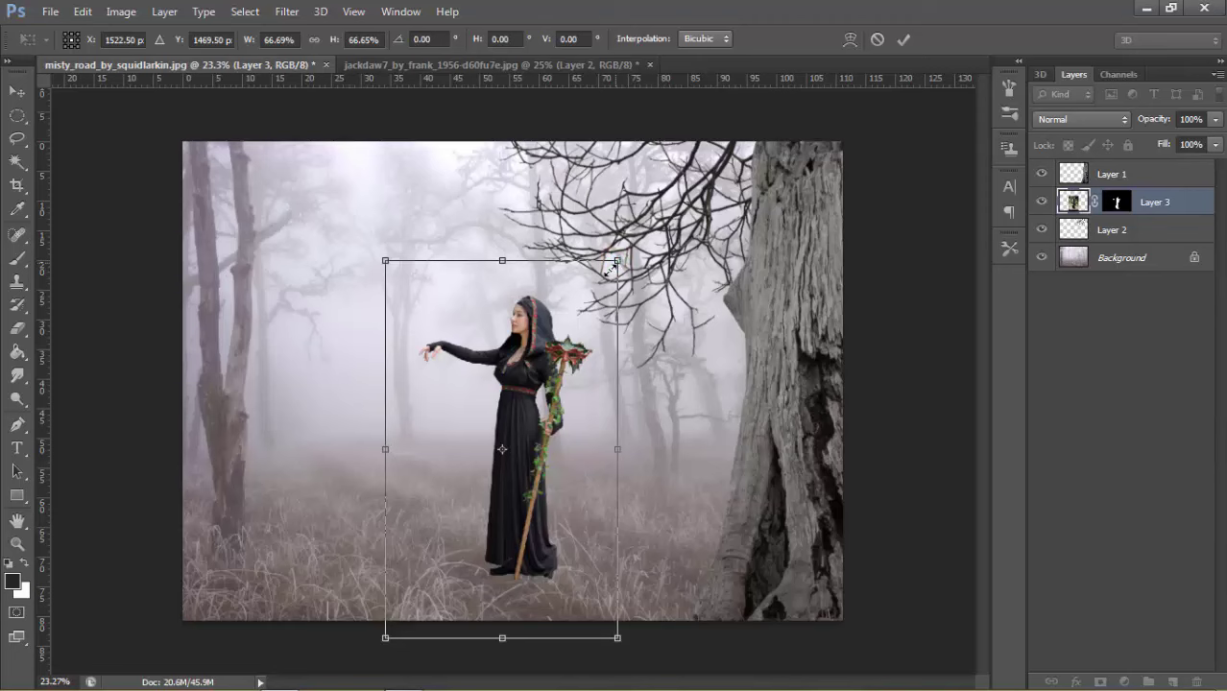
left_click_drag(611, 267, 615, 261)
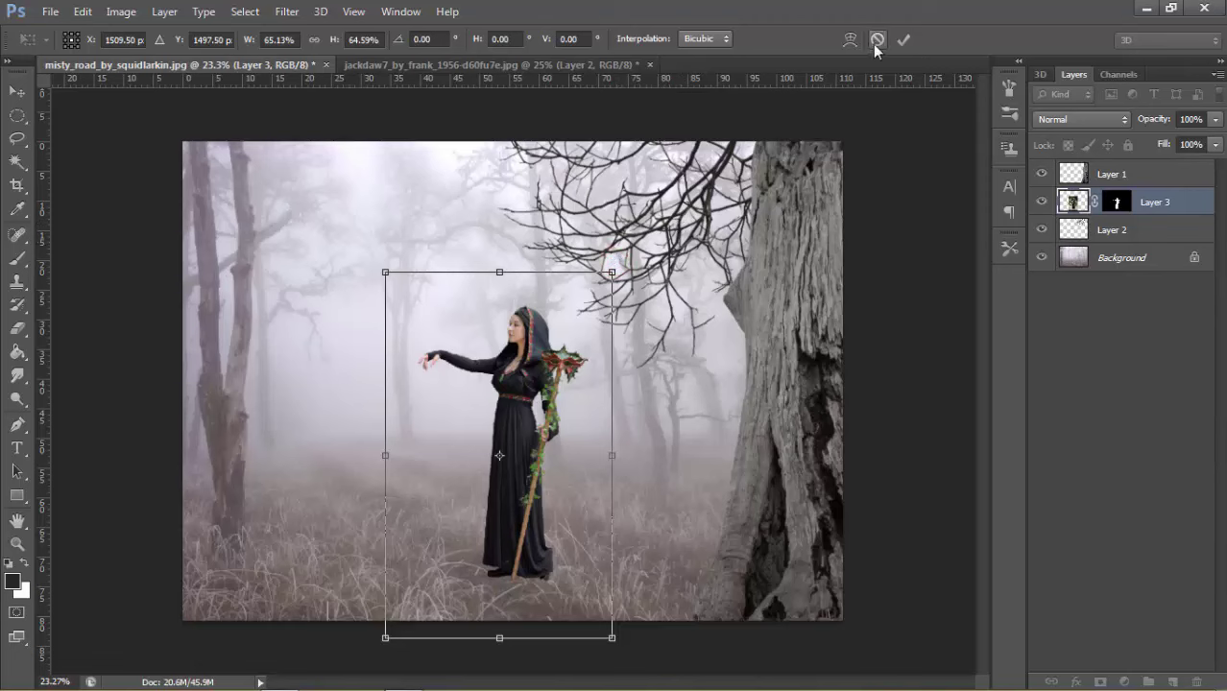
left_click(902, 39)
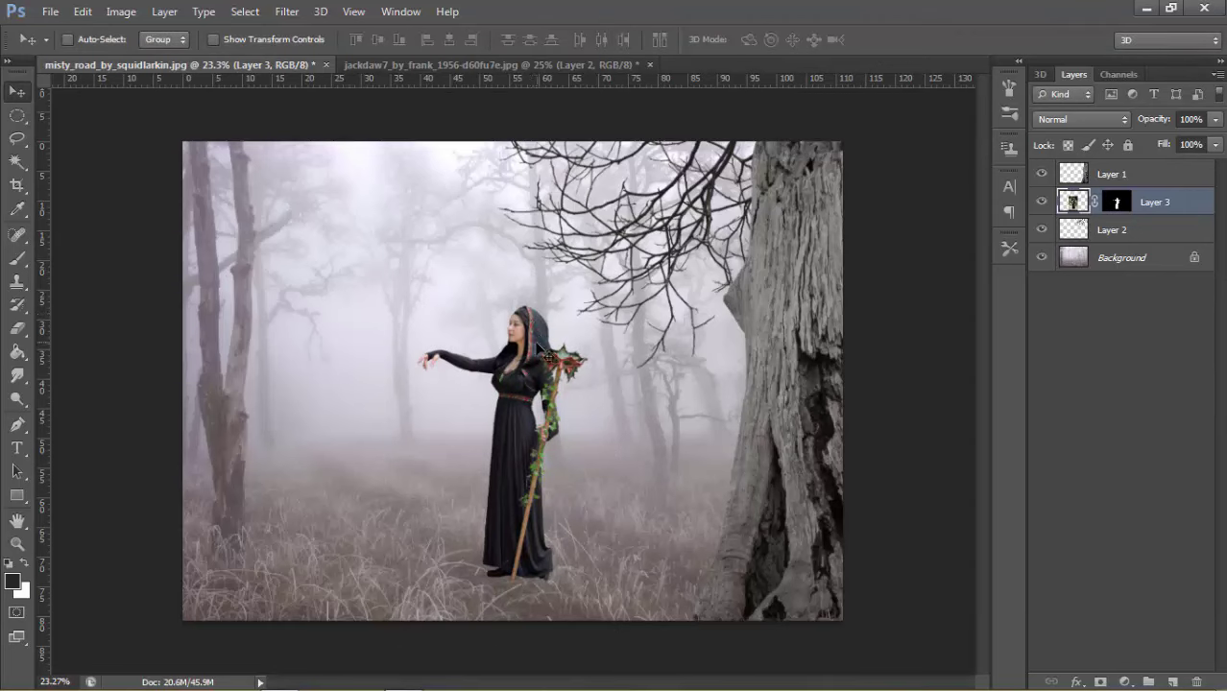
Step: Nudge the woman slightly right and bring up the Eraser's brush presets
left_click_drag(528, 313, 538, 347)
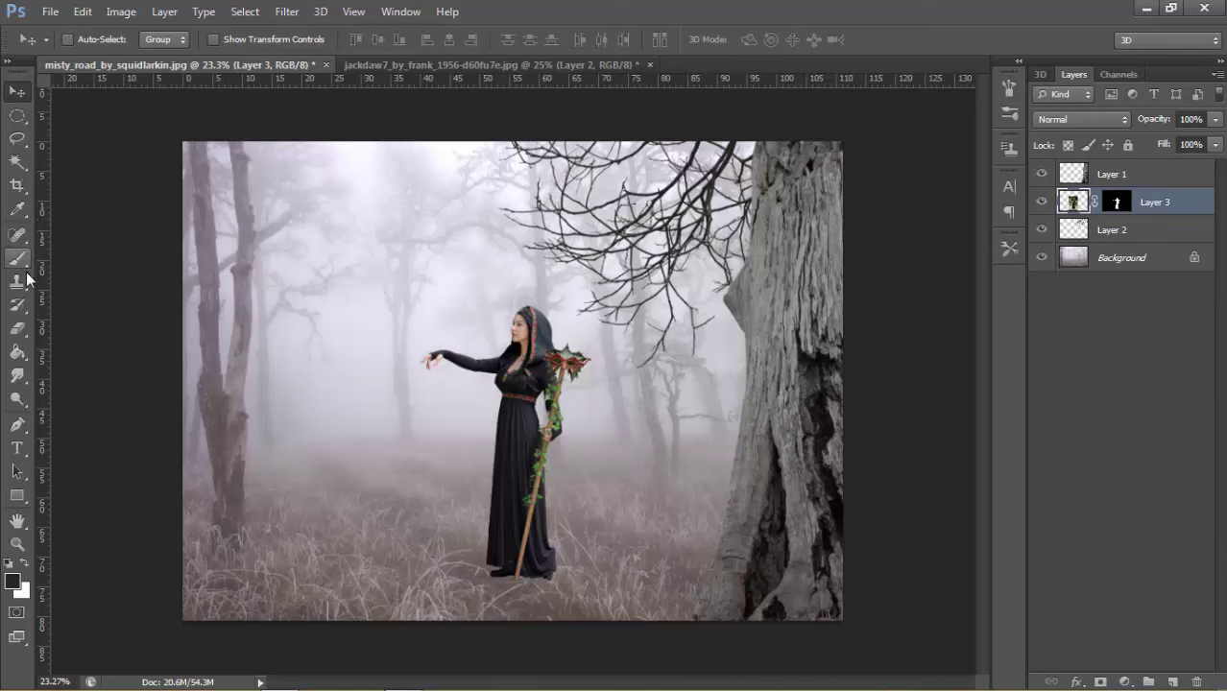
left_click(19, 329)
right_click(603, 593)
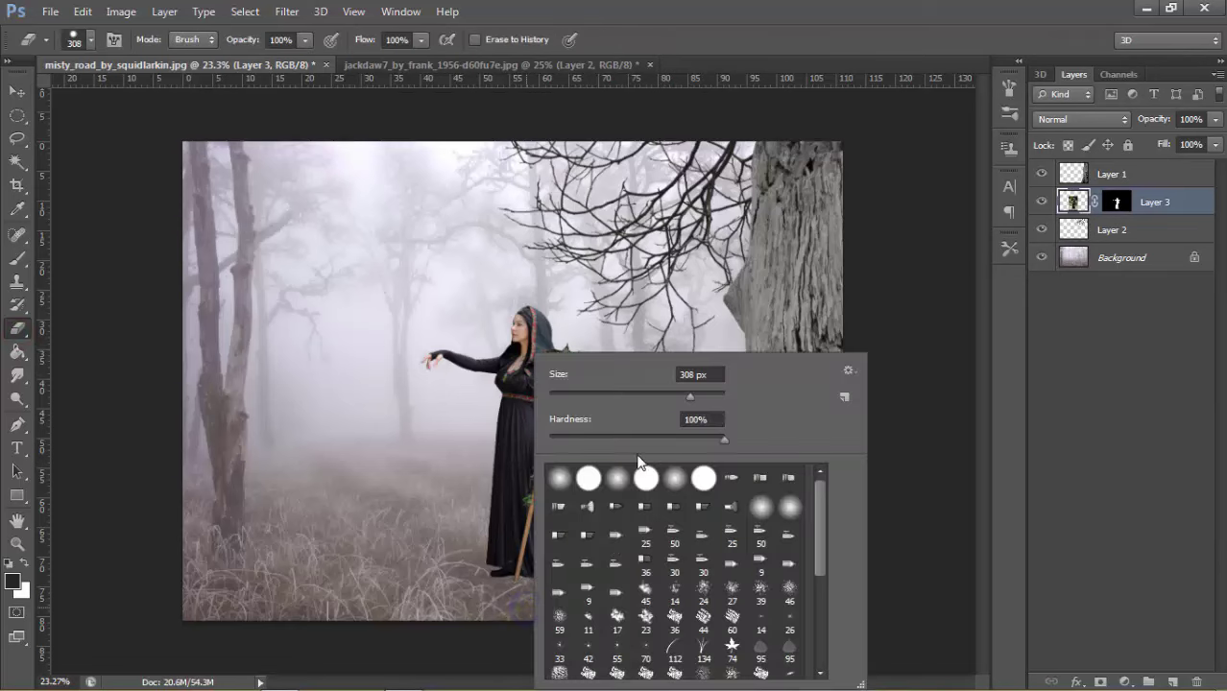
Step: Browse the eraser brush presets, then close the picker
scroll(648, 526, "down", 1)
scroll(649, 530, "down", 1)
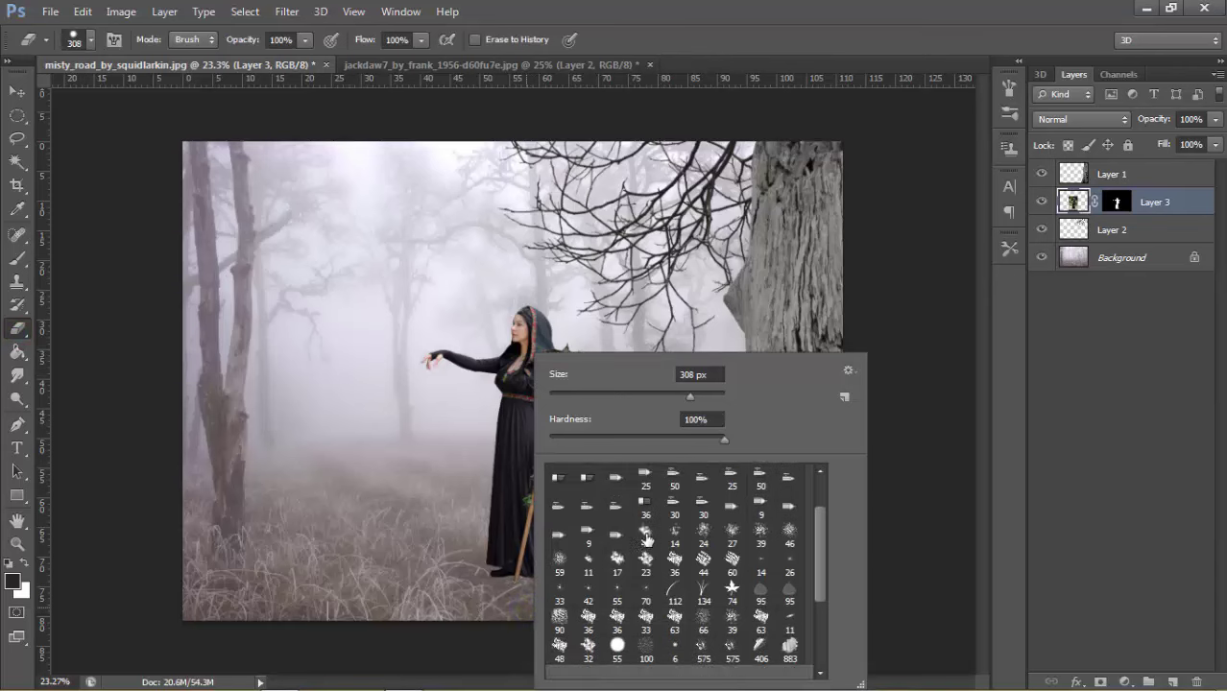
scroll(650, 532, "down", 1)
scroll(652, 534, "down", 1)
scroll(650, 532, "down", 1)
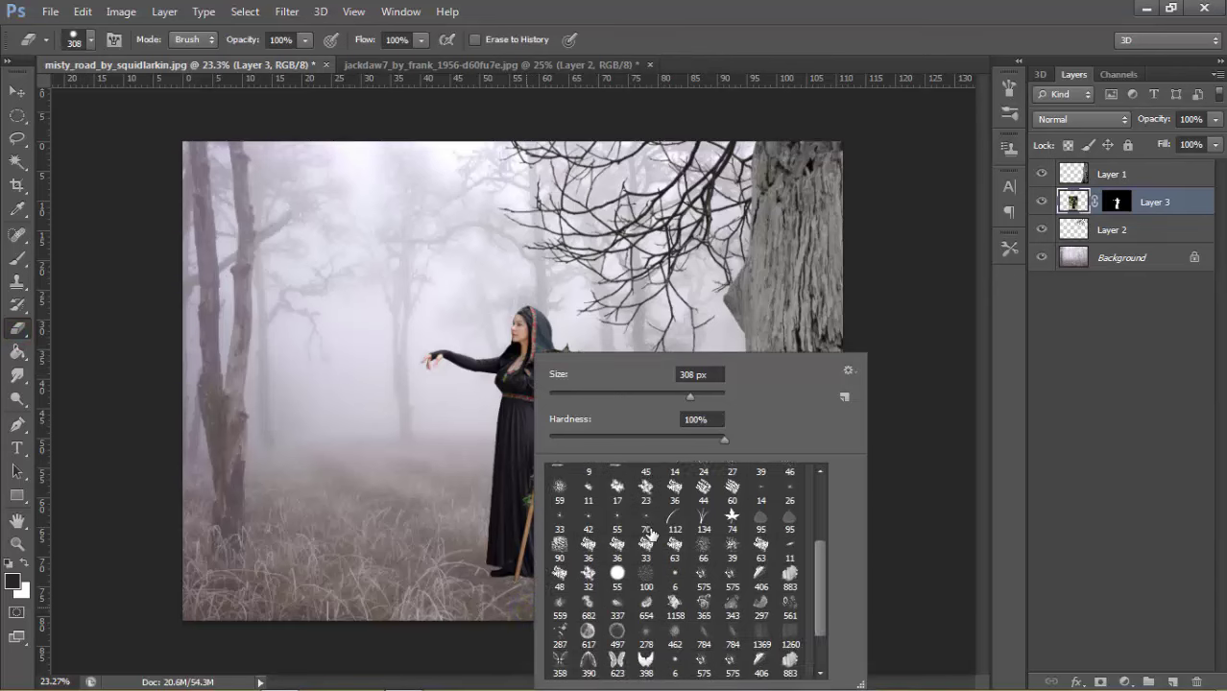
scroll(650, 533, "down", 1)
scroll(651, 534, "down", 1)
scroll(651, 534, "down", 1)
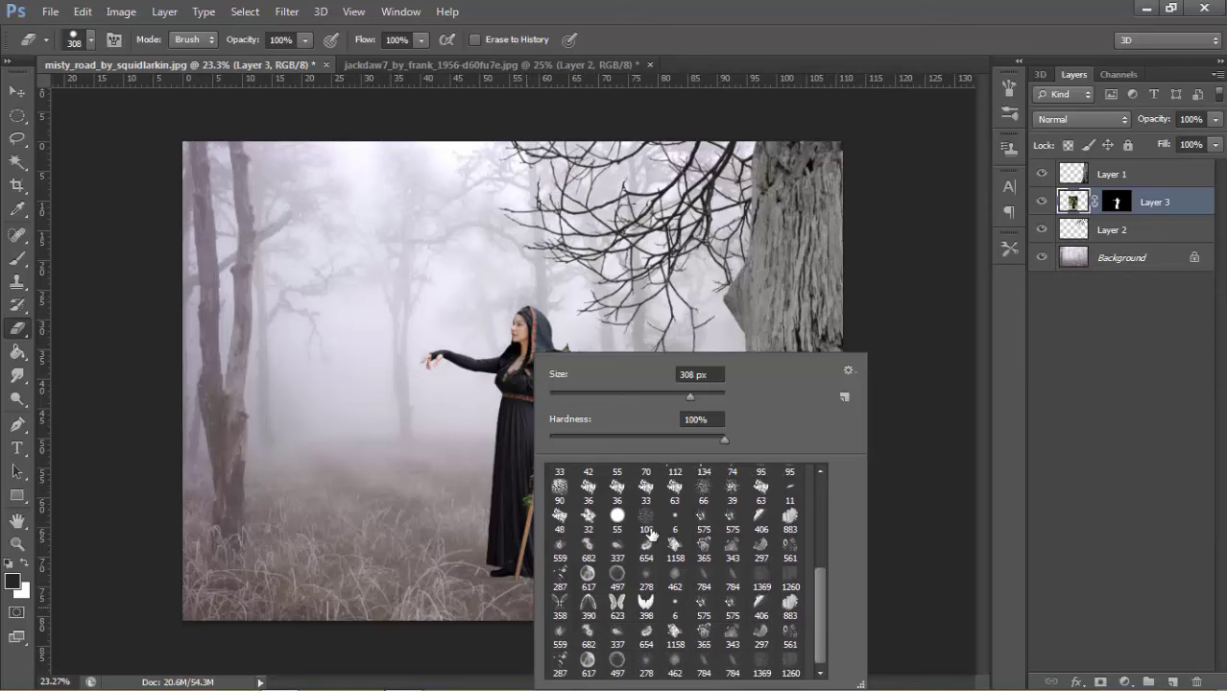
scroll(651, 531, "up", 1)
scroll(650, 531, "up", 2)
scroll(651, 531, "up", 1)
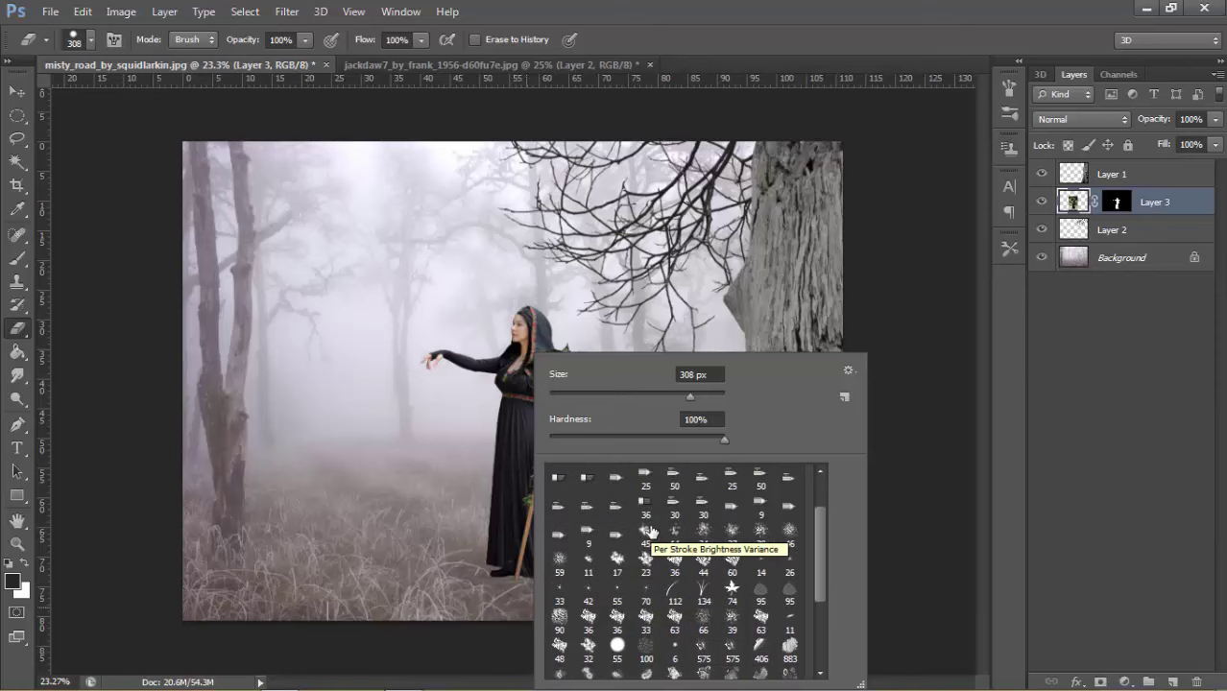
scroll(650, 531, "up", 1)
left_click(8, 336)
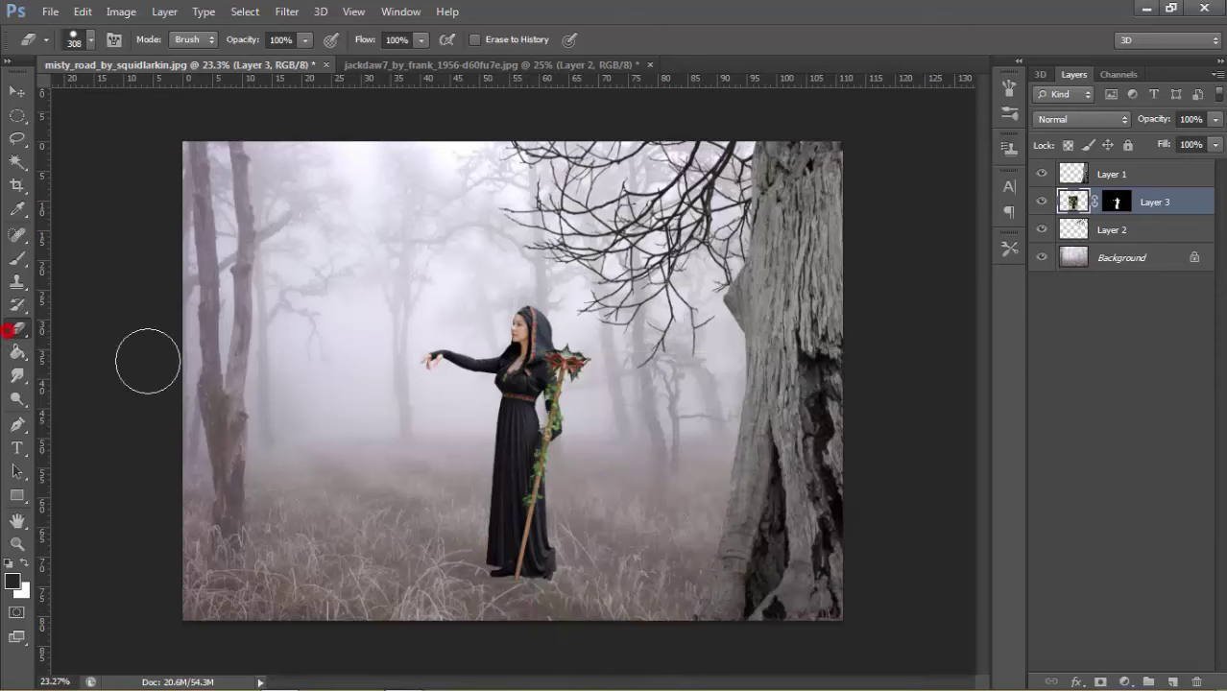
Step: Pick the Brush and target the woman's layer mask, undoing a stray stroke near her feet
left_click(16, 259)
left_click_drag(502, 598, 493, 582)
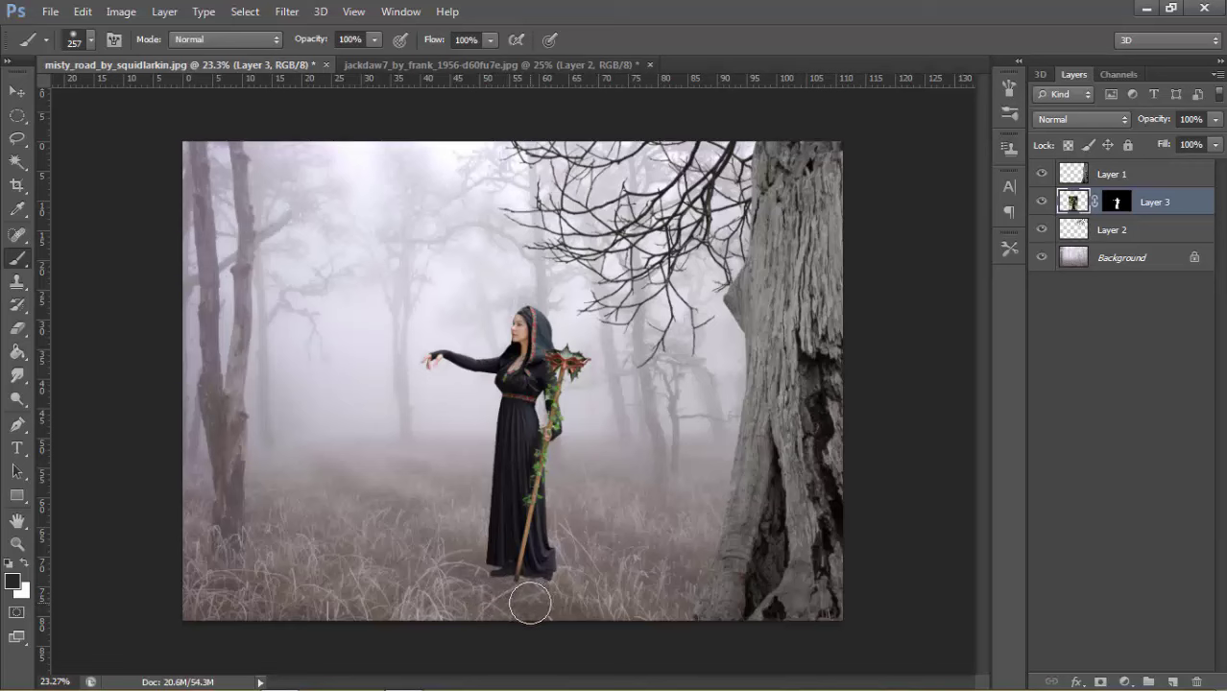
left_click(24, 563)
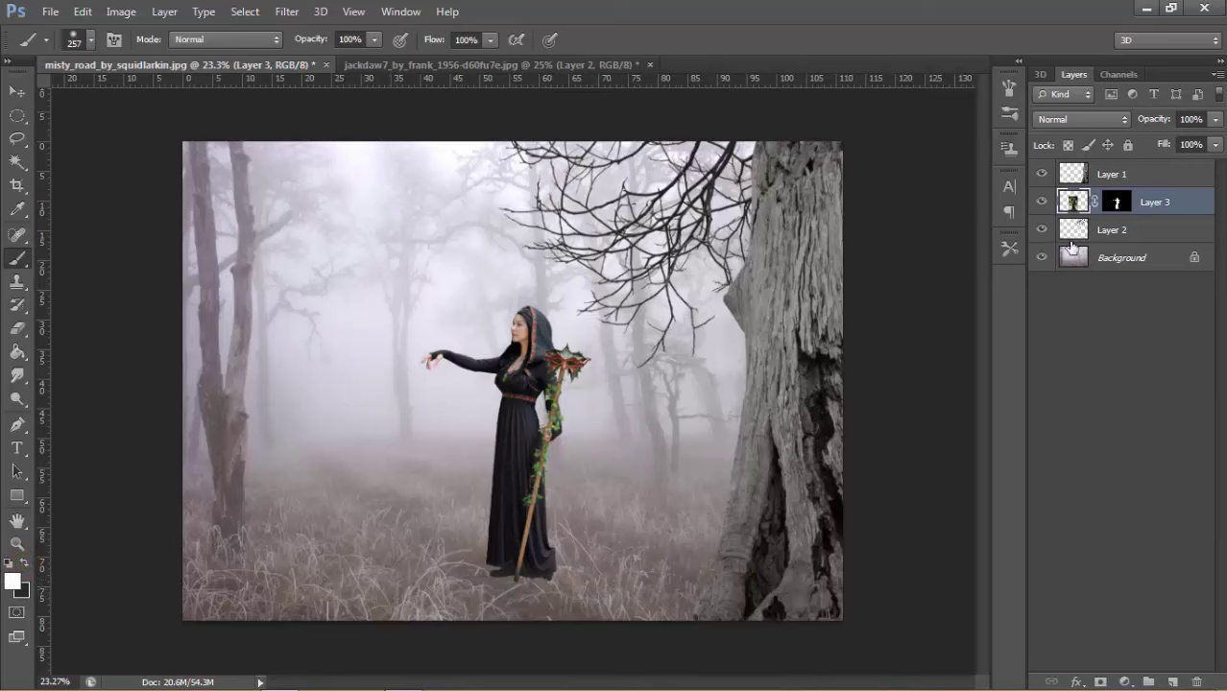
left_click(1117, 204)
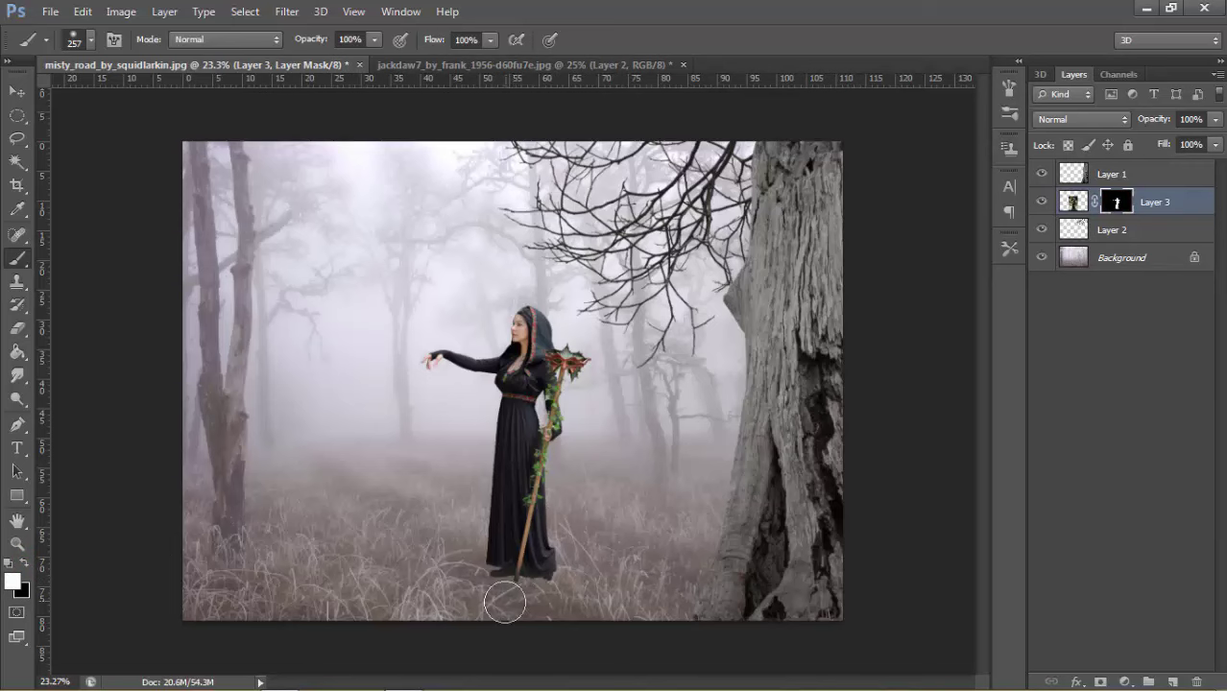
mouse_move(504, 585)
left_mouse_down()
mouse_move(502, 599)
mouse_move(521, 589)
mouse_move(520, 602)
left_mouse_up()
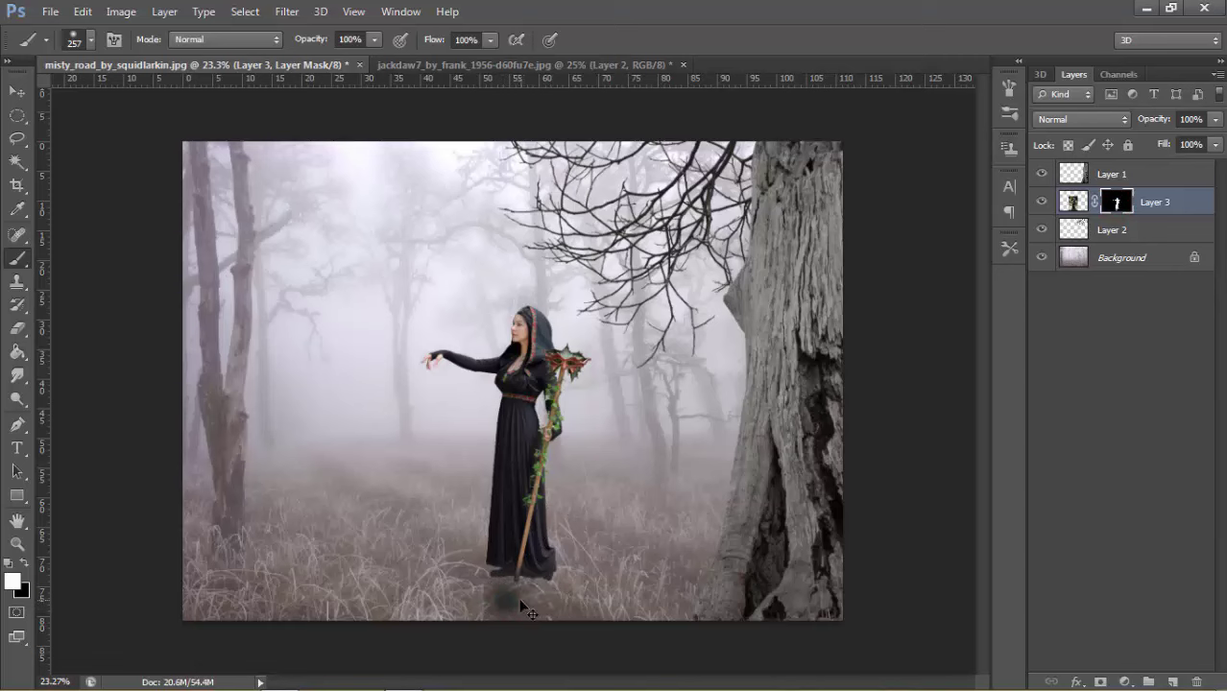
left_click(502, 583)
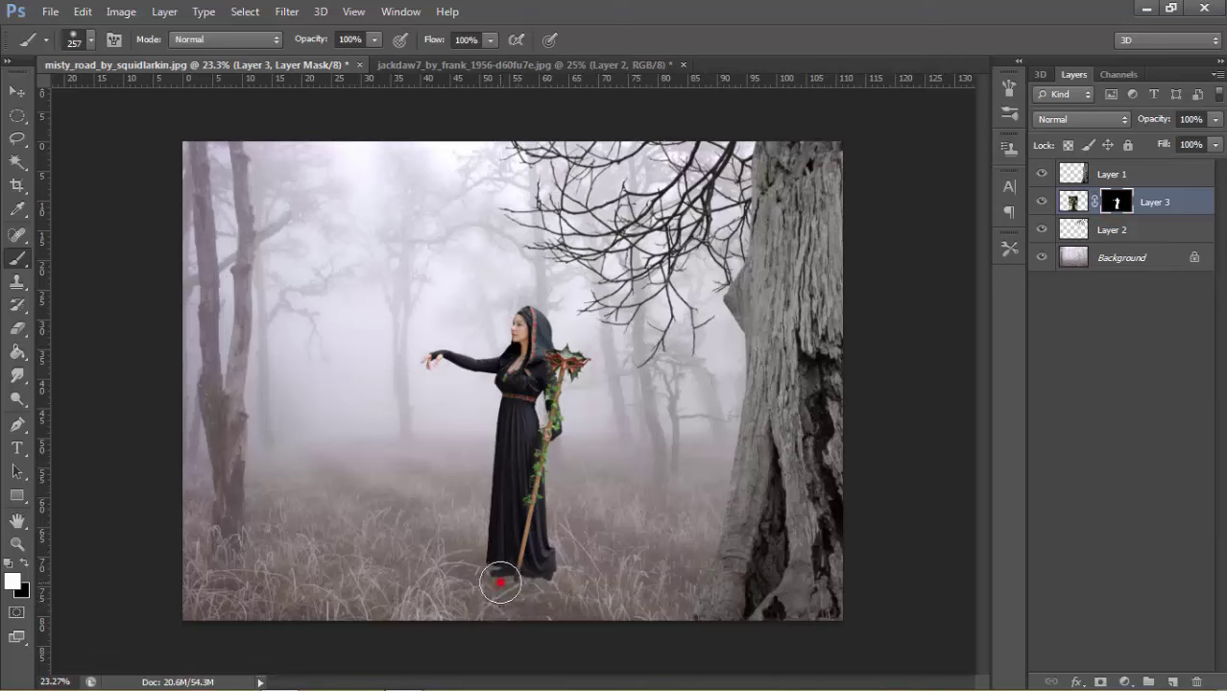
key("ctrl+z")
Step: Paint black on the mask to fade her feet and dress hem into the grass
left_click(25, 564)
mouse_move(504, 581)
left_mouse_down()
mouse_move(533, 605)
mouse_move(492, 594)
left_mouse_up()
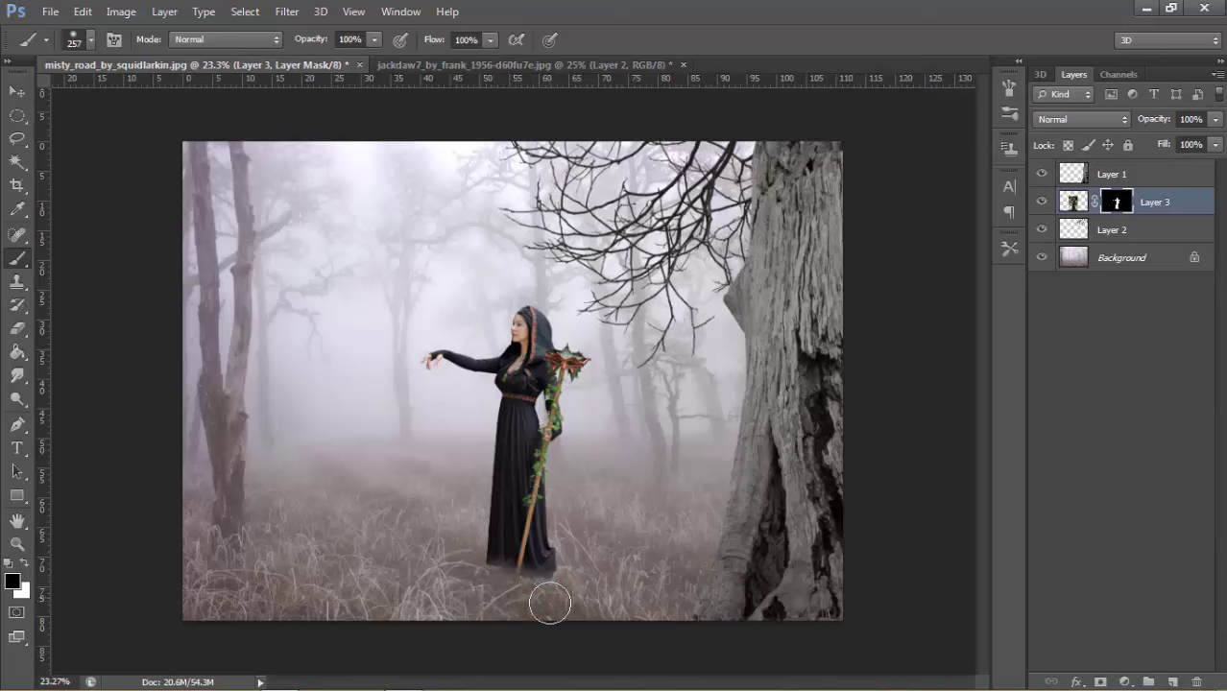
mouse_move(548, 604)
left_mouse_down()
mouse_move(476, 592)
mouse_move(539, 612)
left_mouse_up()
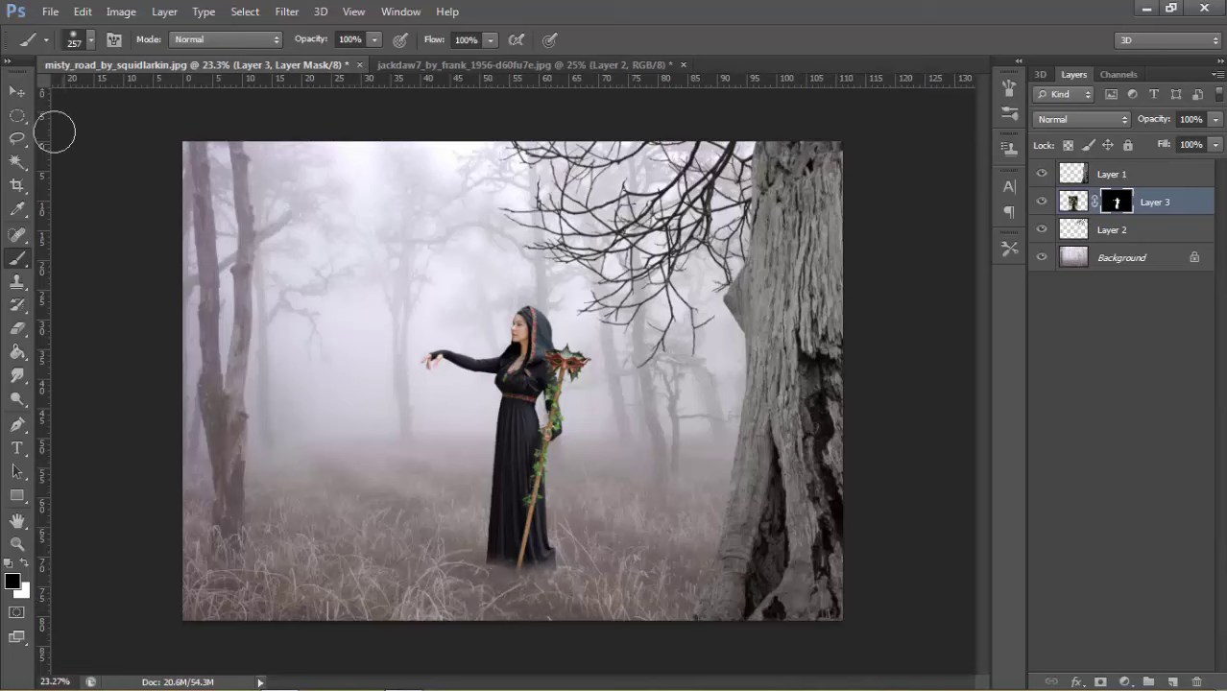
left_click(21, 94)
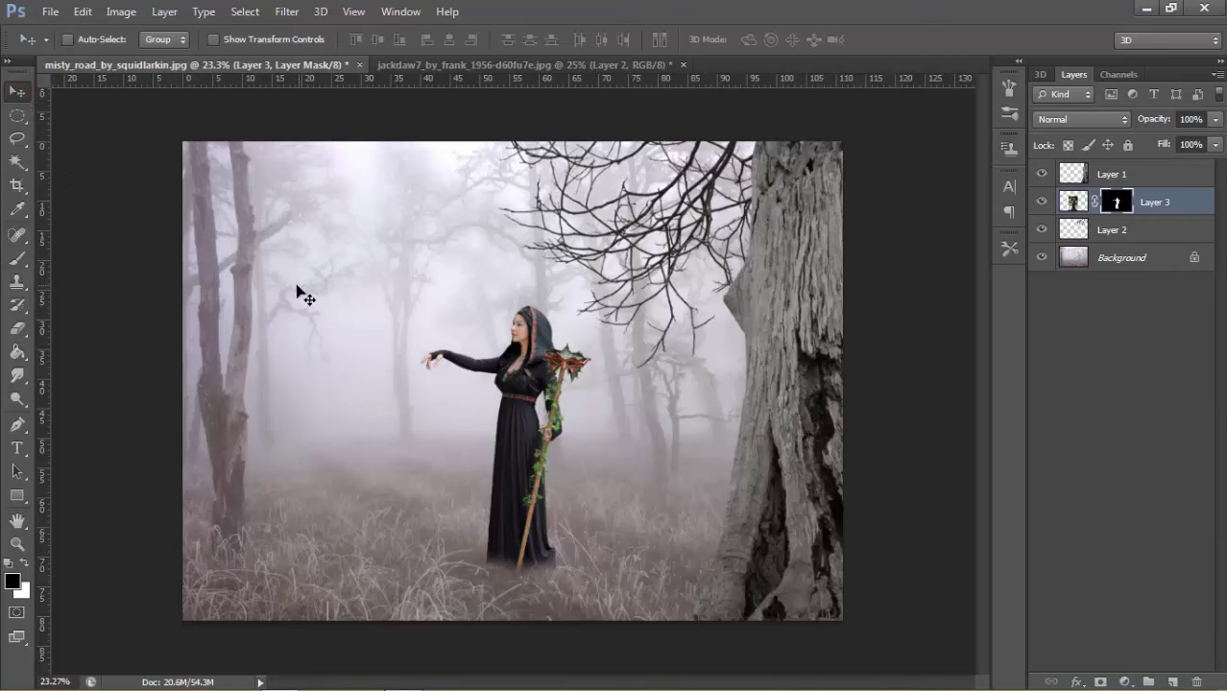
Step: Drag the front crow from the crows document into the forest scene
left_click(444, 64)
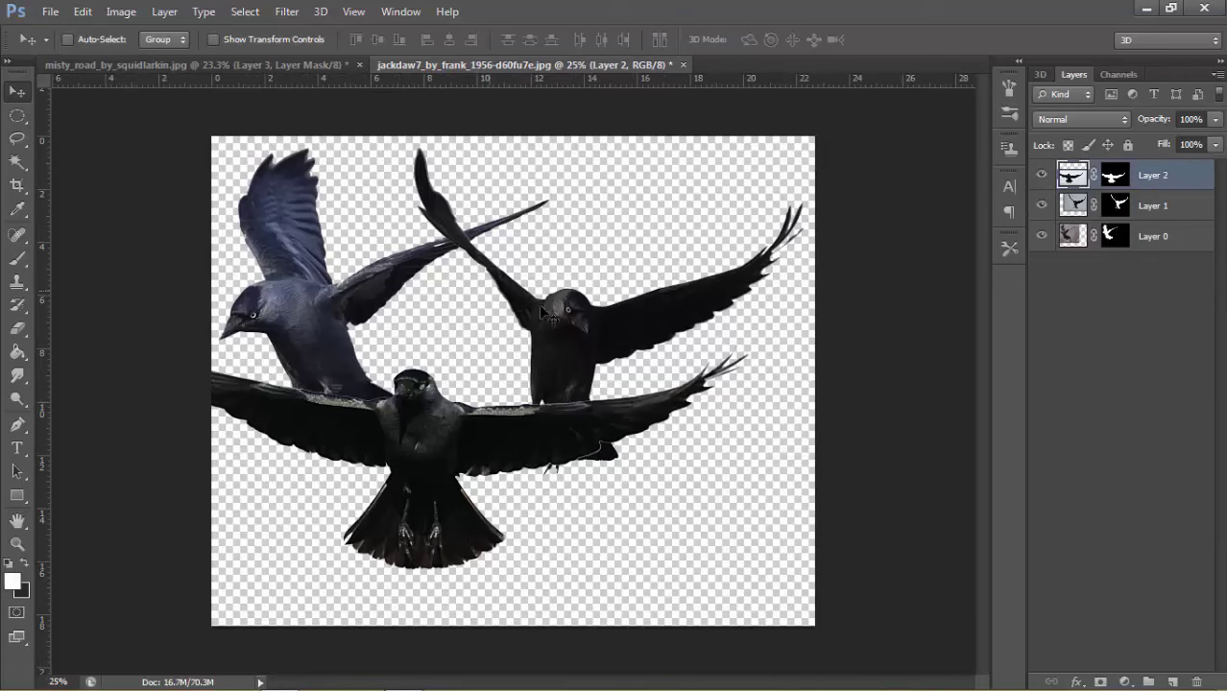
left_click_drag(489, 442, 321, 69)
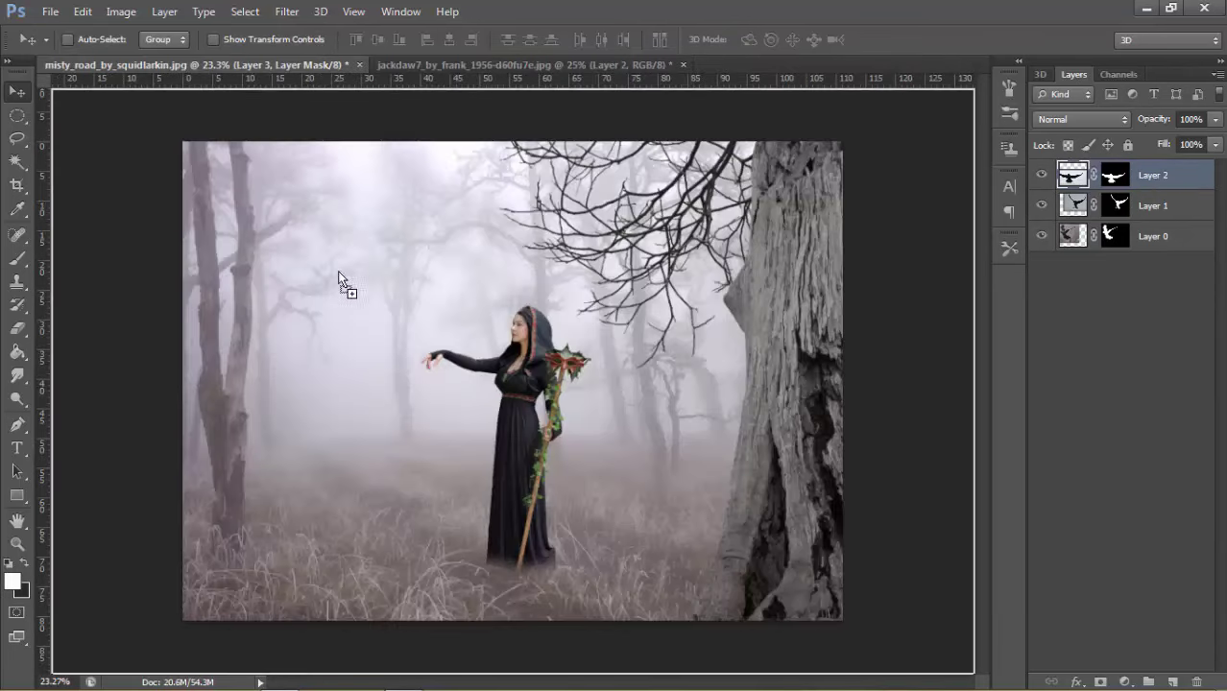
mouse_move(320, 69)
left_mouse_down()
mouse_move(365, 358)
mouse_move(404, 381)
left_mouse_up()
Step: Shrink the crow to about 14%, tilt it about 7.6°, and place it left of the woman
key("ctrl+t")
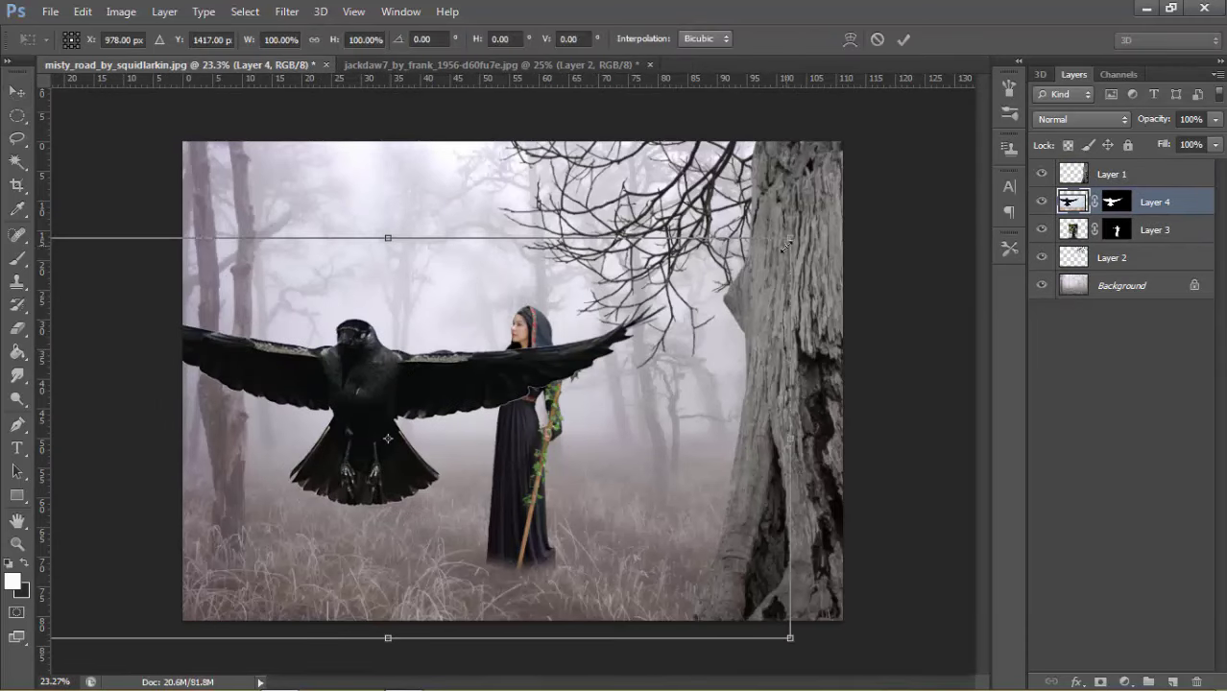
left_click_drag(780, 247, 446, 404)
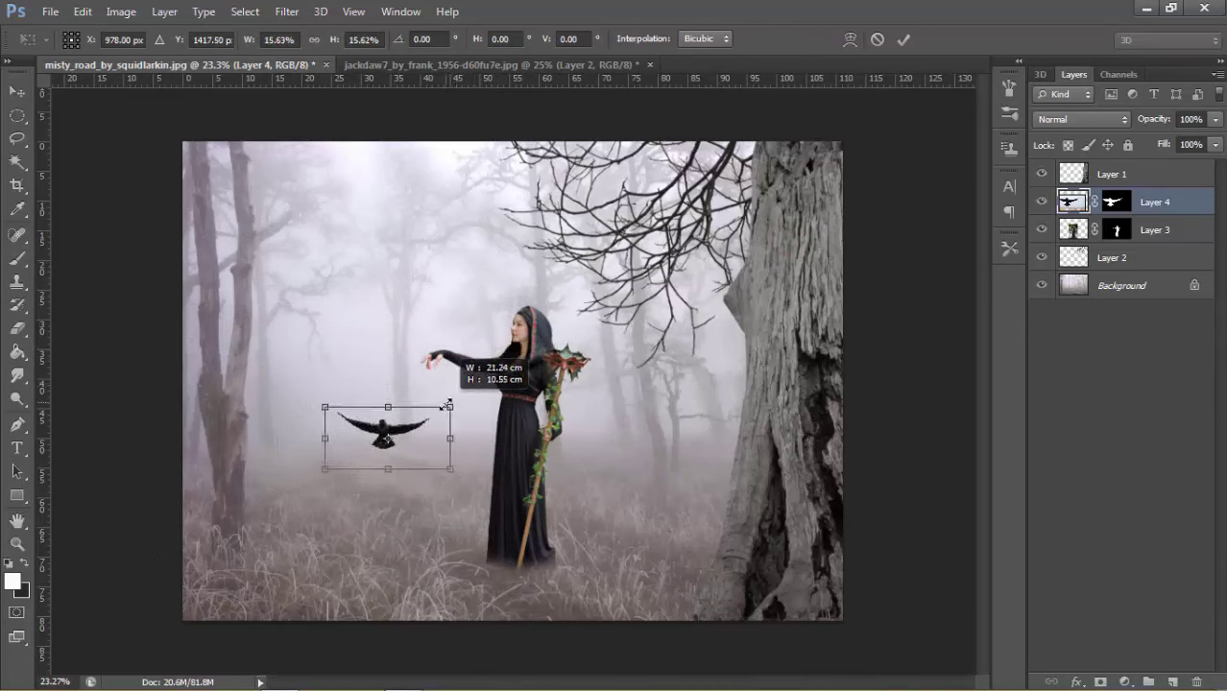
left_click_drag(446, 405, 466, 416)
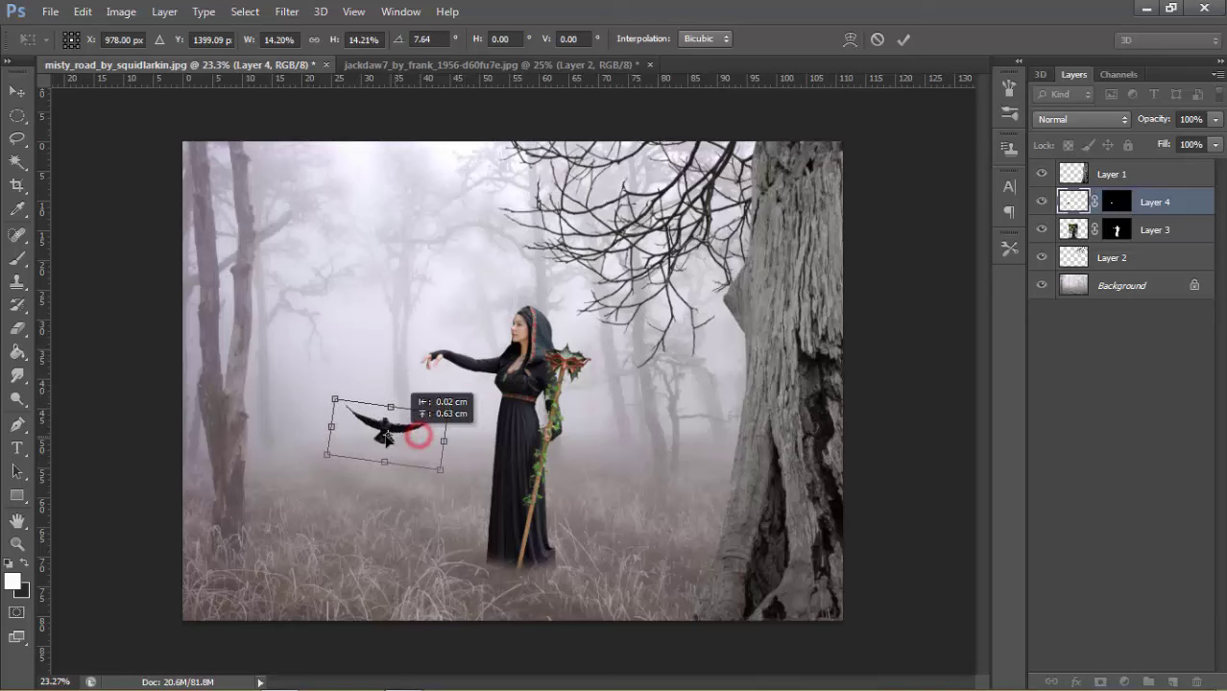
left_click_drag(409, 443, 366, 438)
left_click(902, 38)
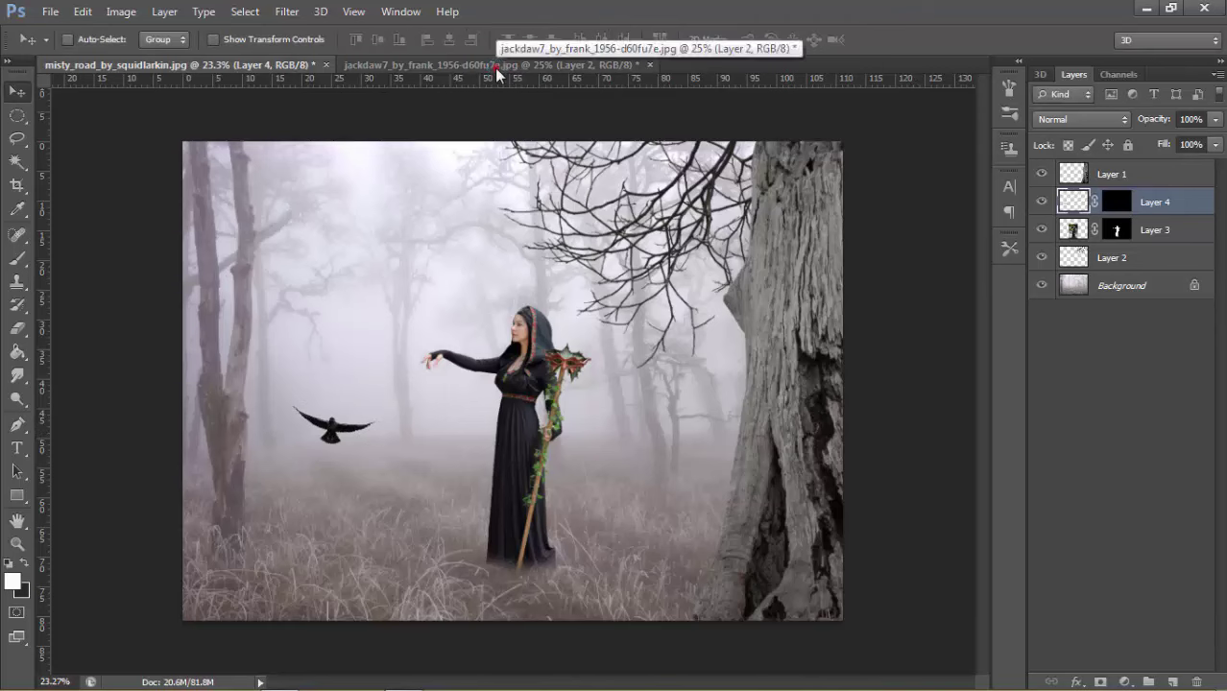
Step: Carry the upper-left crow from the crows document into the forest scene
left_click(493, 64)
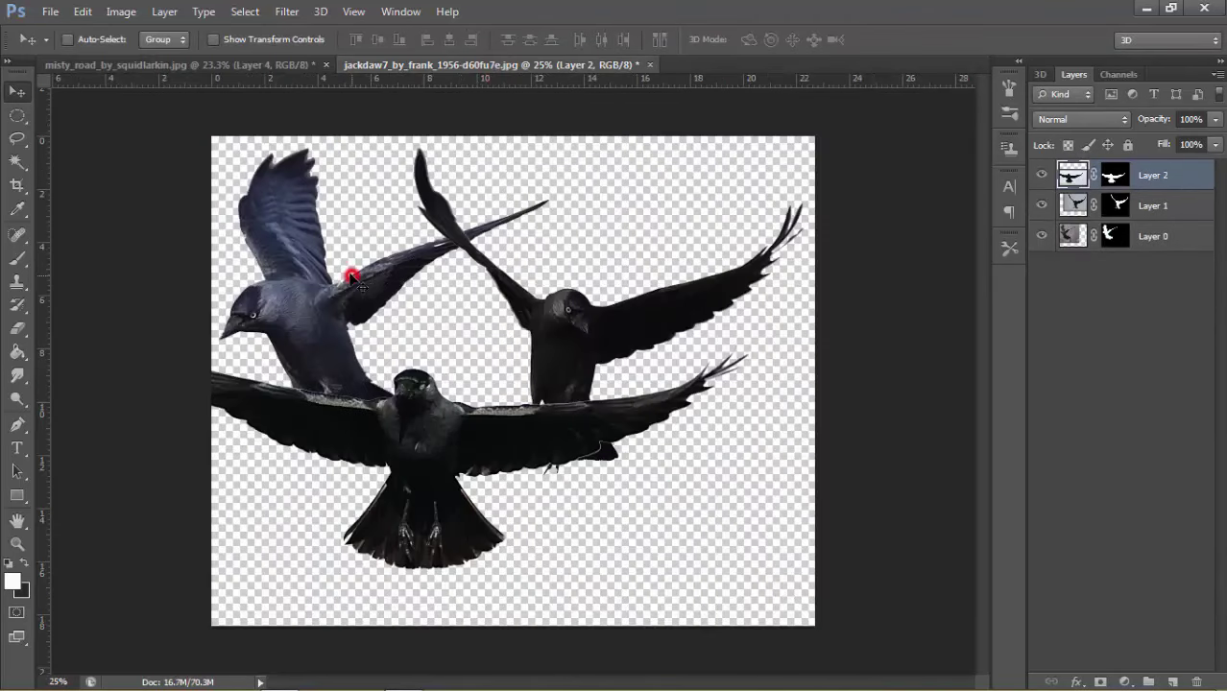
left_click_drag(353, 278, 363, 292)
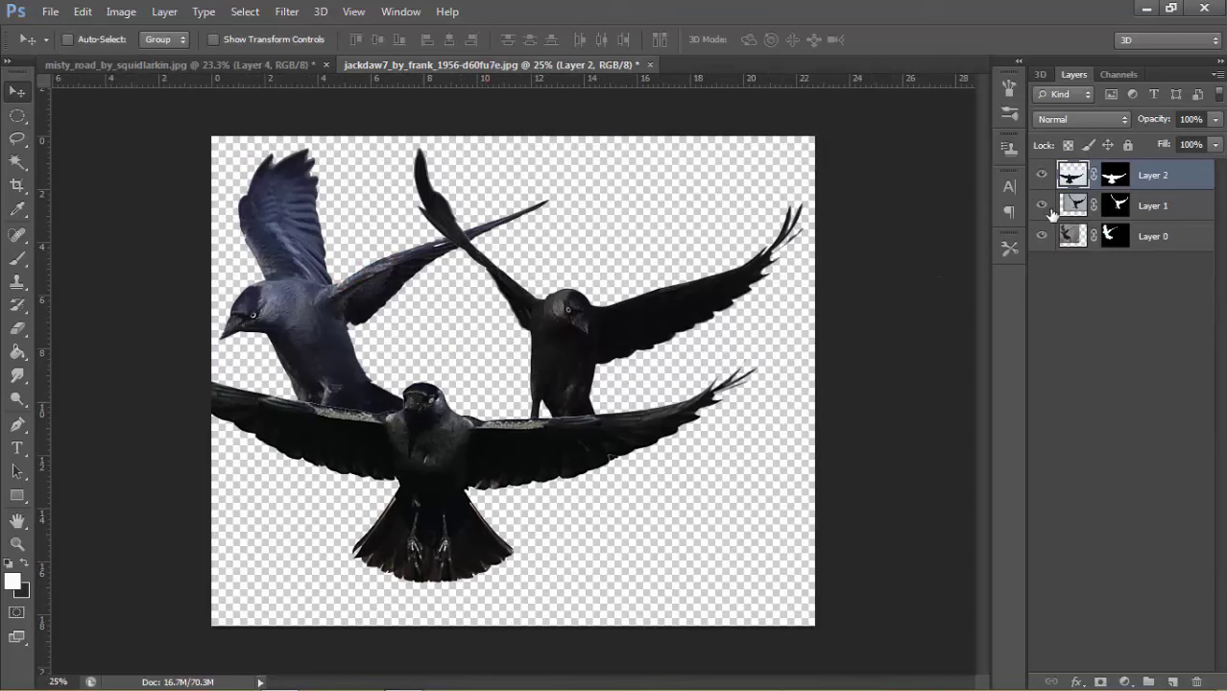
left_click(1075, 237)
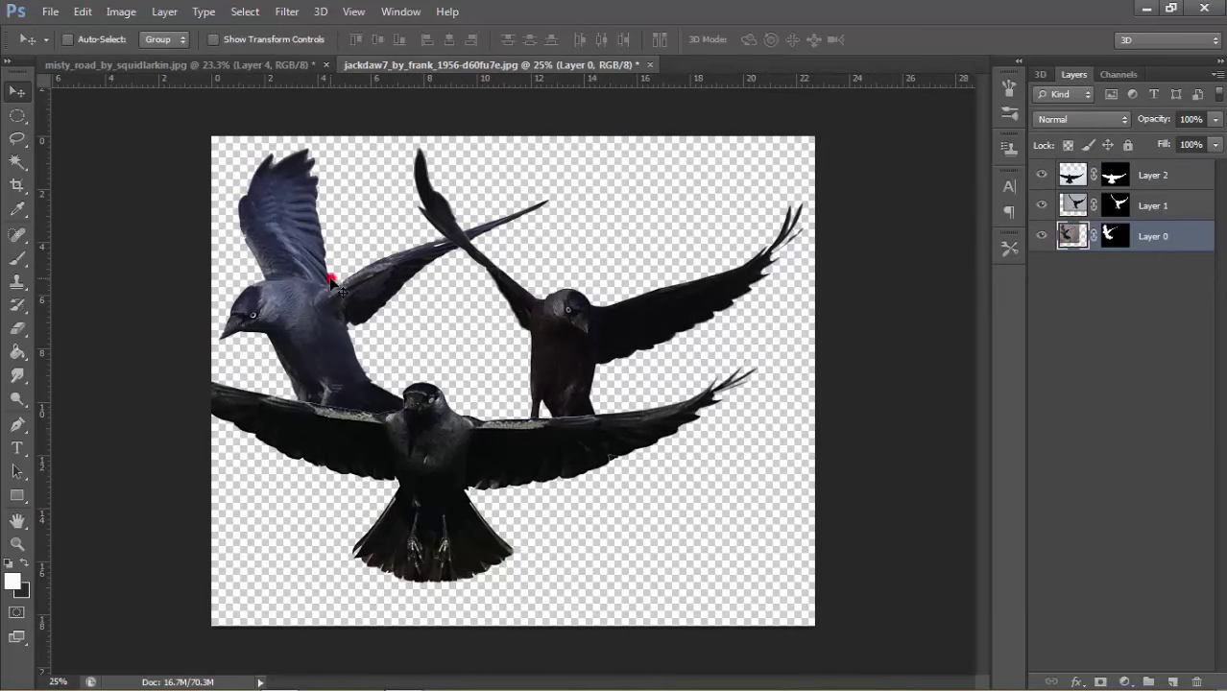
mouse_move(324, 255)
left_mouse_down()
mouse_move(313, 81)
mouse_move(388, 221)
mouse_move(417, 231)
mouse_move(451, 280)
left_mouse_up()
Step: Shrink the second crow to under 40% above the woman's hand
key("ctrl+t")
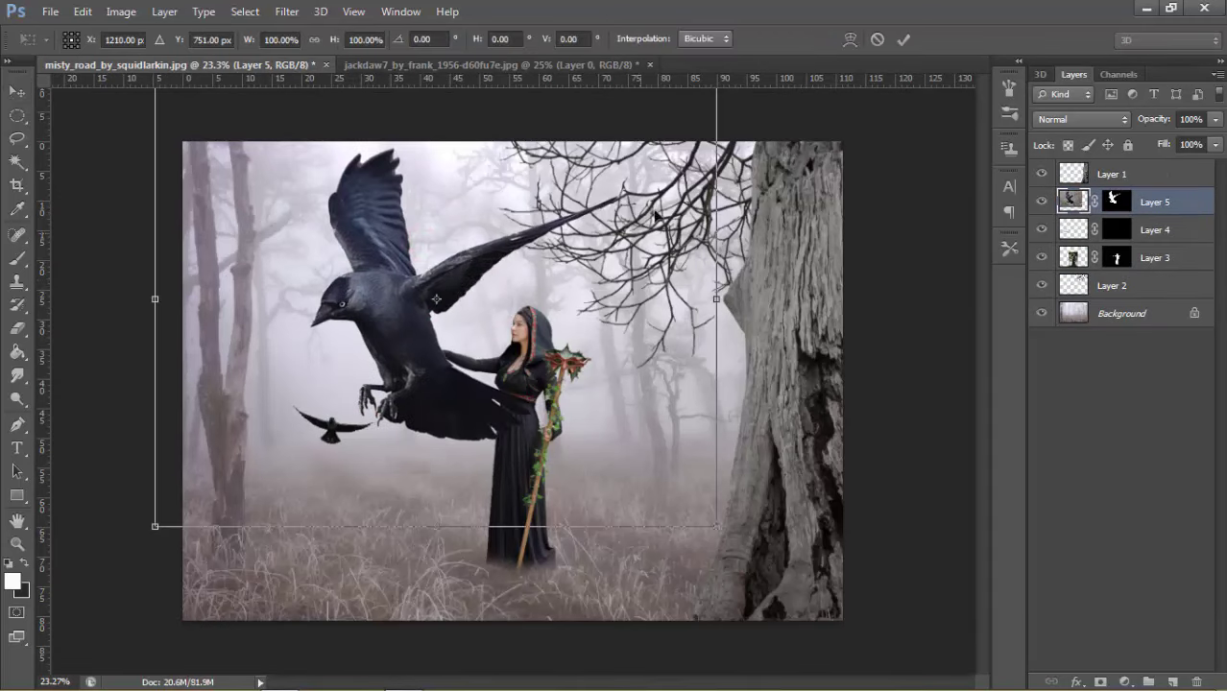
left_click_drag(716, 529, 505, 355)
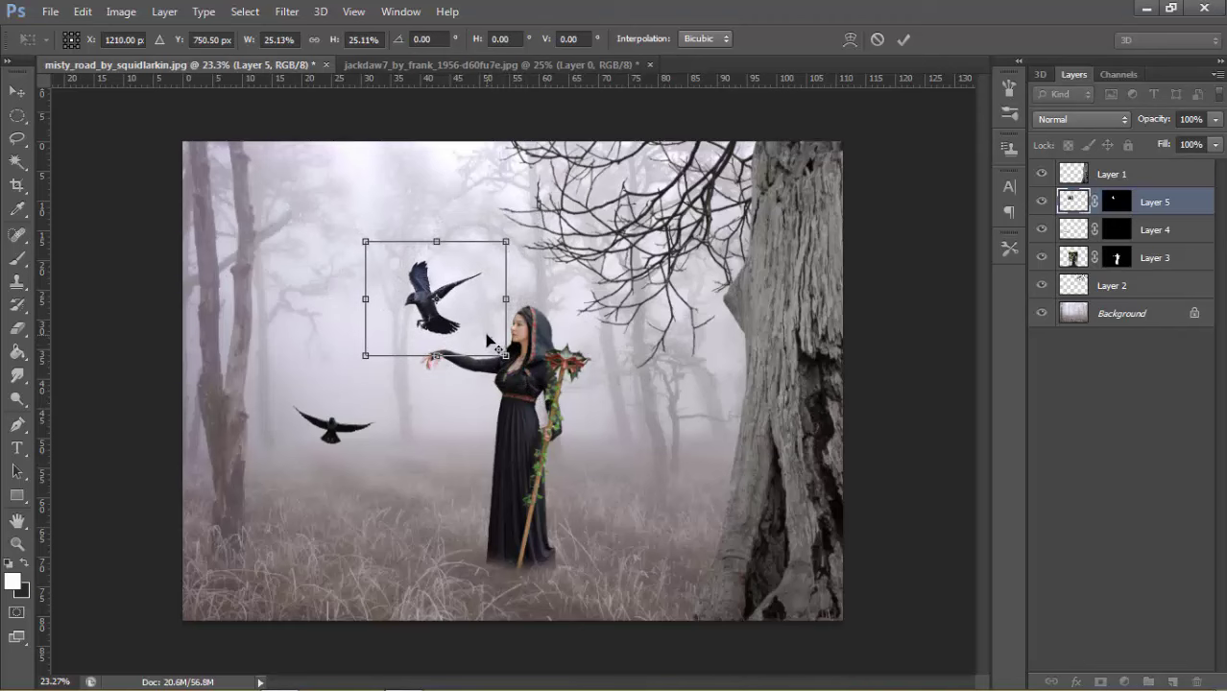
left_click_drag(503, 355, 484, 330)
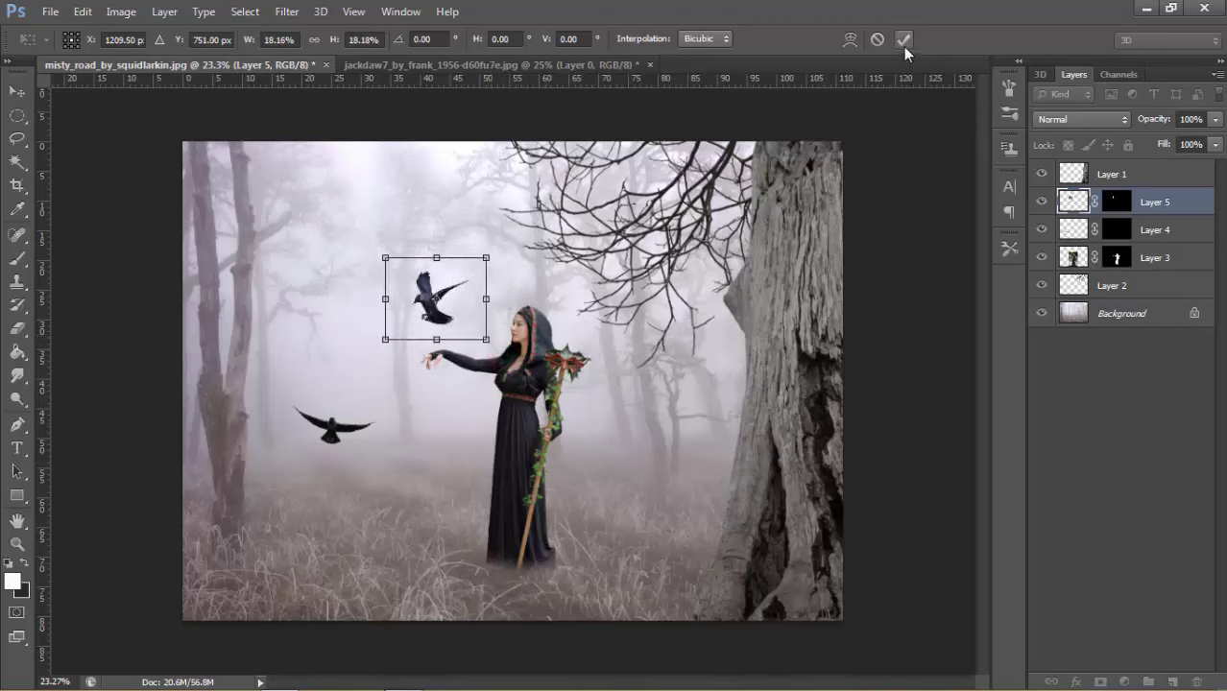
left_click(903, 44)
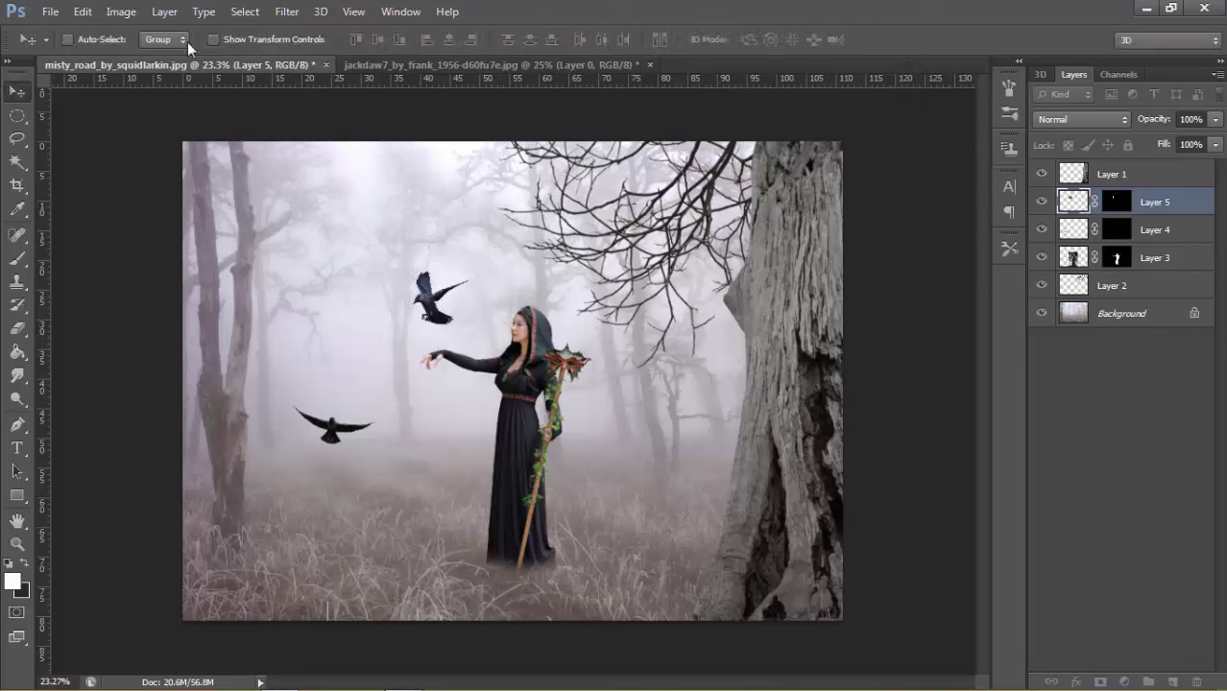
Step: Flip the crow horizontally and settle it just above the woman's outstretched hand
left_click(84, 11)
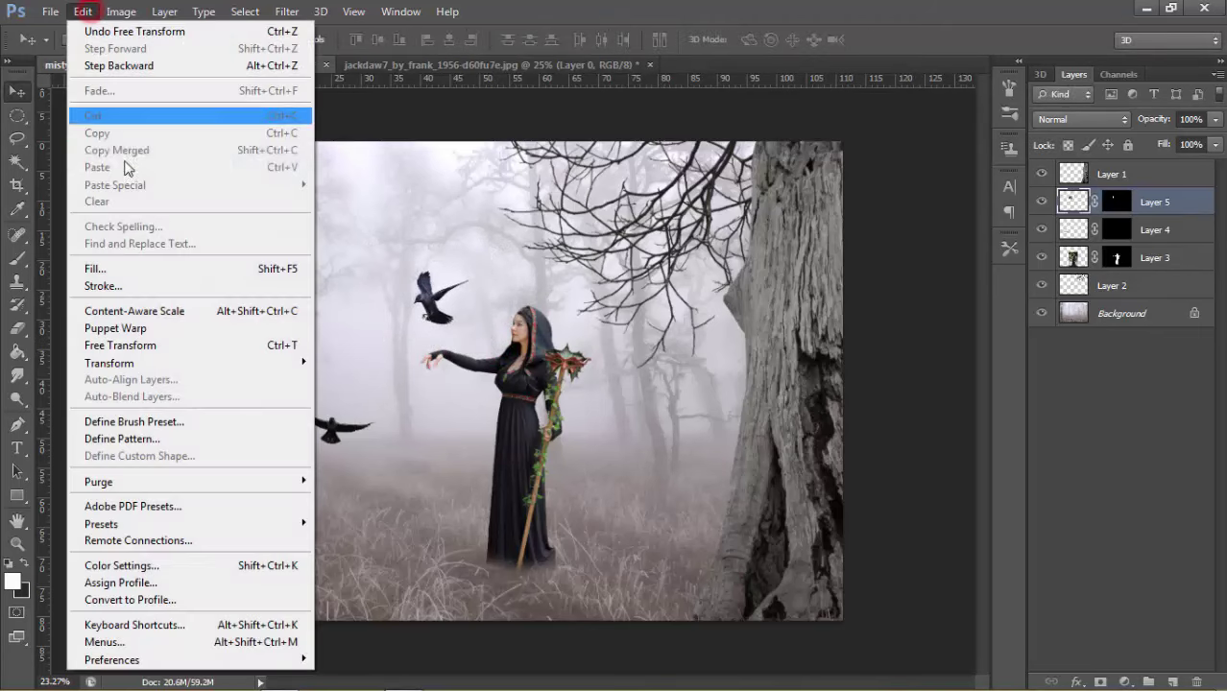
mouse_move(110, 363)
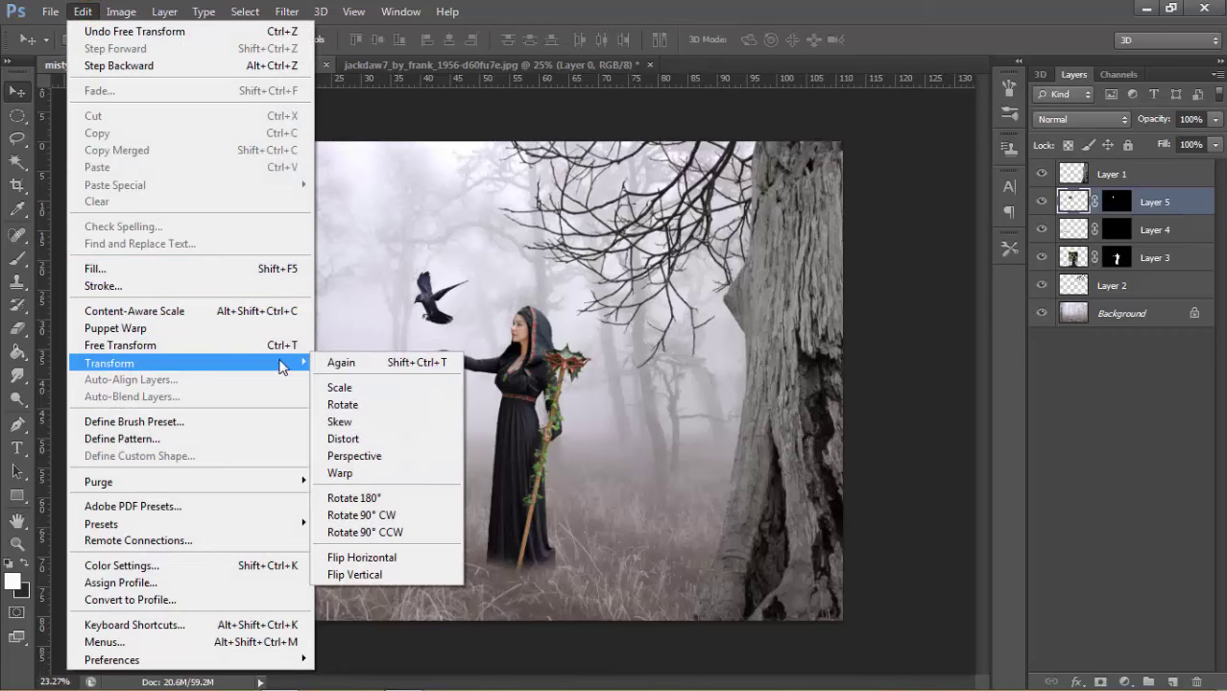
left_click(385, 561)
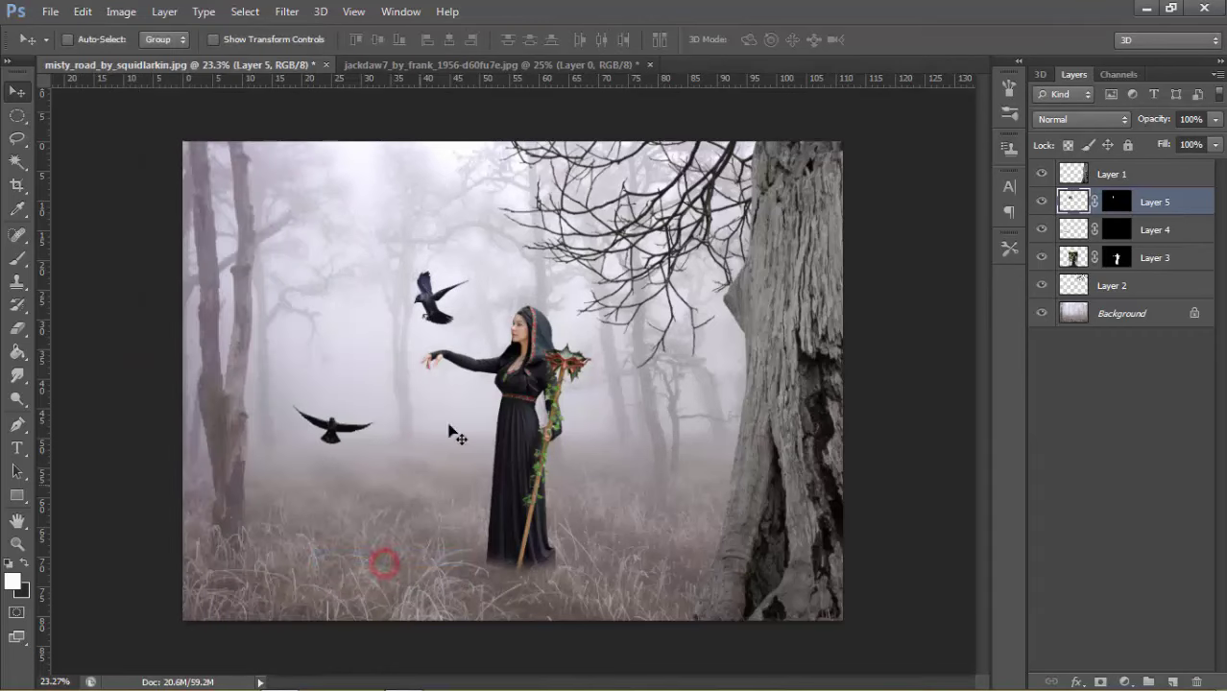
mouse_move(451, 317)
left_mouse_down()
mouse_move(413, 315)
mouse_move(417, 336)
left_mouse_up()
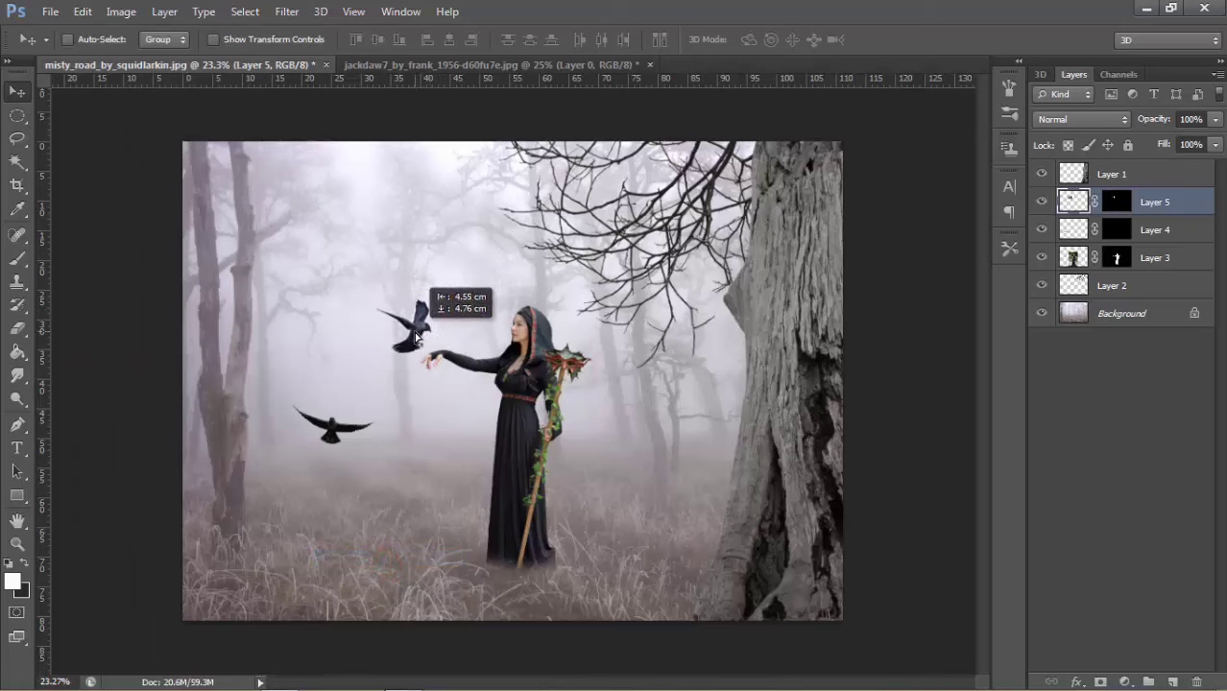
left_click_drag(416, 337, 417, 337)
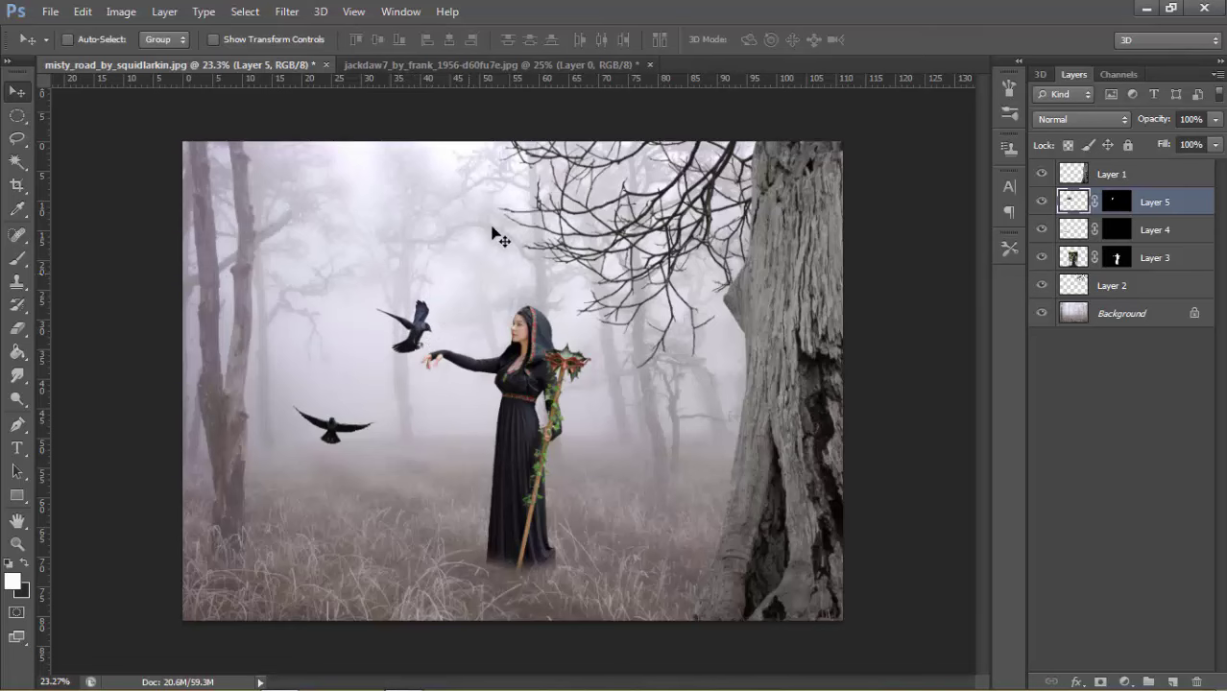
Step: Drag the Layer 1 crow from the jackdaw image into the forest, then close jackdaw without saving
left_click(530, 66)
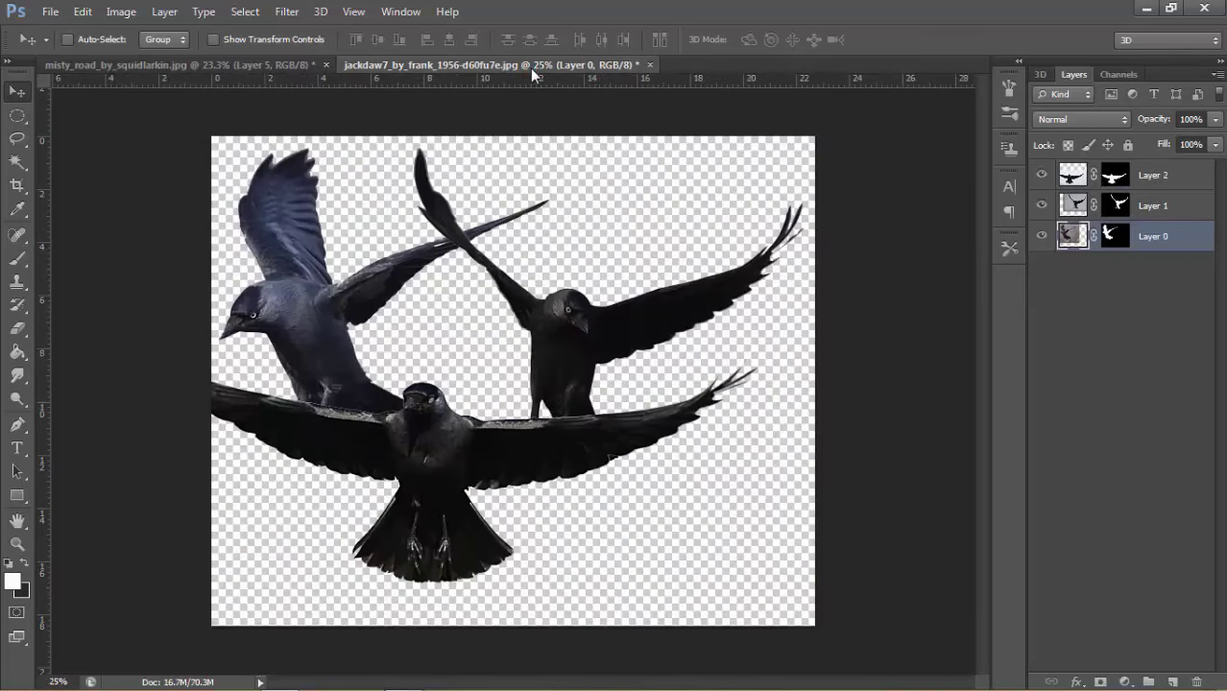
left_click(1075, 205)
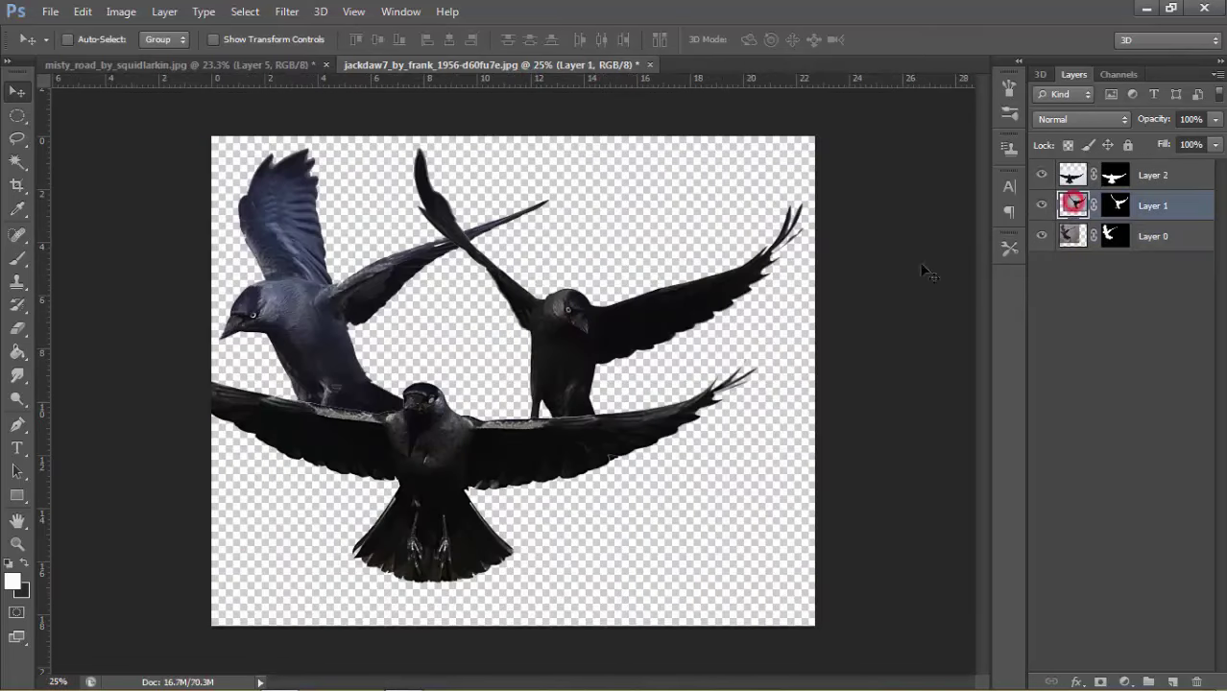
left_click_drag(638, 319, 307, 56)
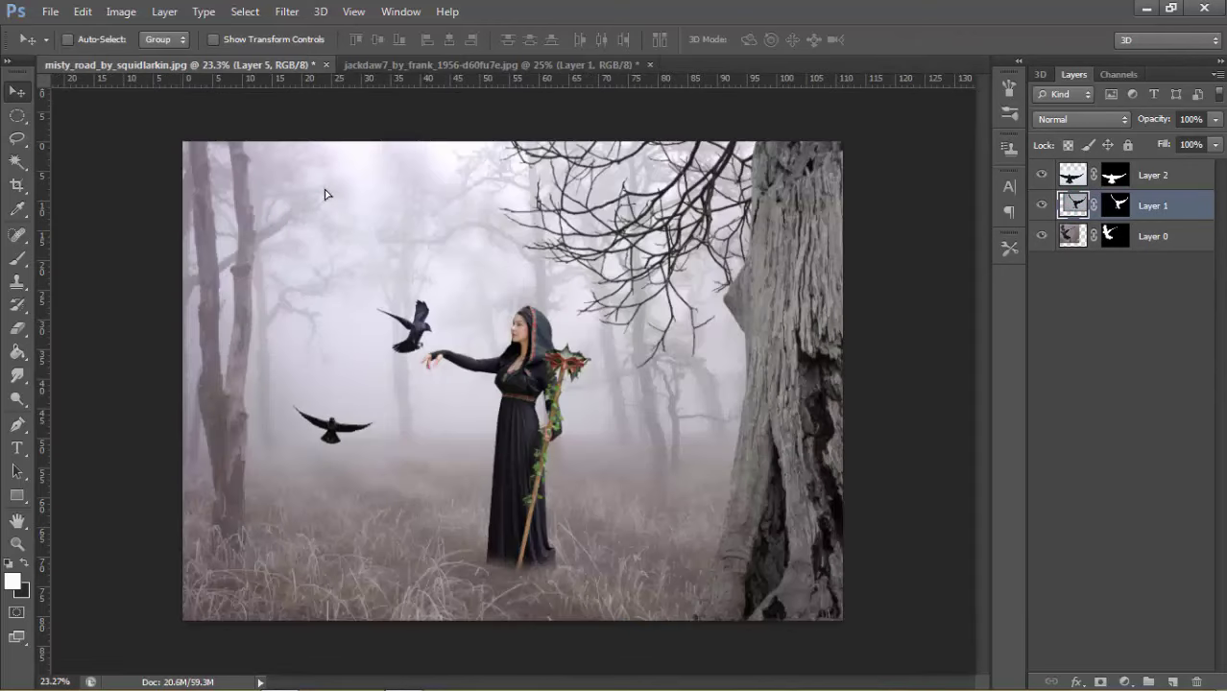
left_click_drag(303, 60, 323, 192)
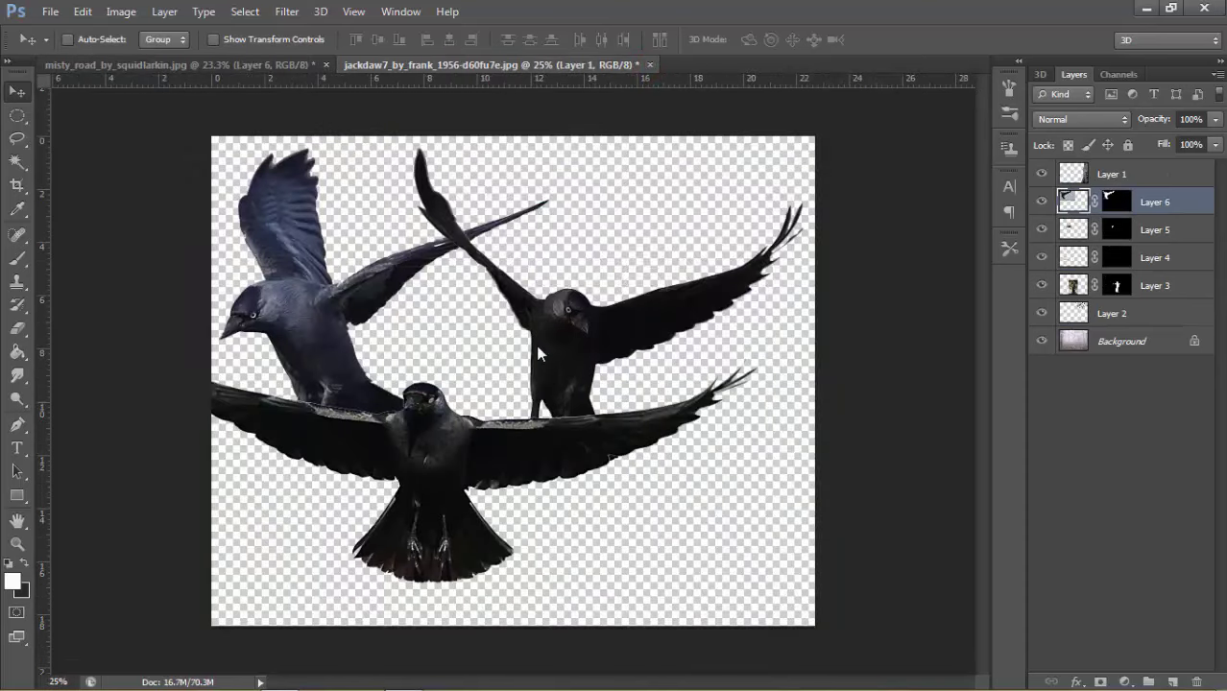
left_click(617, 281)
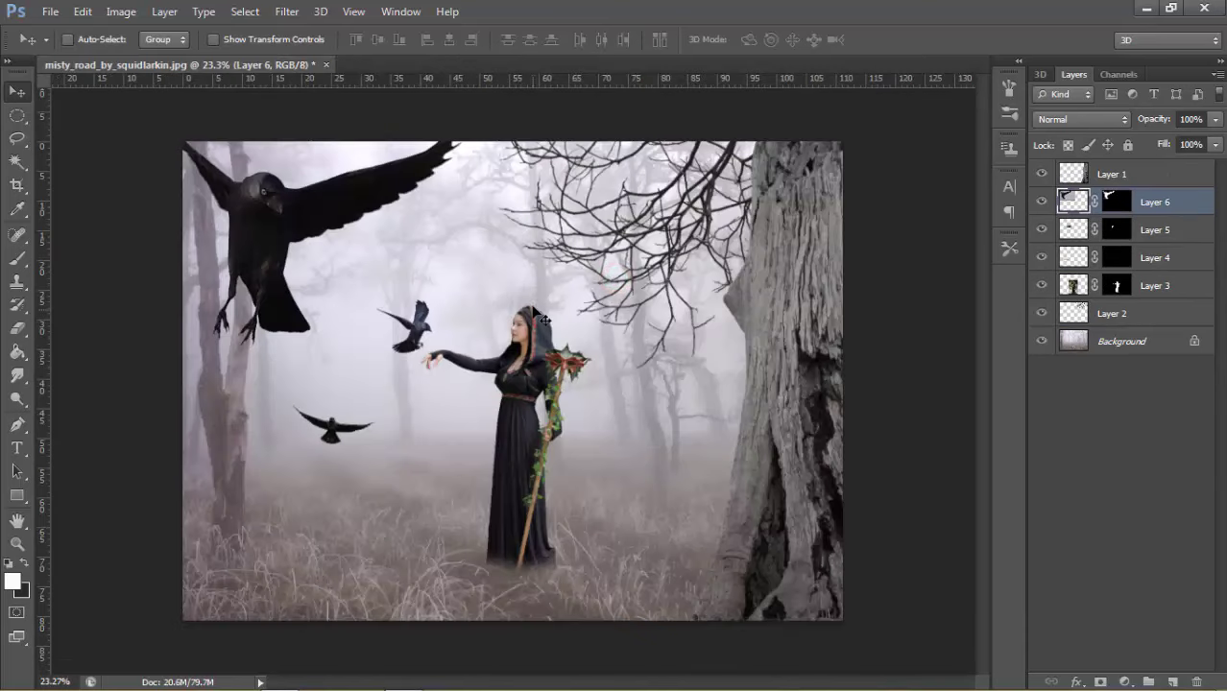
Step: Shrink the crow to about a fifth and place it in the upper-left sky
key("ctrl+t")
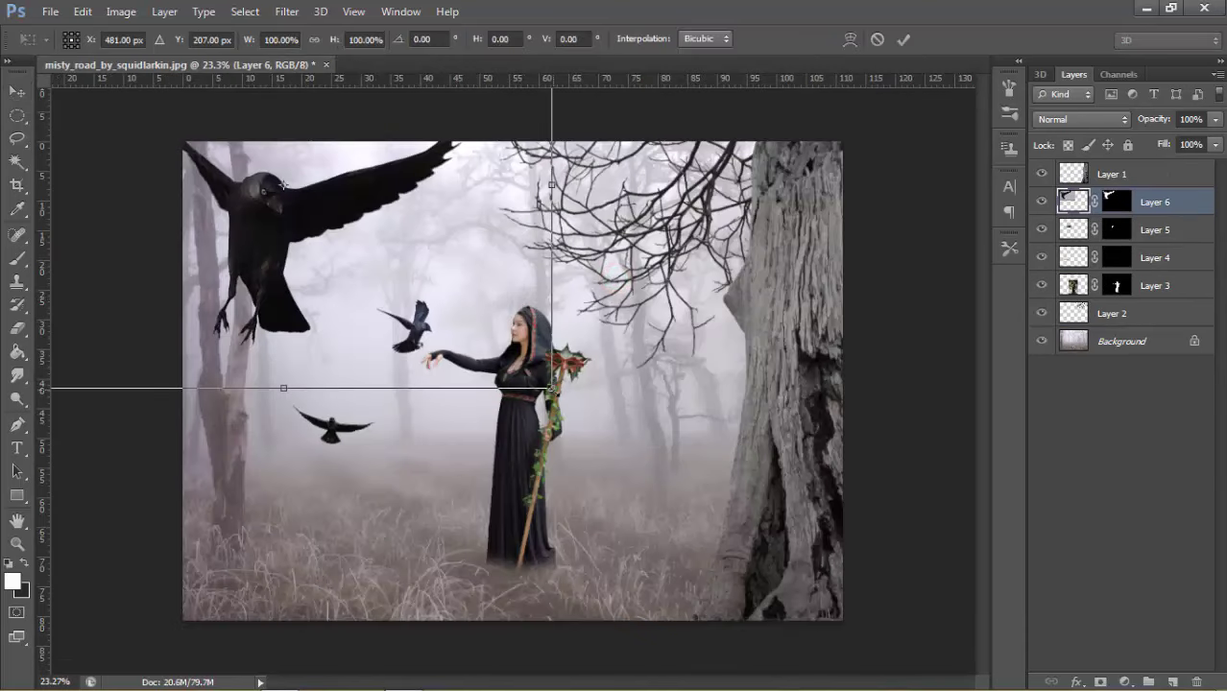
mouse_move(552, 388)
left_mouse_down()
mouse_move(327, 254)
mouse_move(350, 255)
mouse_move(347, 245)
left_mouse_up()
left_click(908, 43)
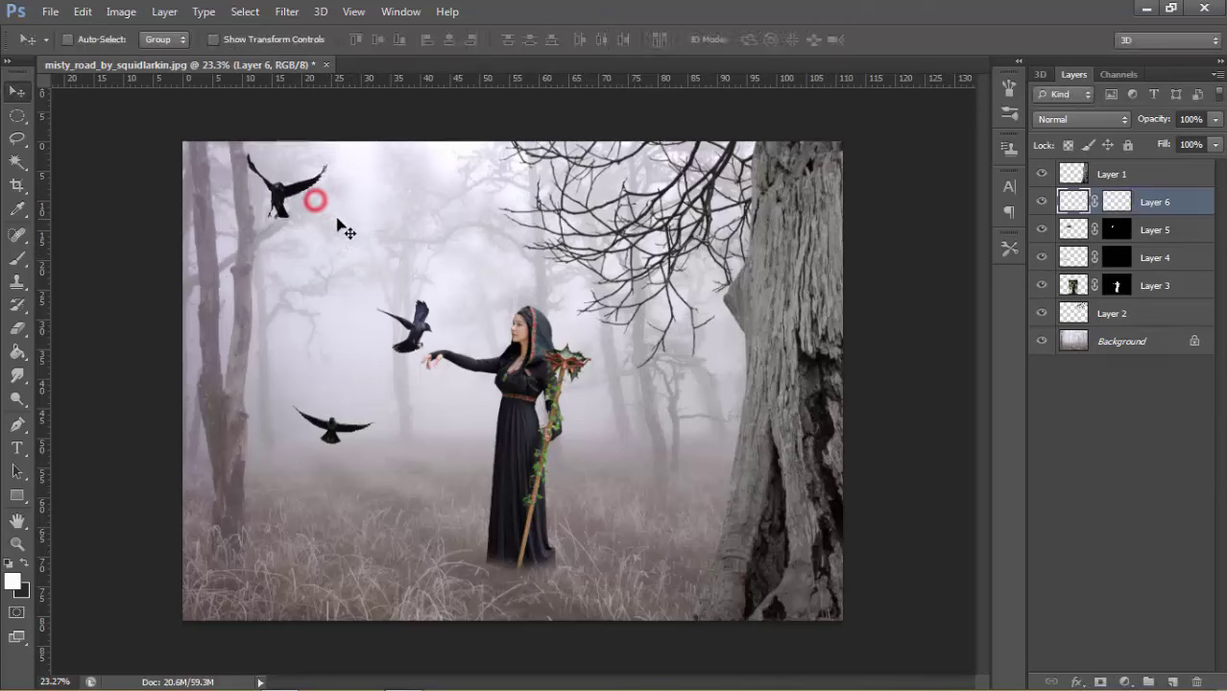
left_click_drag(299, 187, 354, 200)
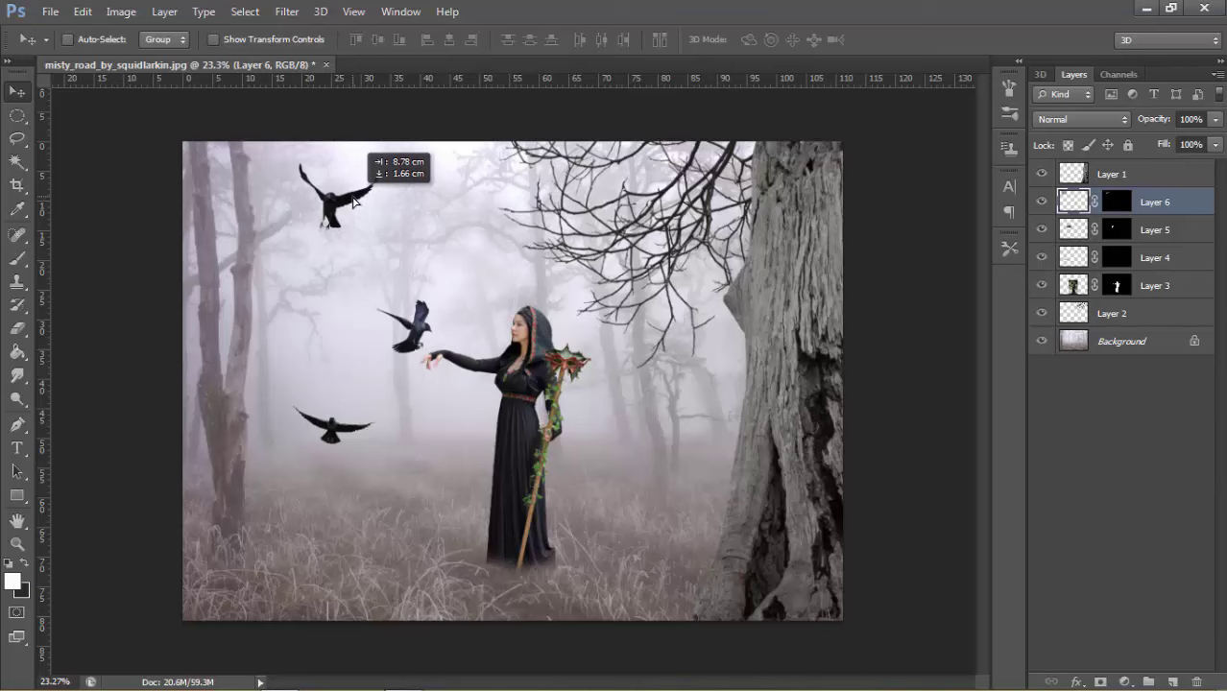
left_click_drag(353, 200, 357, 209)
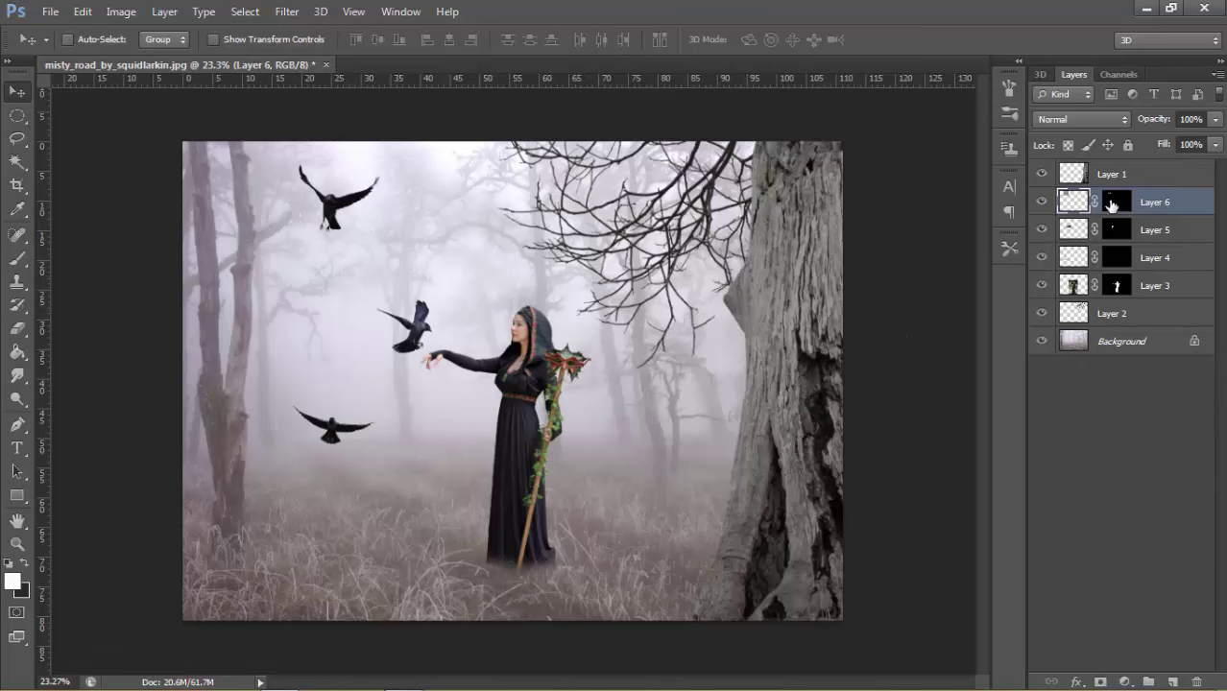
left_click(1084, 174)
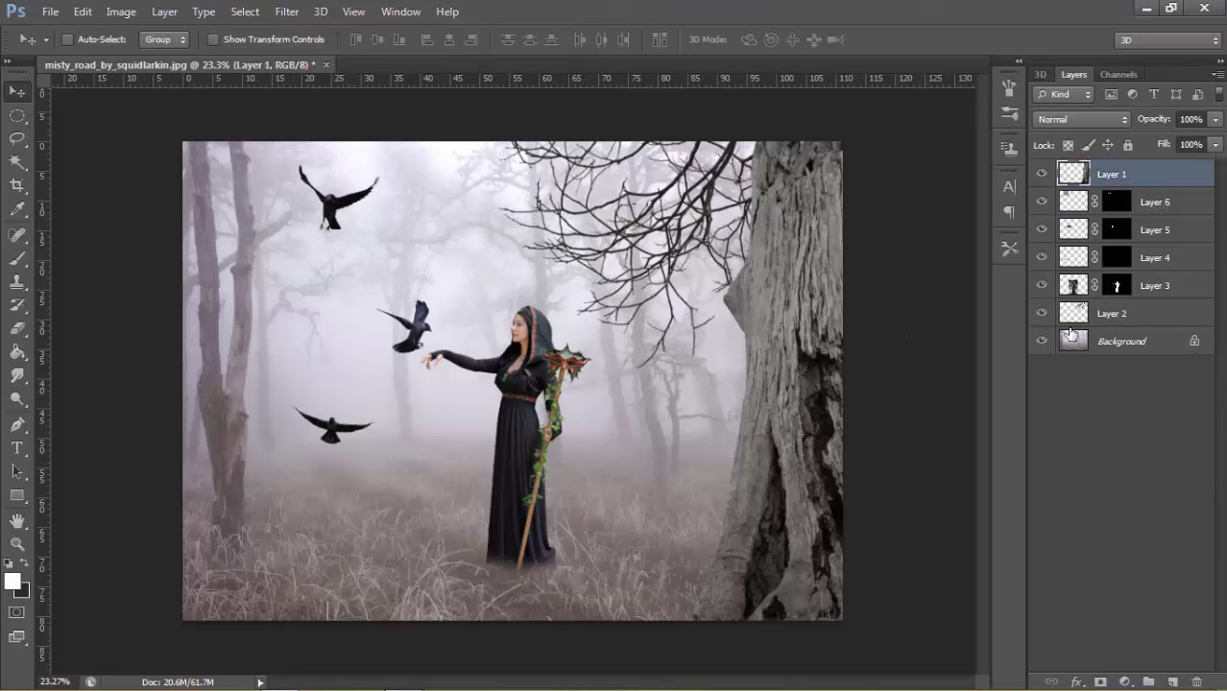
Step: Add a new layer filled with 50% gray, set to Overlay and clipped to the tree layer
left_click(1173, 680)
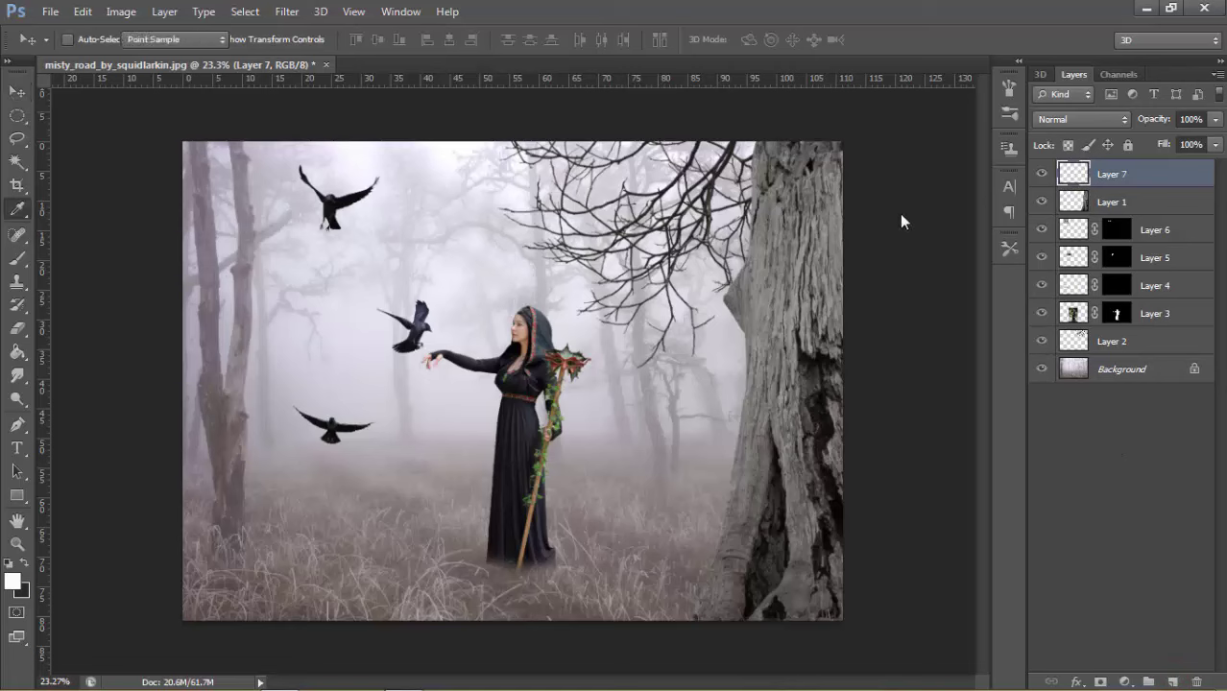
key("shift+F5")
left_click(734, 187)
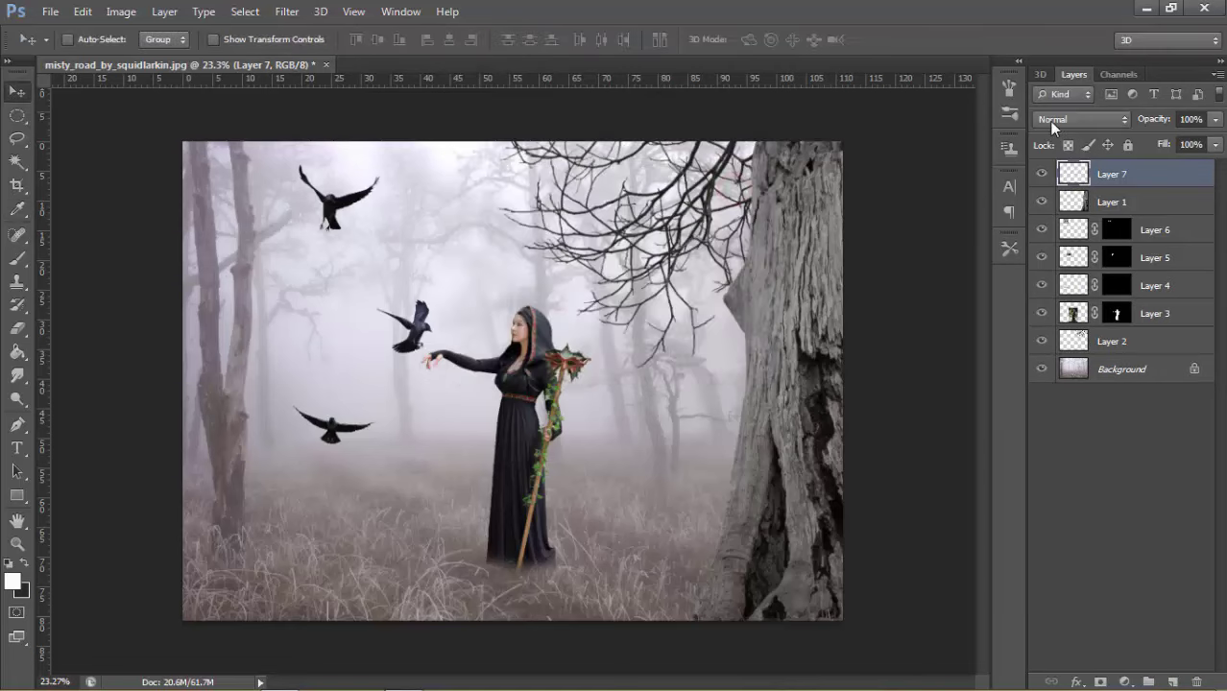
left_click(1061, 119)
left_click(1063, 359)
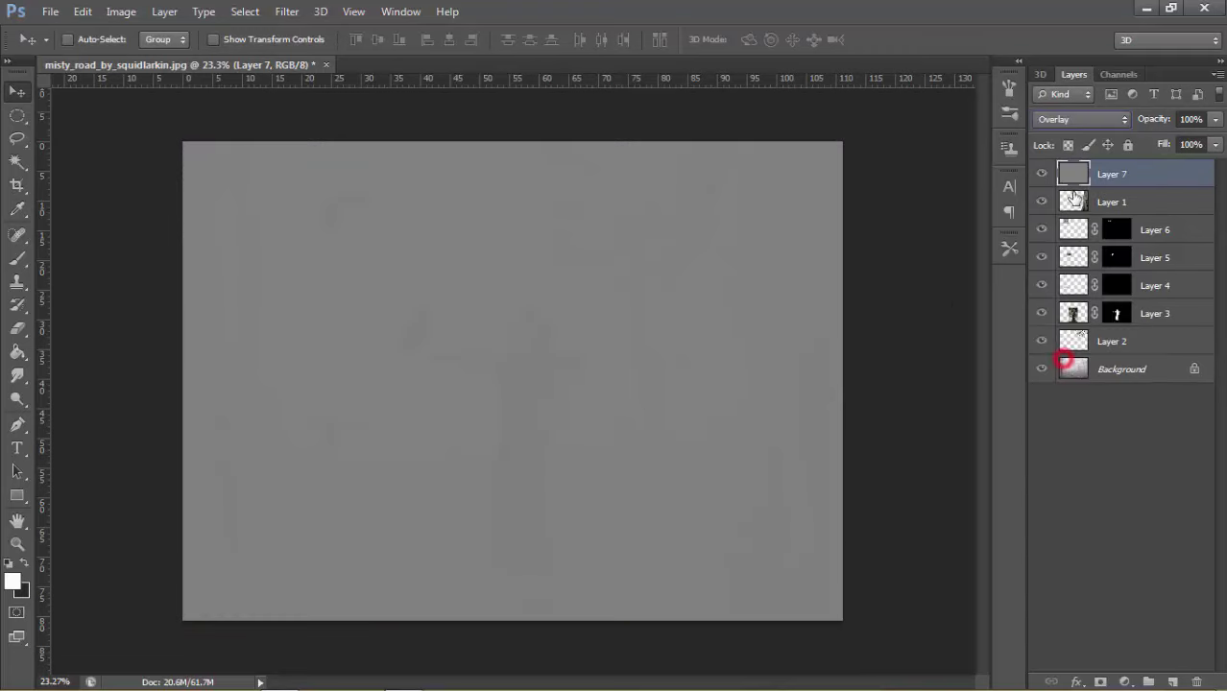
left_click(1071, 186, "alt")
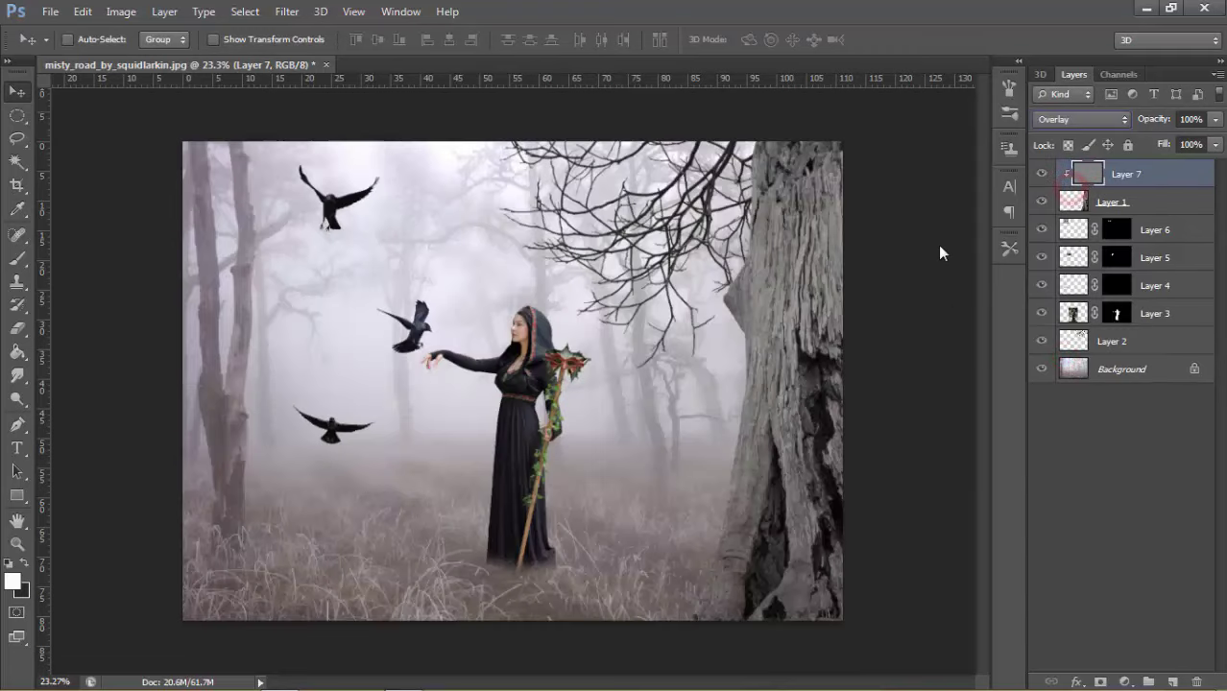
Step: Select the Burn tool with a 267 px brush
left_click(17, 398)
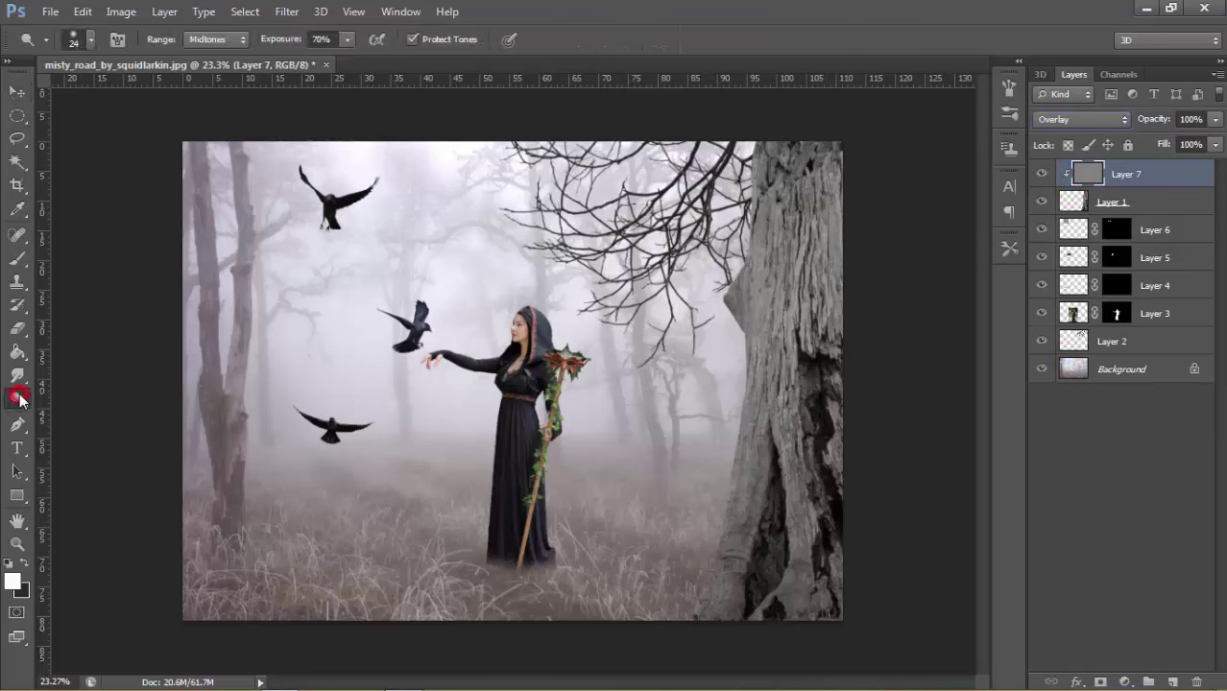
right_click(19, 398)
left_click(75, 413)
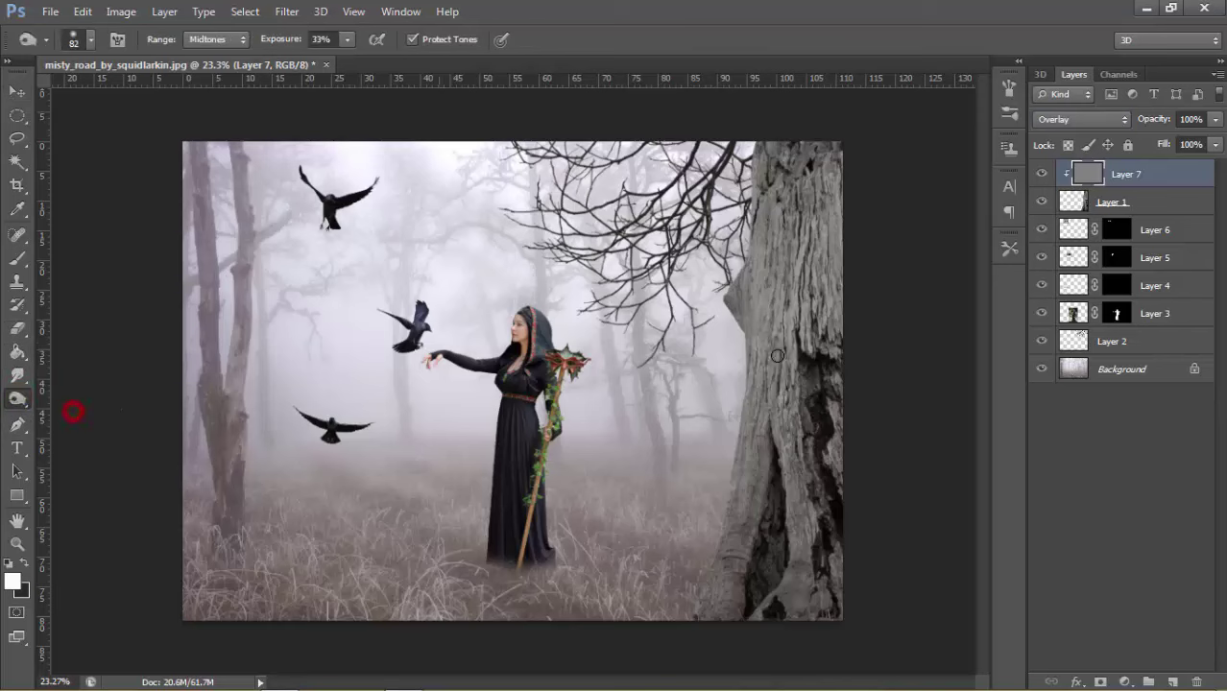
right_click(841, 291)
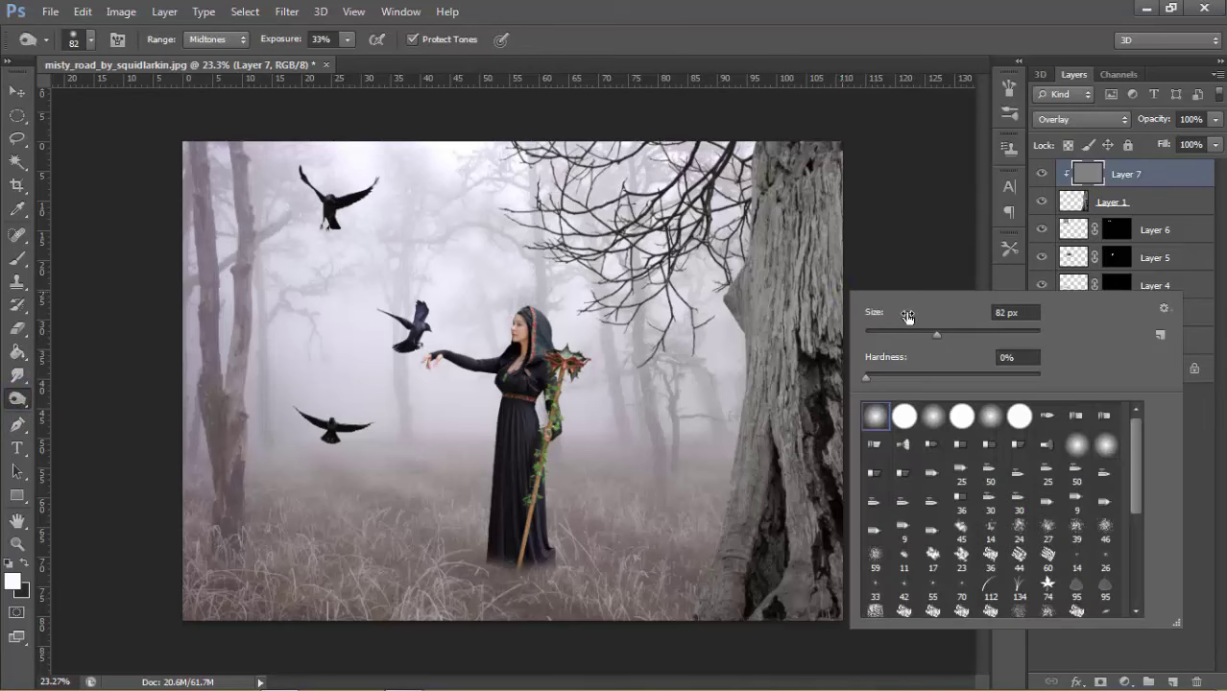
left_click(961, 333)
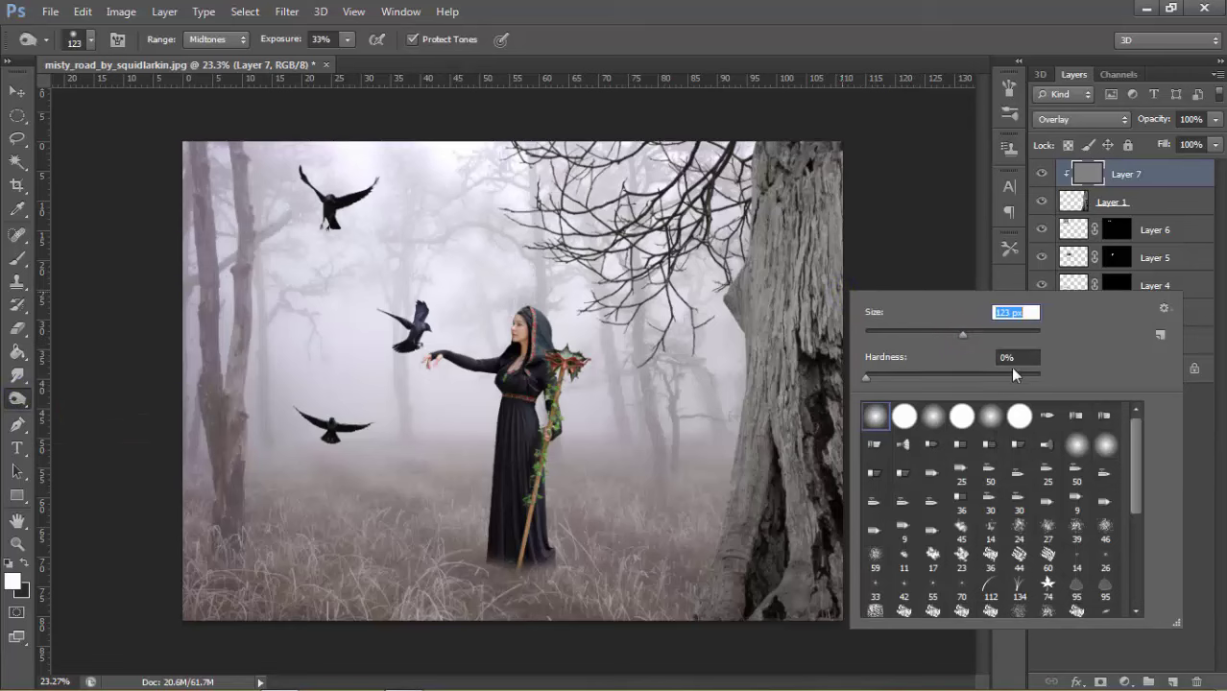
left_click(1003, 334)
left_click(792, 163)
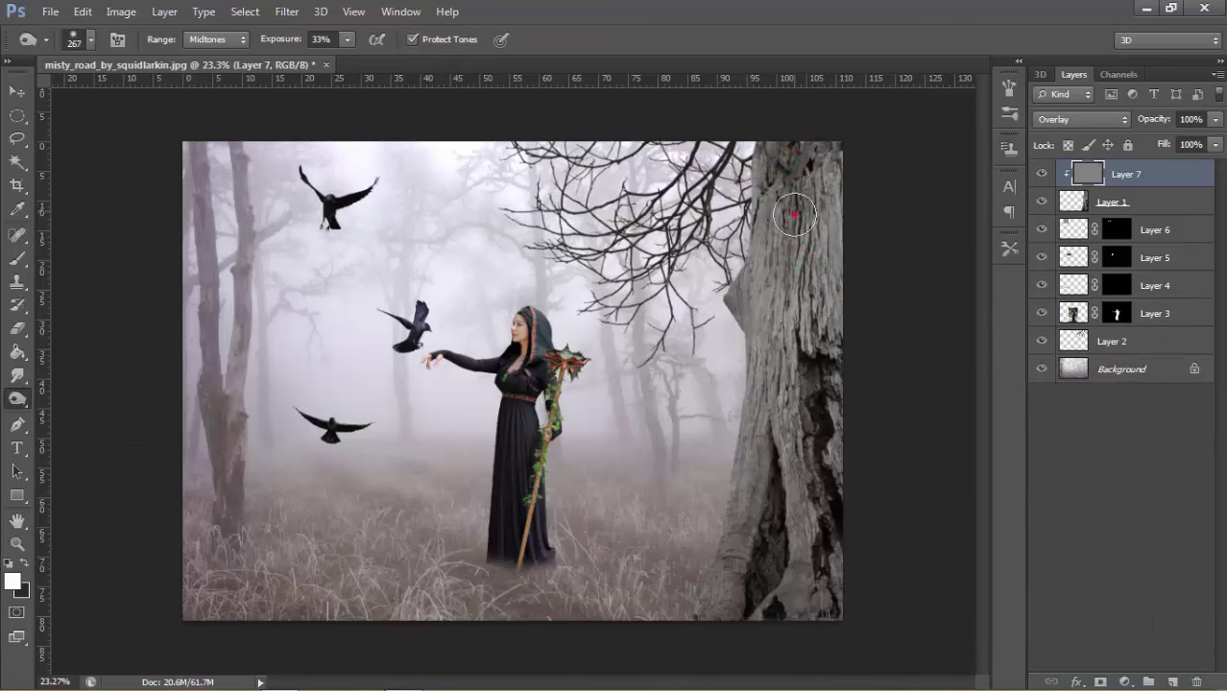
Step: Burn shading along the tree trunk's top, edges and base
left_click_drag(796, 252, 793, 217)
left_click_drag(829, 177, 848, 208)
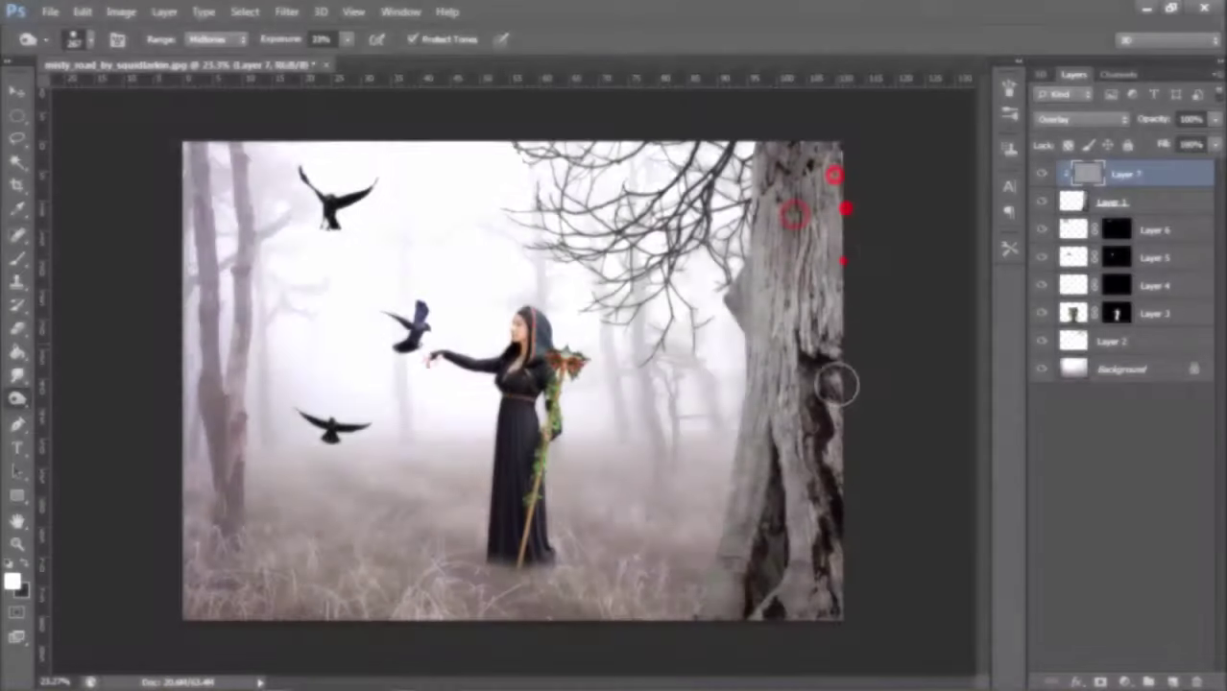
mouse_move(829, 266)
left_mouse_down()
mouse_move(838, 334)
mouse_move(822, 479)
left_mouse_up()
mouse_move(803, 581)
left_mouse_down()
mouse_move(761, 597)
mouse_move(773, 389)
left_mouse_up()
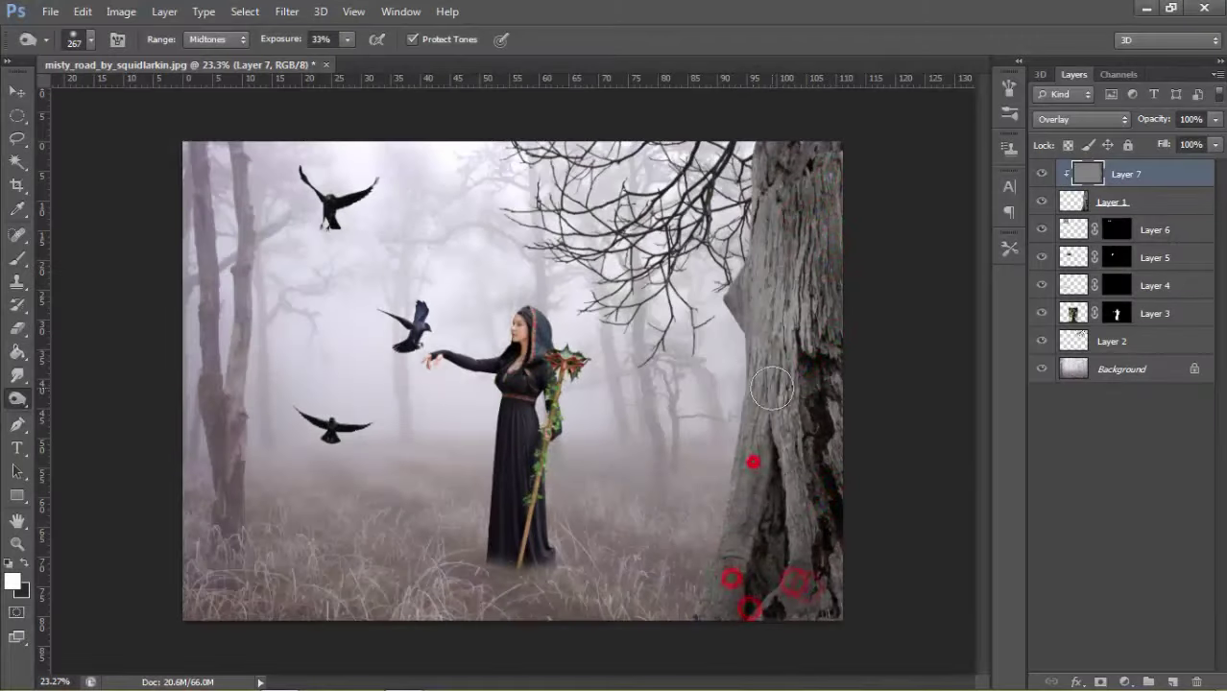
left_click_drag(727, 600, 759, 495)
left_click_drag(756, 449, 796, 444)
left_click_drag(835, 608, 830, 513)
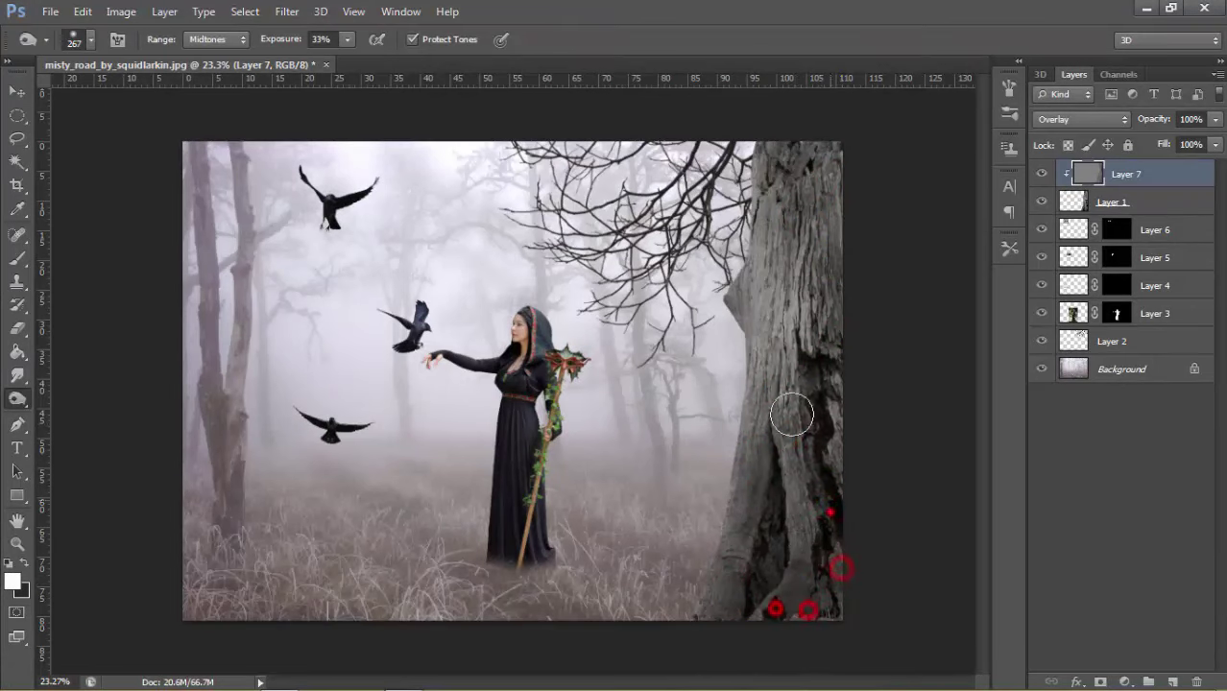
left_click_drag(816, 290, 851, 433)
left_click_drag(770, 227, 764, 278)
Step: Switch the toning tool and set its brush to 80 px
right_click(17, 398)
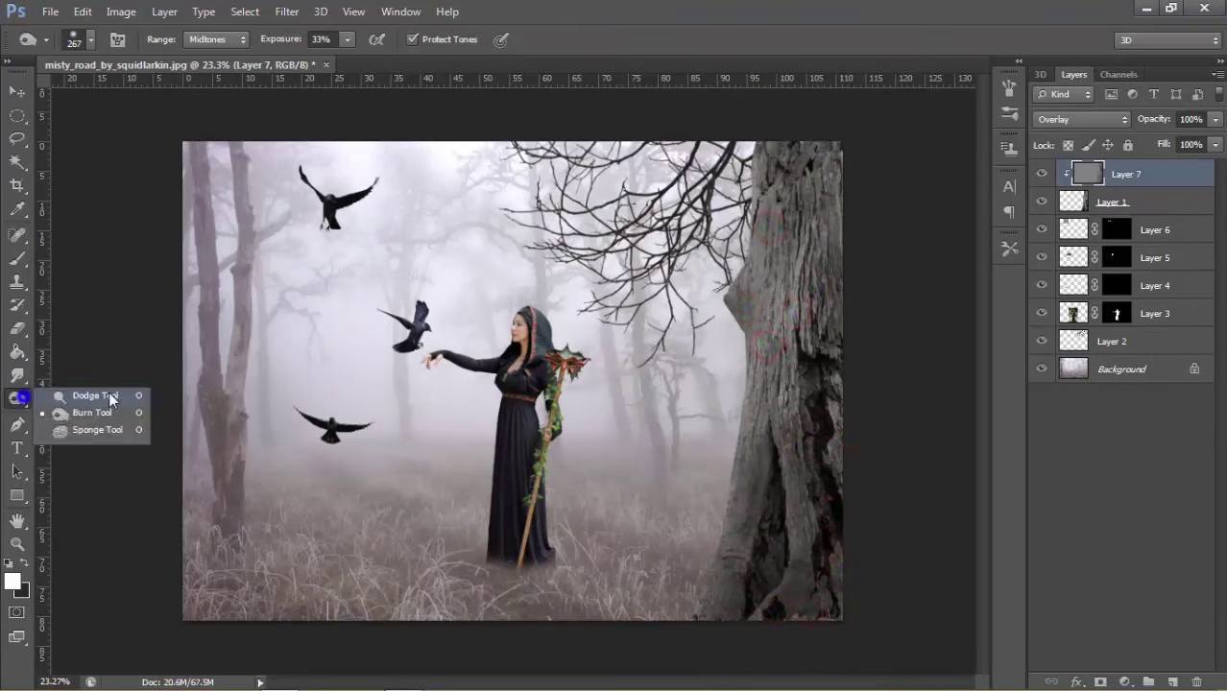
left_click(86, 417)
right_click(754, 338)
left_click_drag(822, 365, 844, 369)
left_click(748, 335)
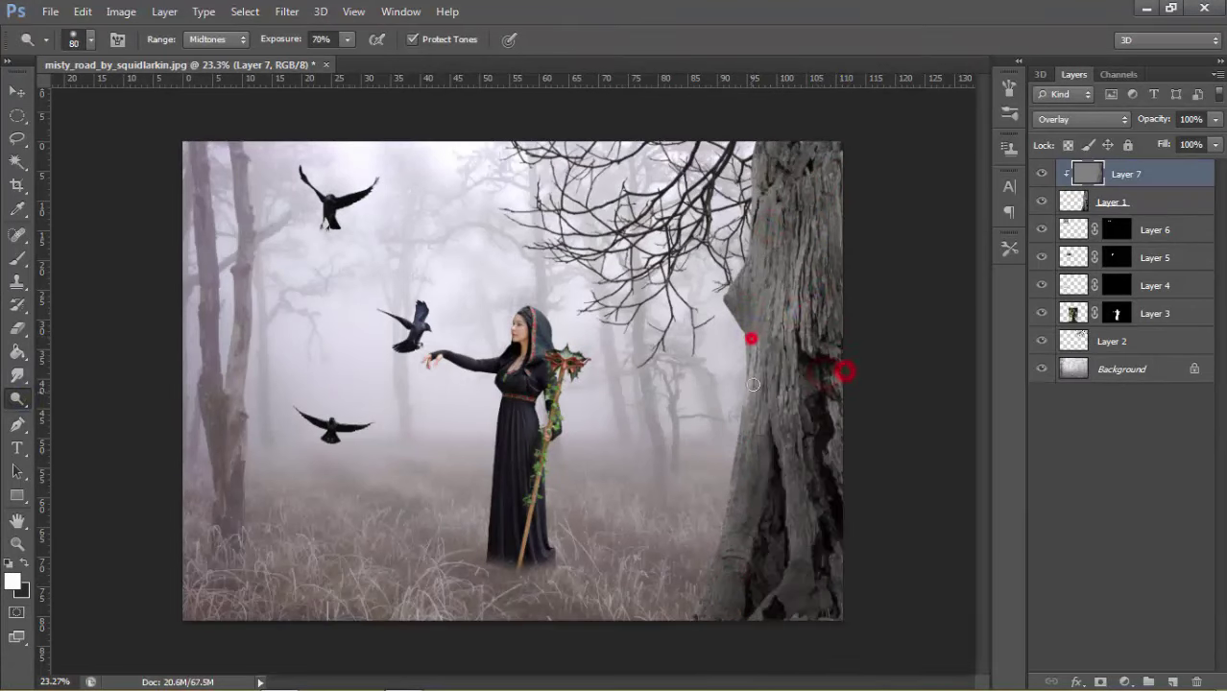
Step: Darken the bark along the trunk, including its lower part and right edge
mouse_move(725, 492)
left_mouse_down()
mouse_move(754, 343)
mouse_move(748, 386)
left_mouse_up()
left_click_drag(782, 454, 788, 516)
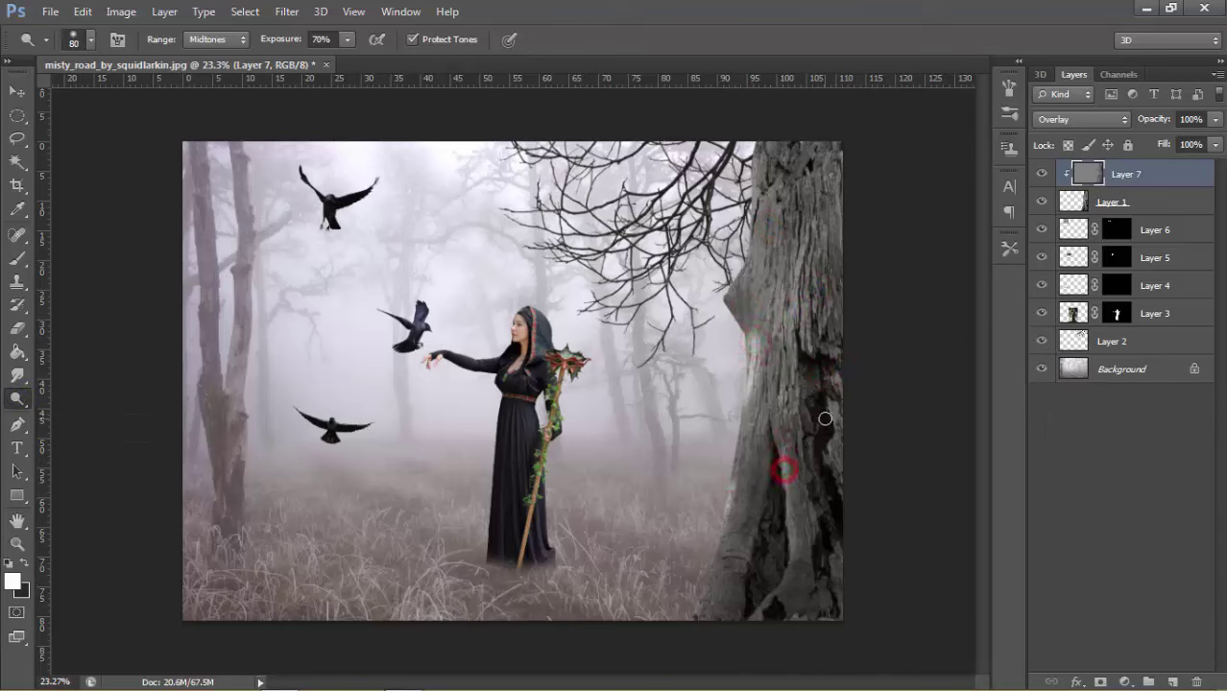
mouse_move(751, 213)
left_mouse_down()
mouse_move(744, 273)
mouse_move(793, 346)
left_mouse_up()
left_click(696, 588)
left_click_drag(783, 573, 757, 607)
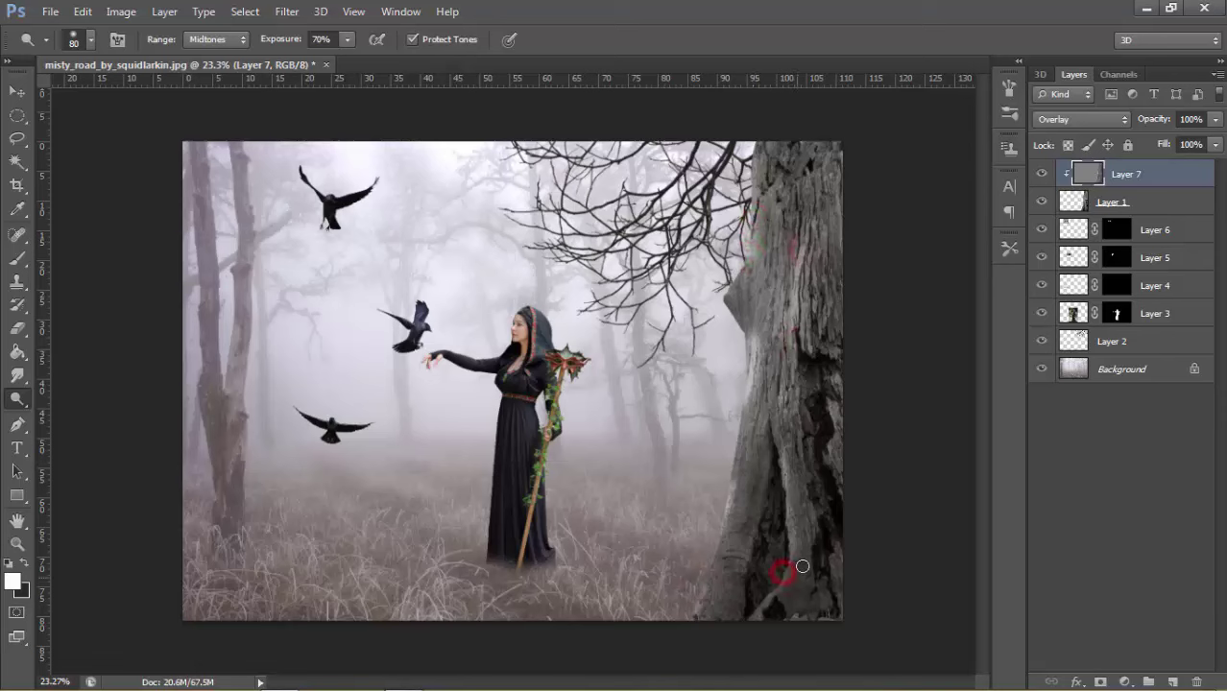
left_click_drag(829, 519, 828, 408)
Step: Toggle Layer 7 to compare the effect and add a new empty layer on top
left_click(18, 90)
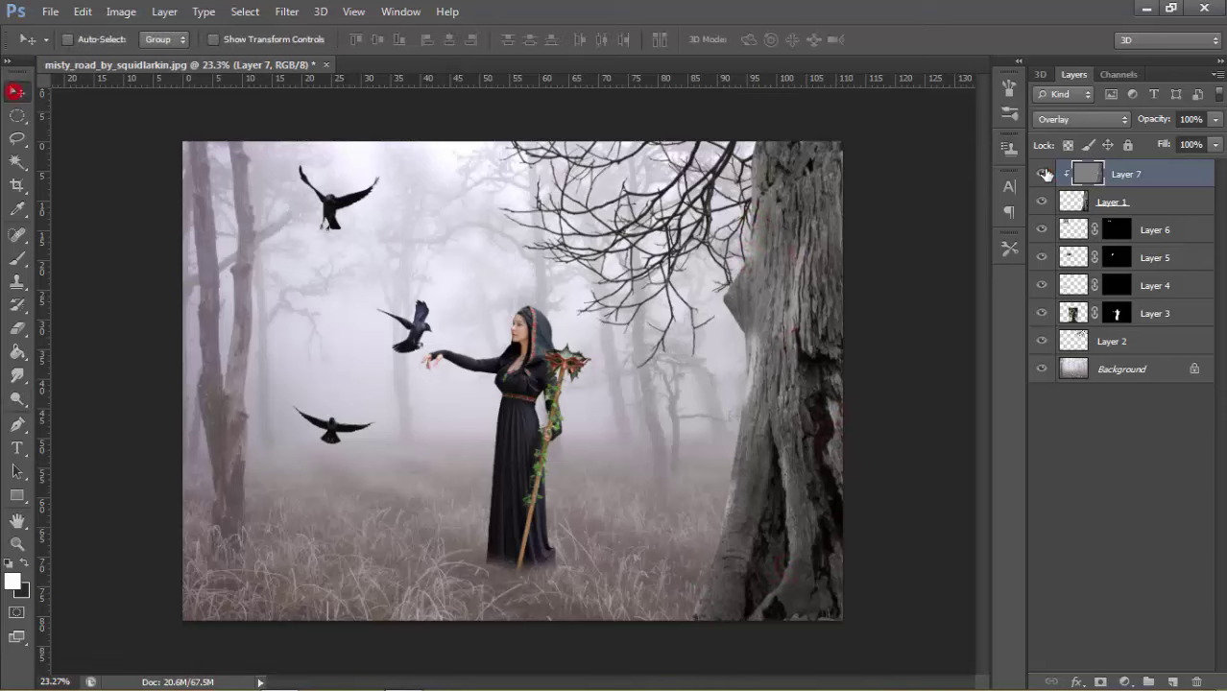
left_click(1043, 174)
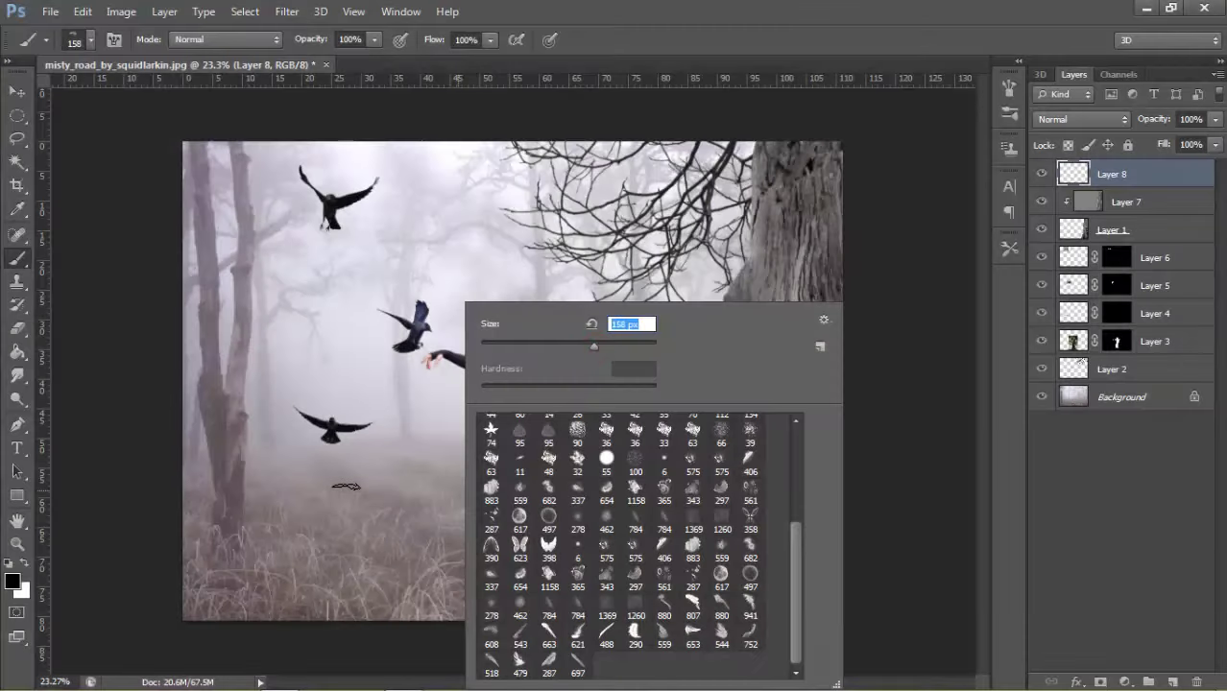
left_click(334, 486)
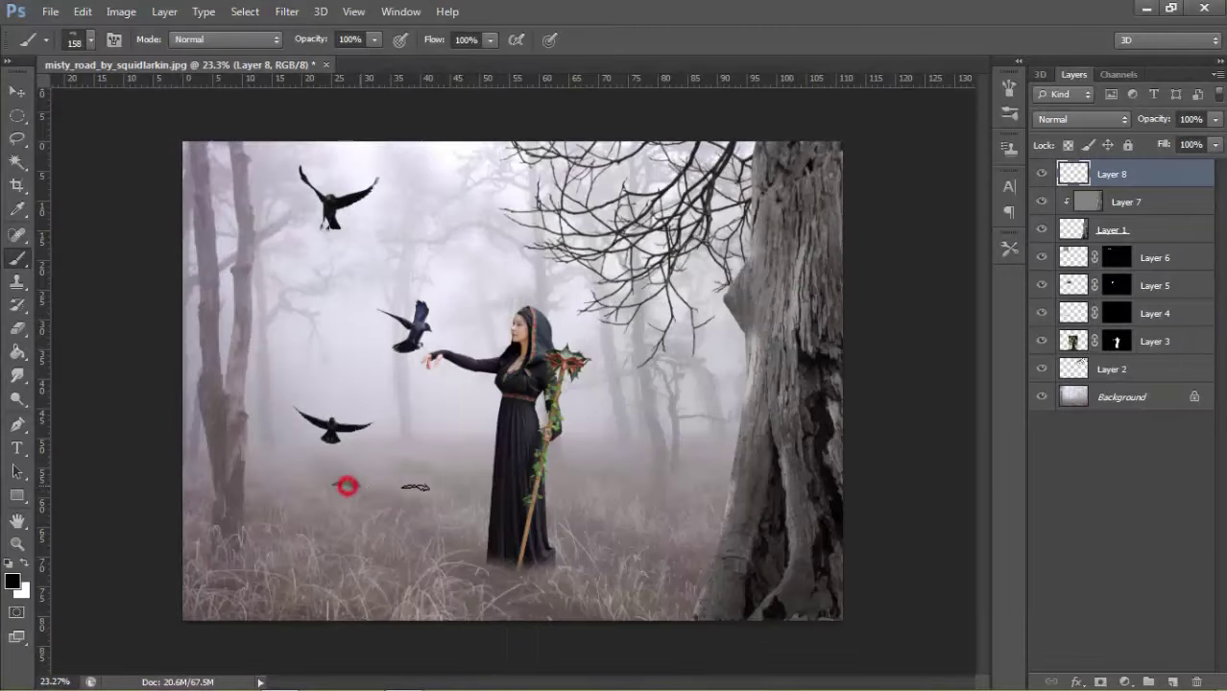
Step: Stamp a small feather on Layer 8 with a feather brush sized to 81 px
right_click(515, 459)
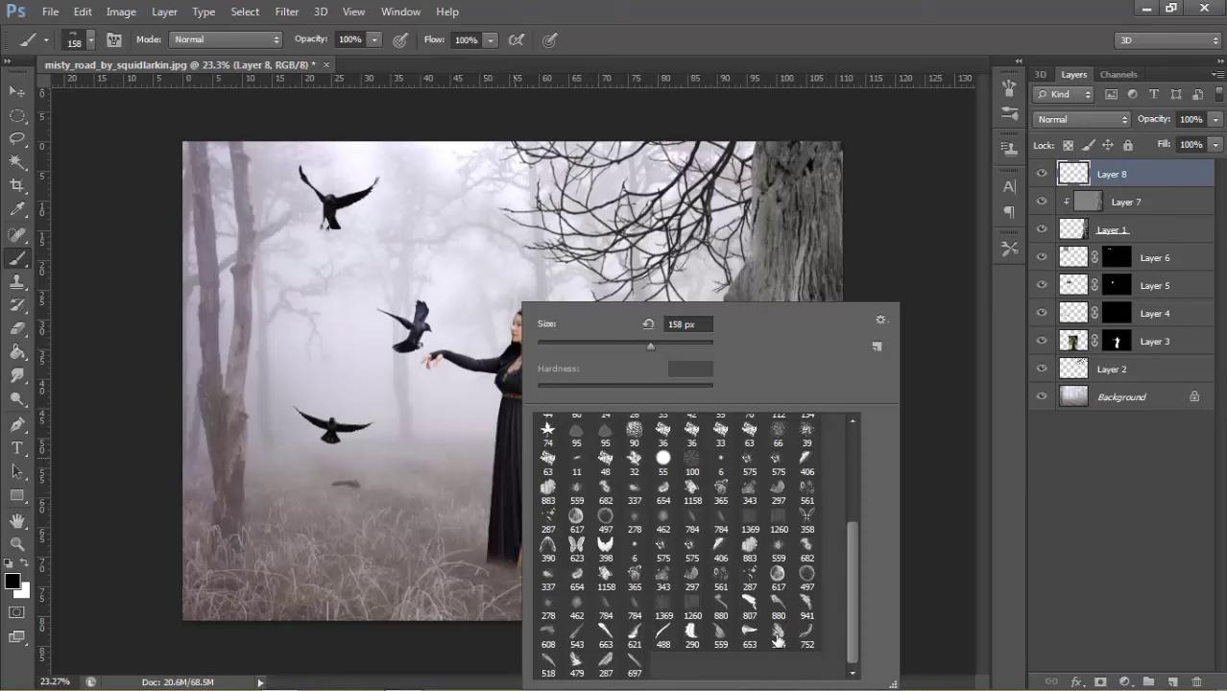
left_click(777, 634)
right_click(291, 487)
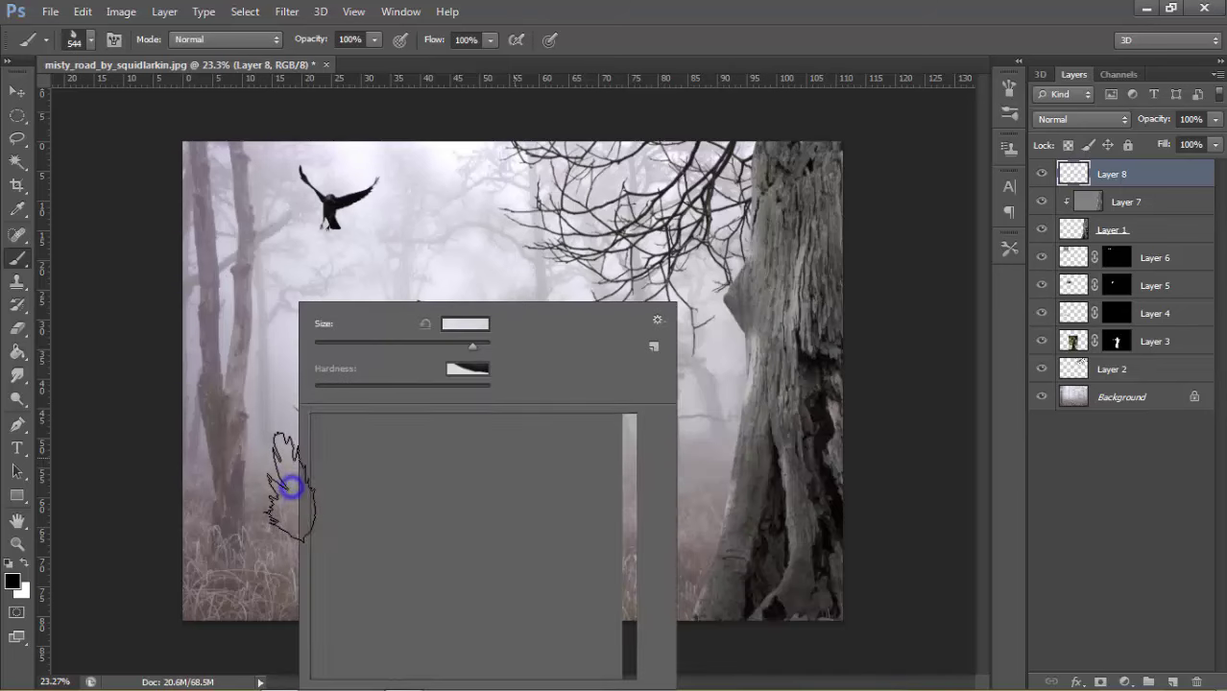
left_click(366, 344)
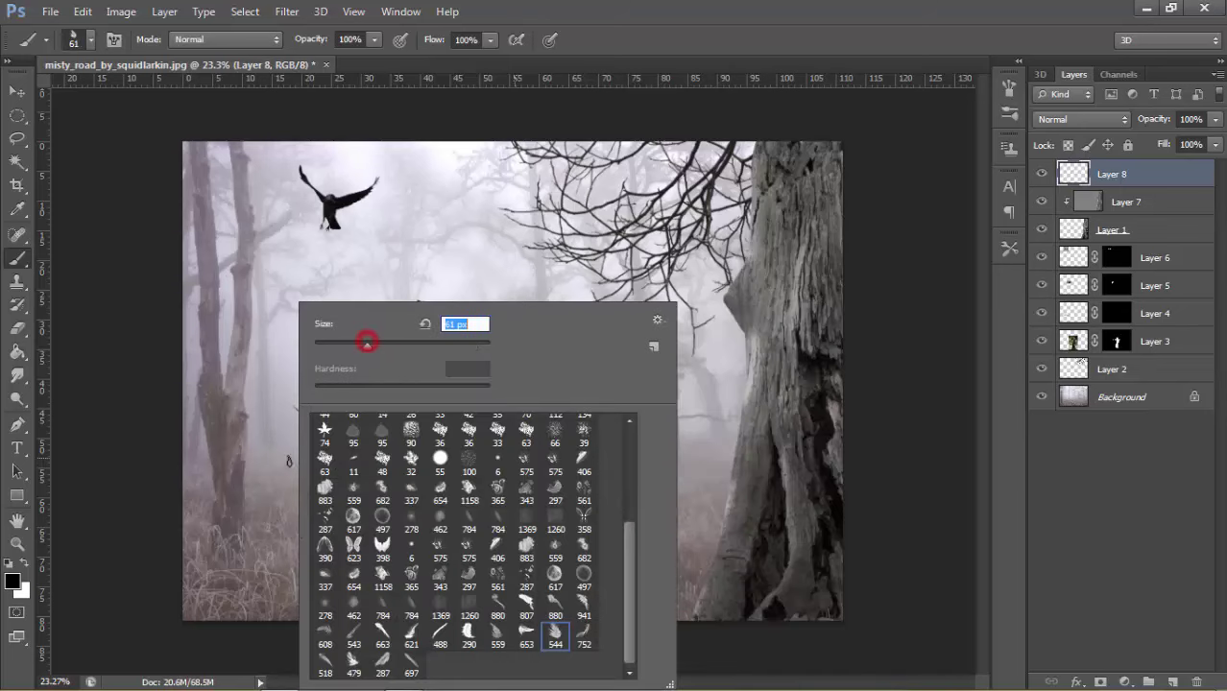
left_click(384, 348)
left_click(279, 459)
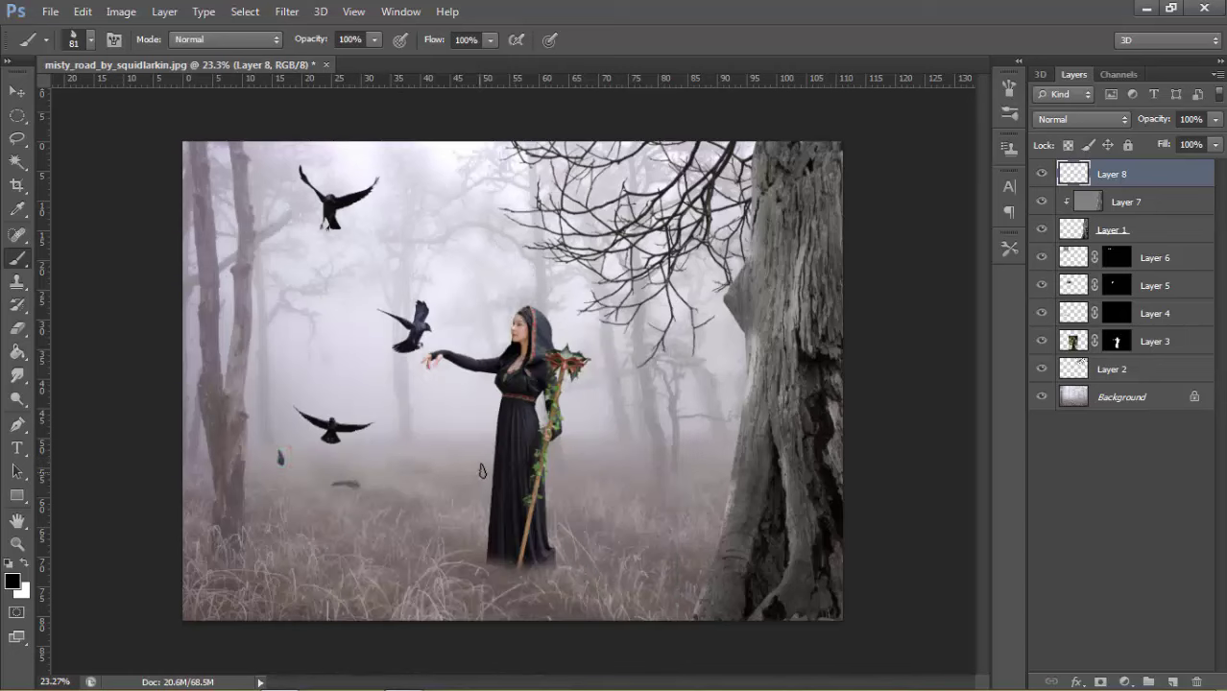
Step: Stamp a 112 px feather near the crows, then set another feather brush to 61 px
right_click(482, 470)
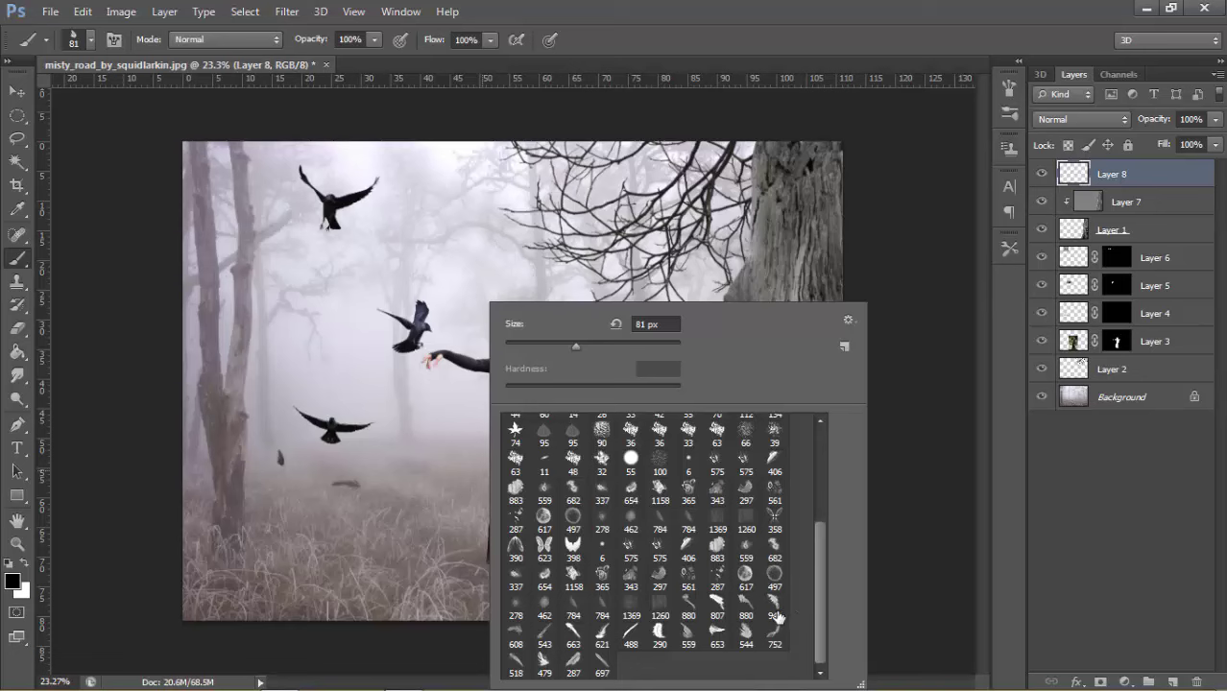
left_click(774, 605)
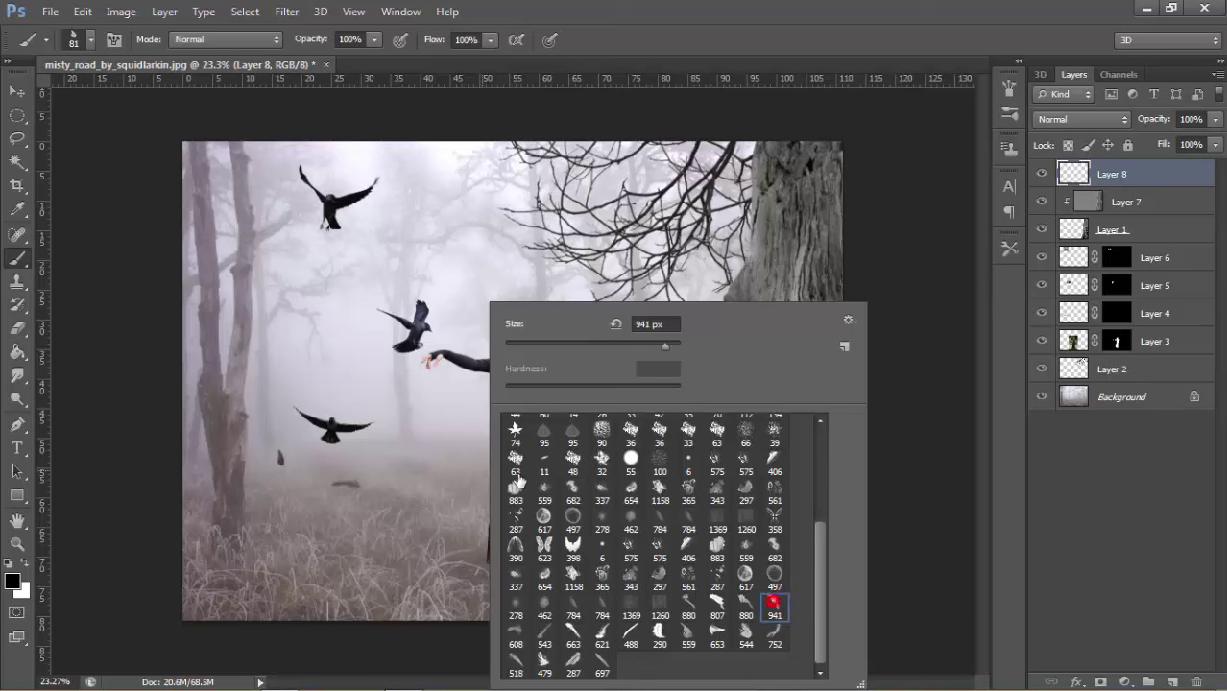
left_click(597, 347)
left_click(281, 317)
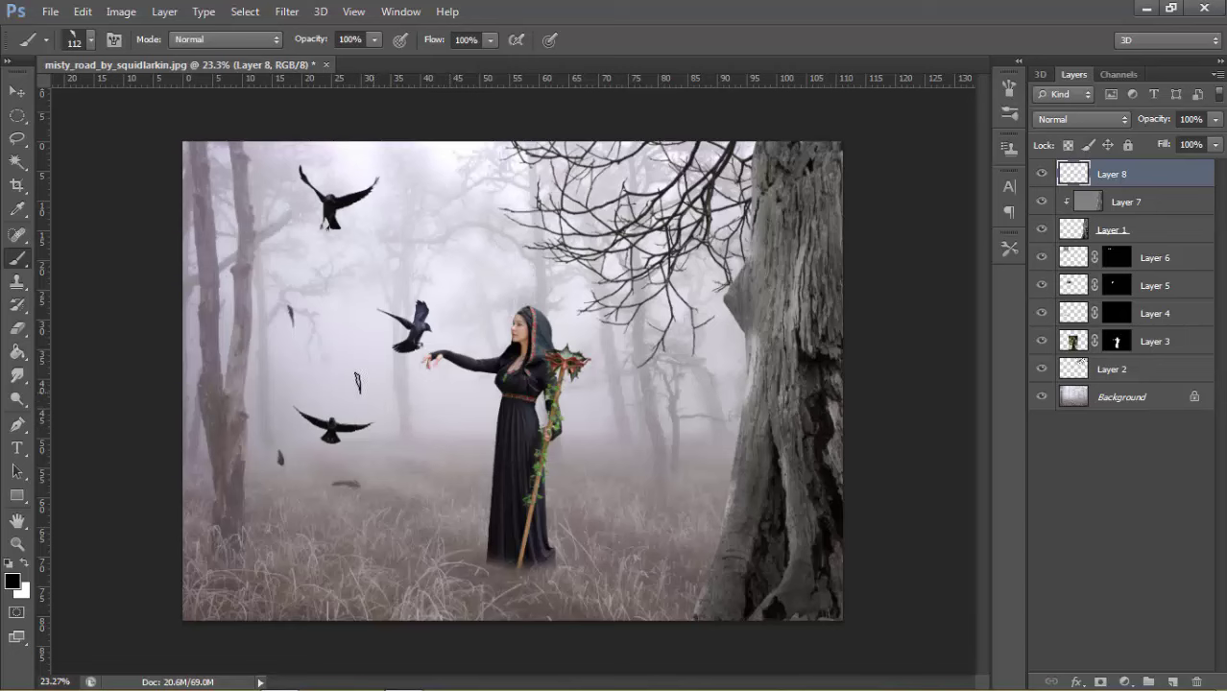
right_click(441, 384)
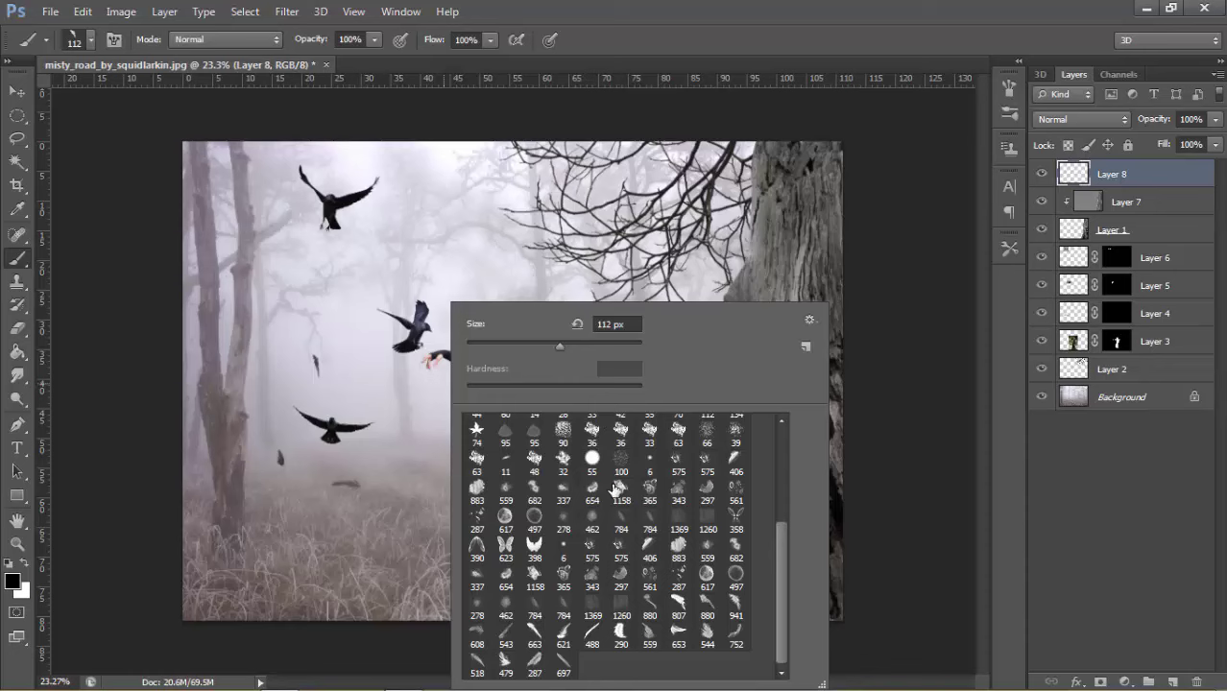
left_click(621, 634)
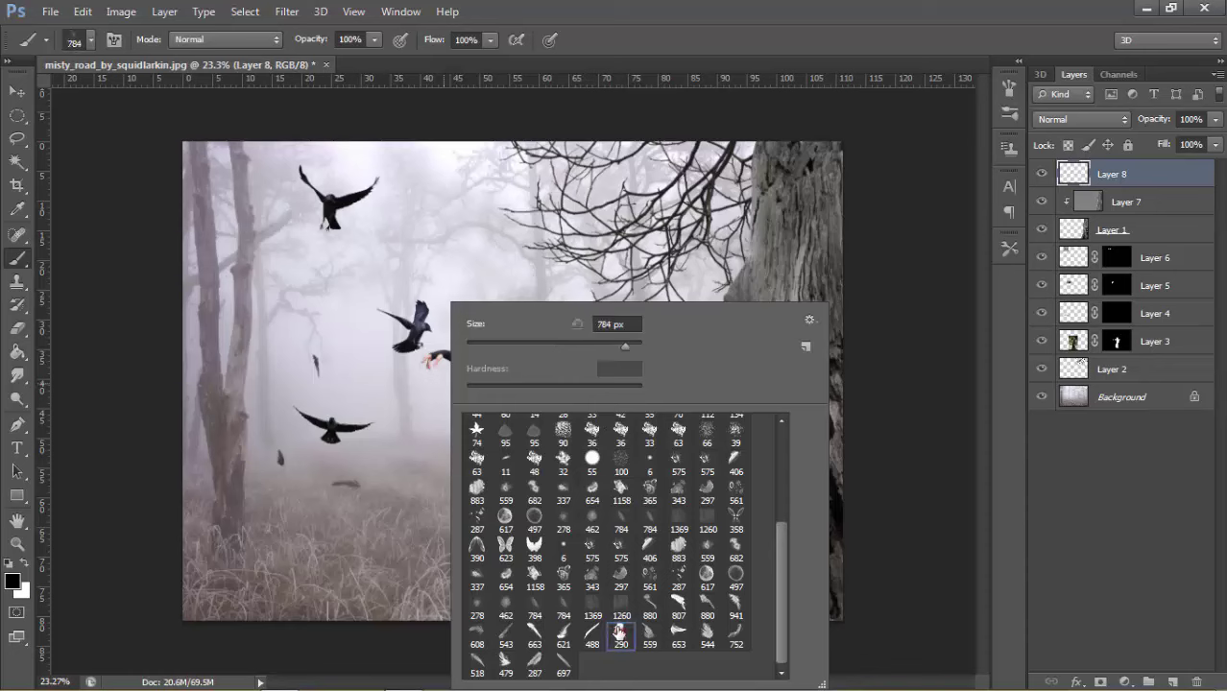
left_click_drag(534, 346, 518, 346)
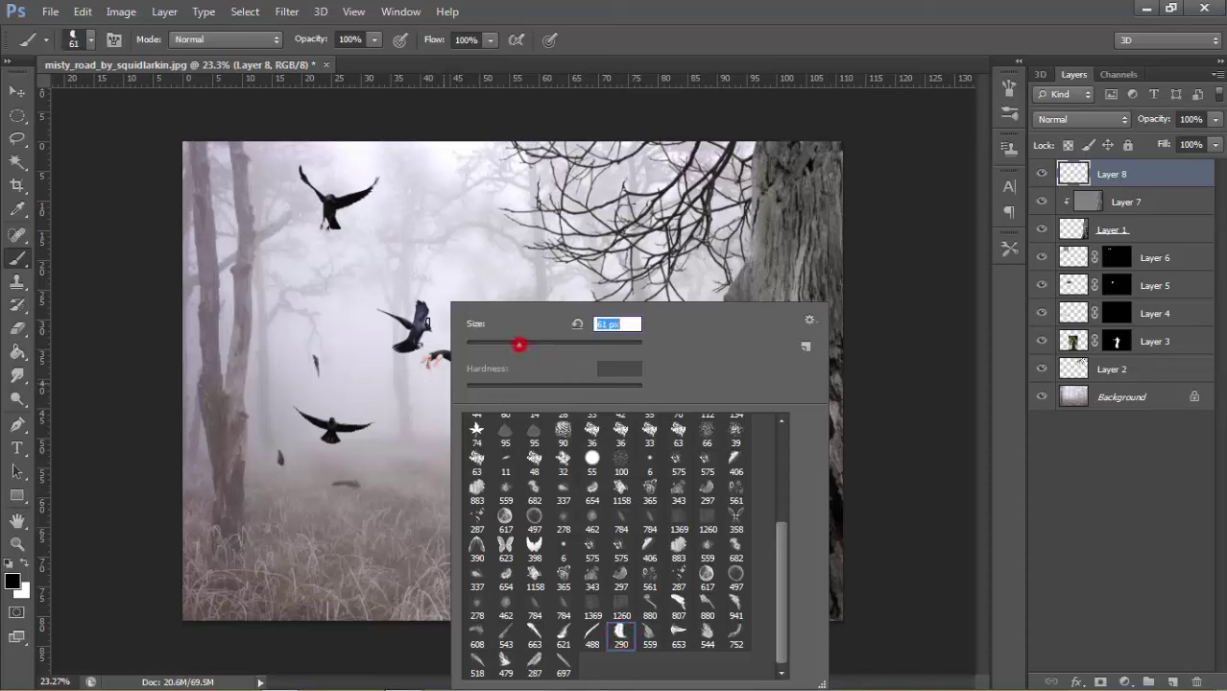
left_click(337, 293)
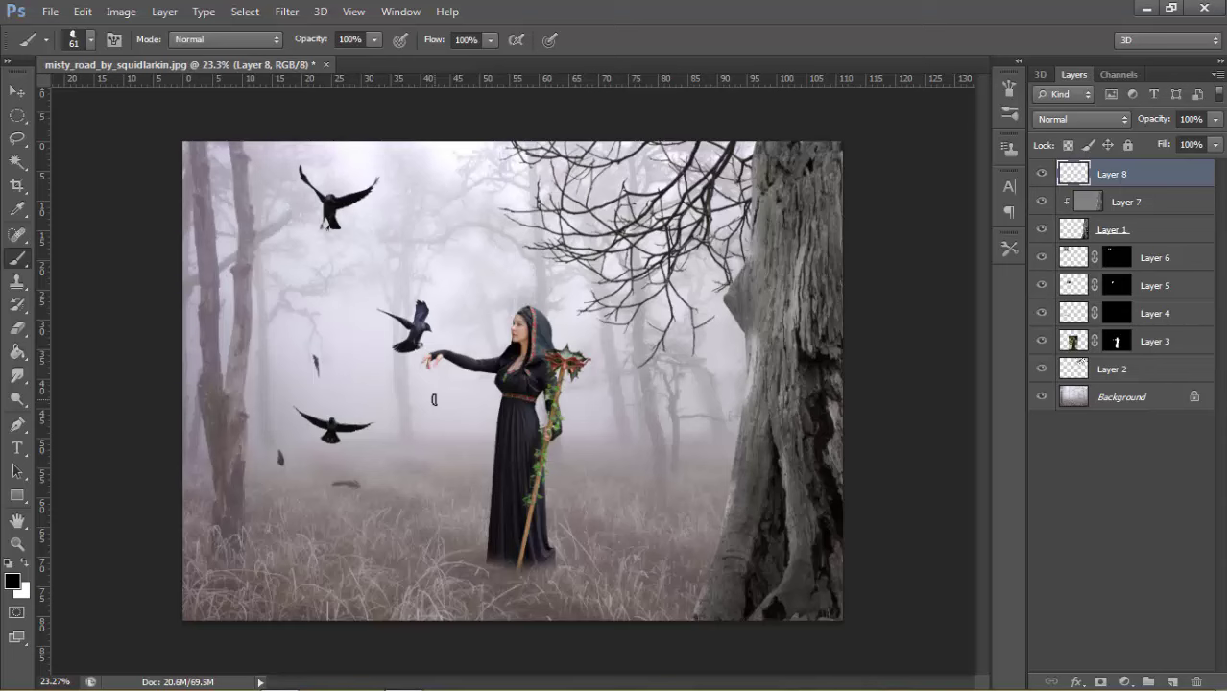
Step: Stamp two 99 px feathers with brush 621 on the grass, and a 68 px one near the crows
right_click(490, 350)
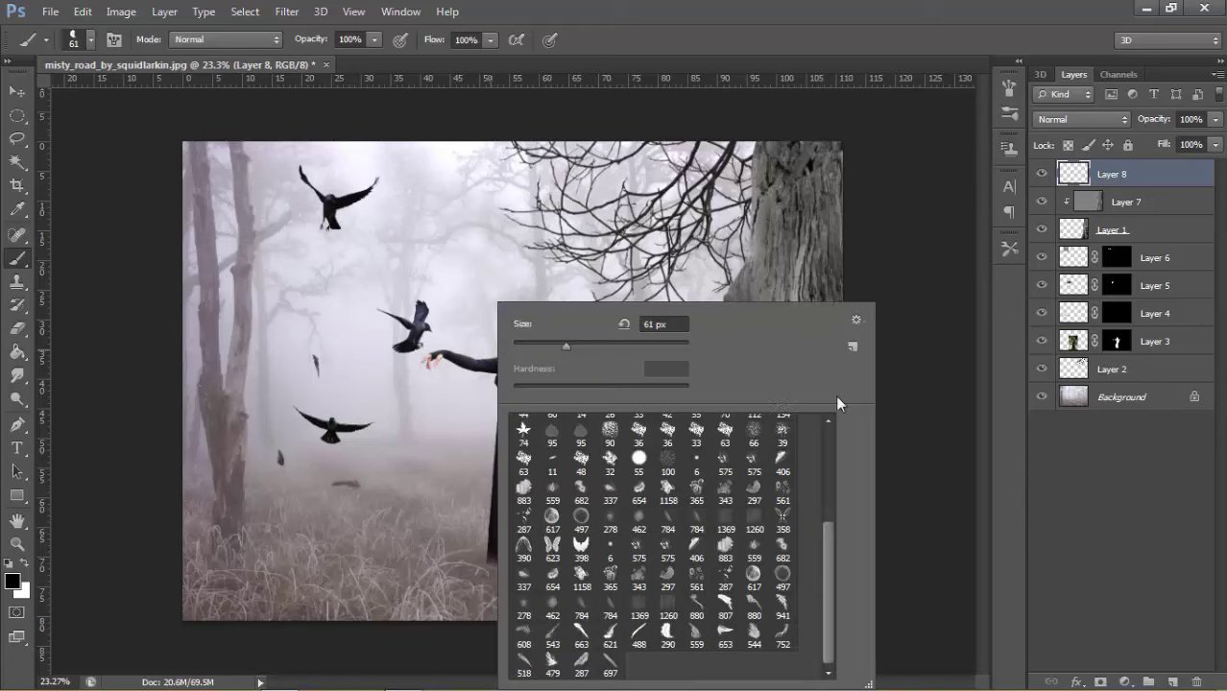
left_click(613, 634)
left_click(600, 346)
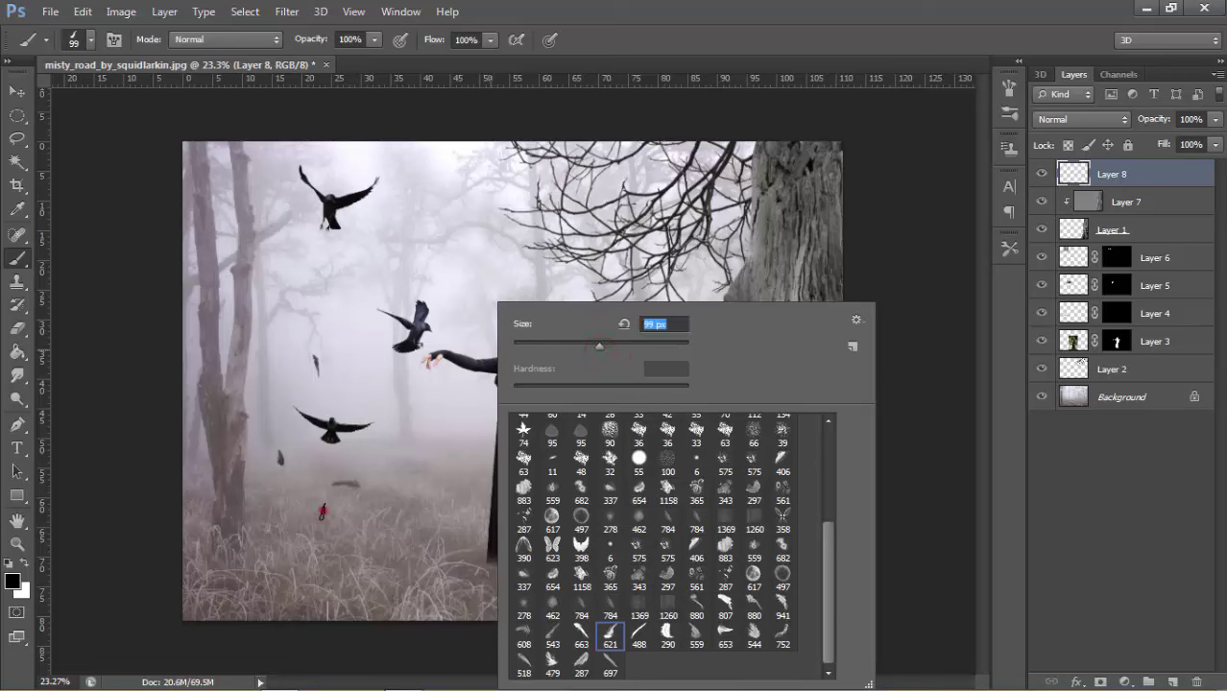
left_click(324, 509)
left_click(410, 492)
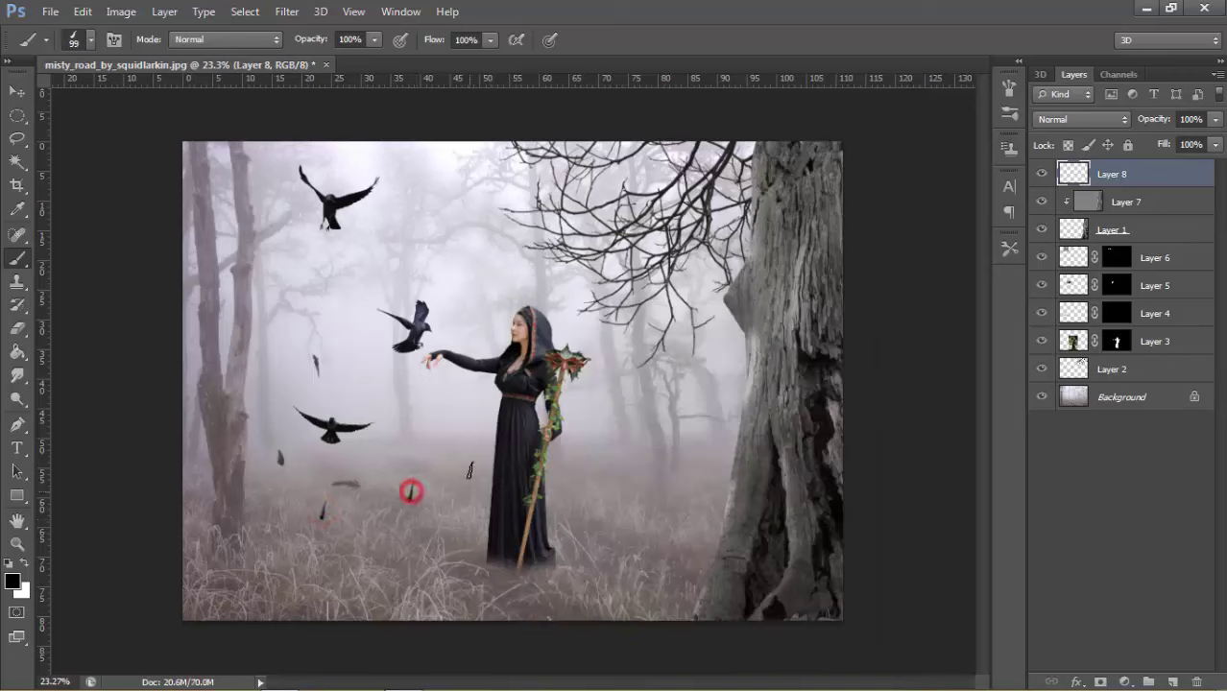
right_click(470, 465)
left_click(551, 345)
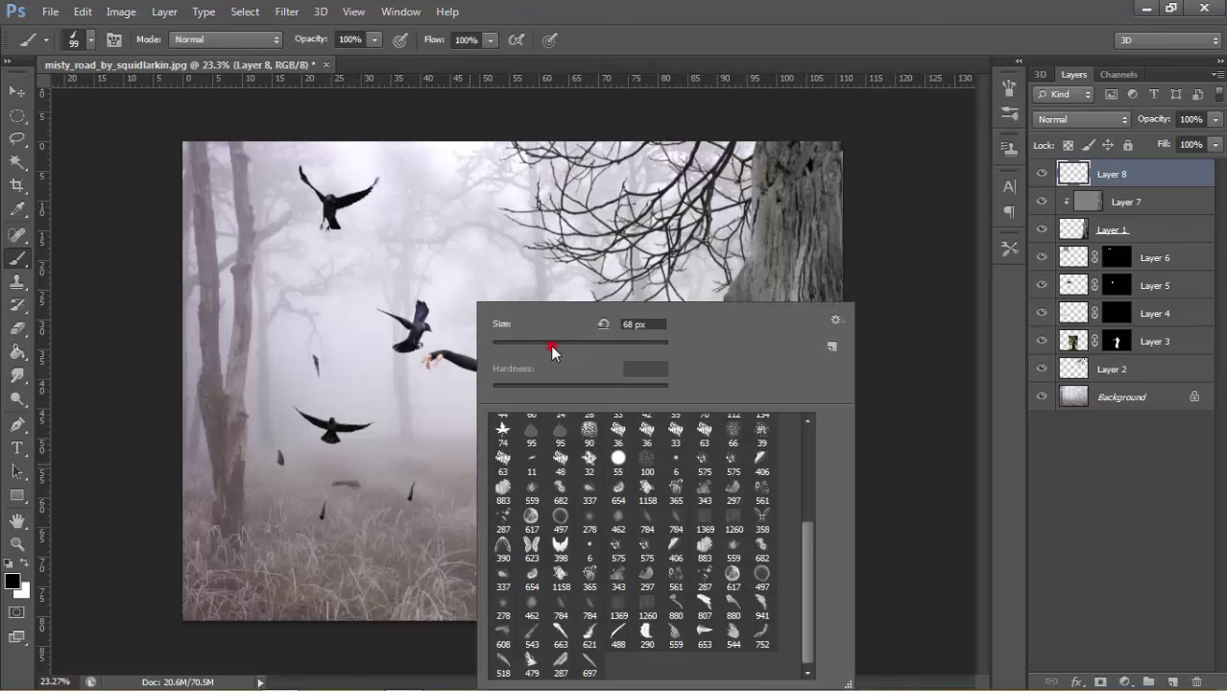
left_click(352, 240)
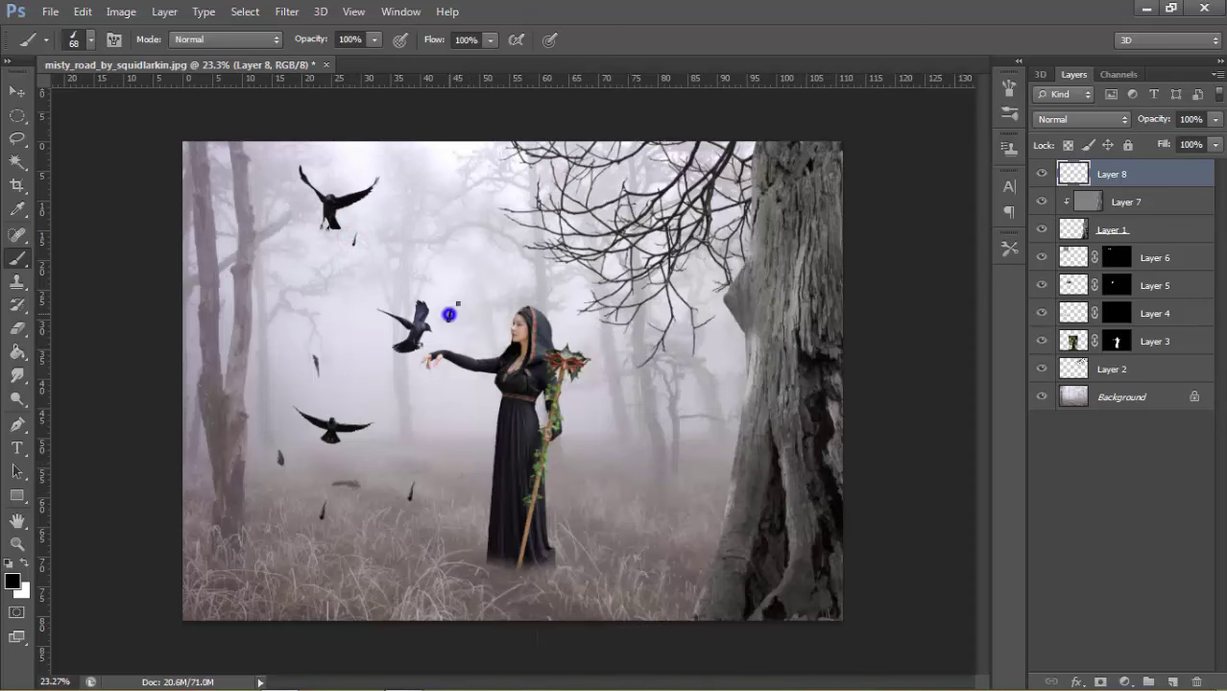
Step: Stamp 63 px feathers from brush 479 near the middle crow, left of the woman, and lower down
right_click(454, 309)
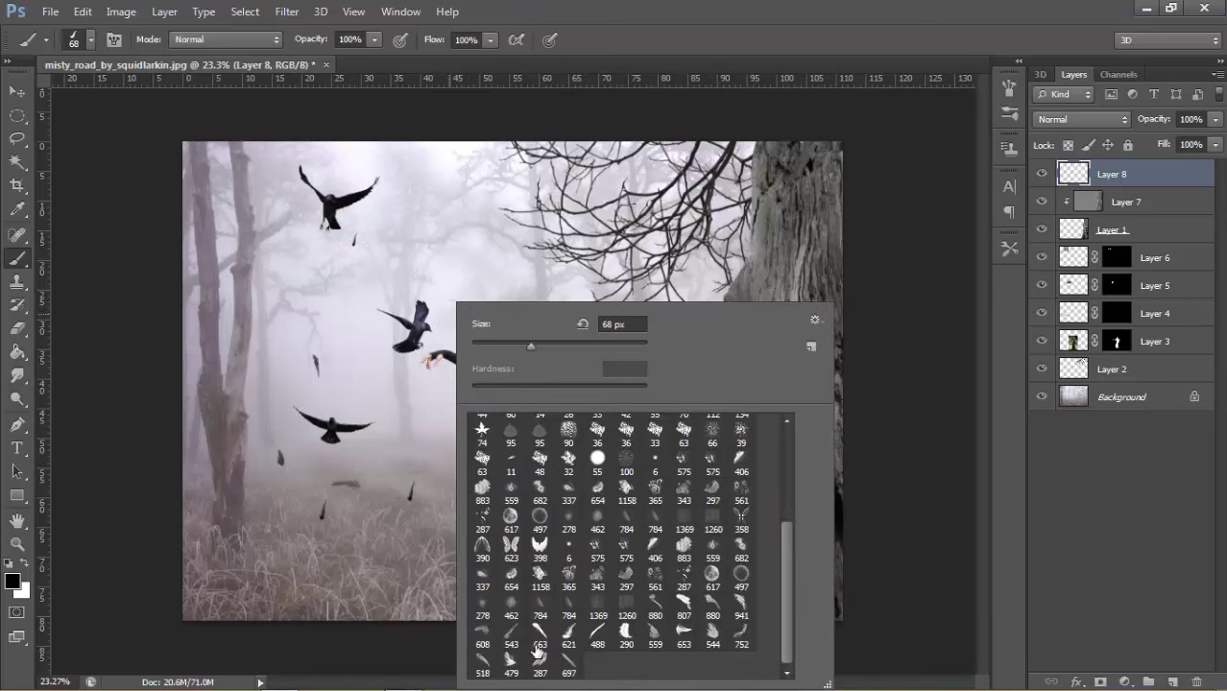
left_click(501, 661)
left_click(526, 345)
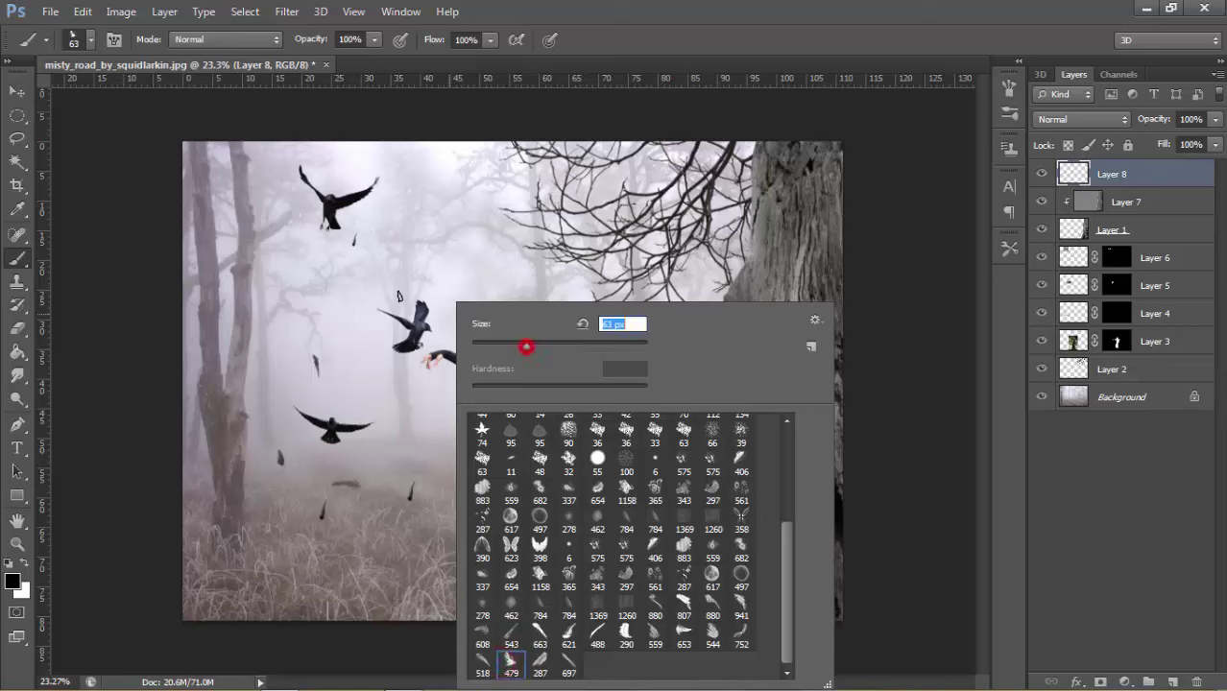
left_click(328, 277)
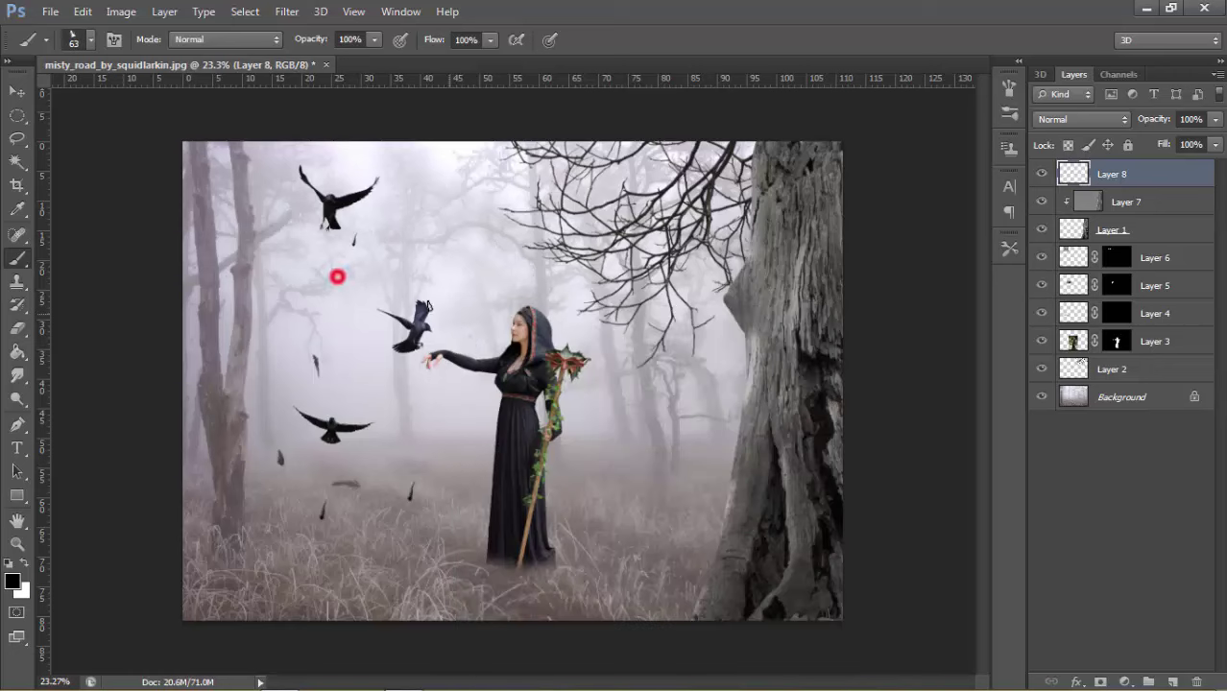
left_click(377, 356)
left_click(435, 548)
Step: Stamp a tiny 25 px feather into the scene
right_click(469, 561)
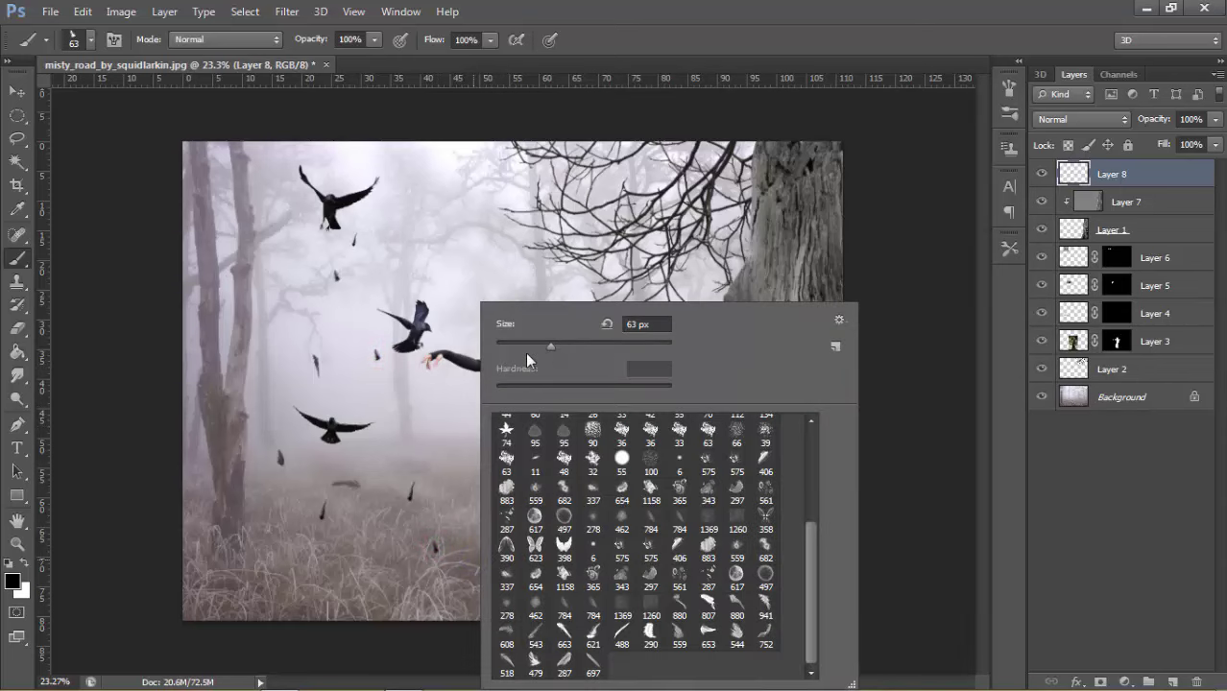
left_click(526, 353)
left_click(518, 348)
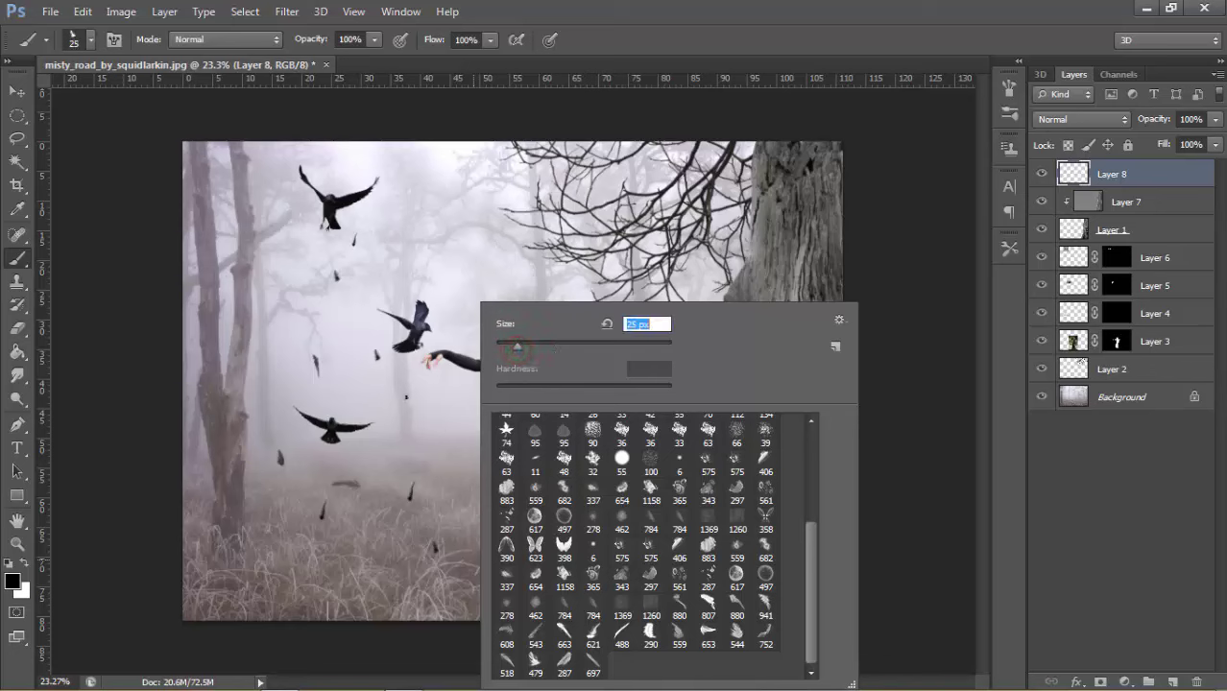
left_click(415, 388)
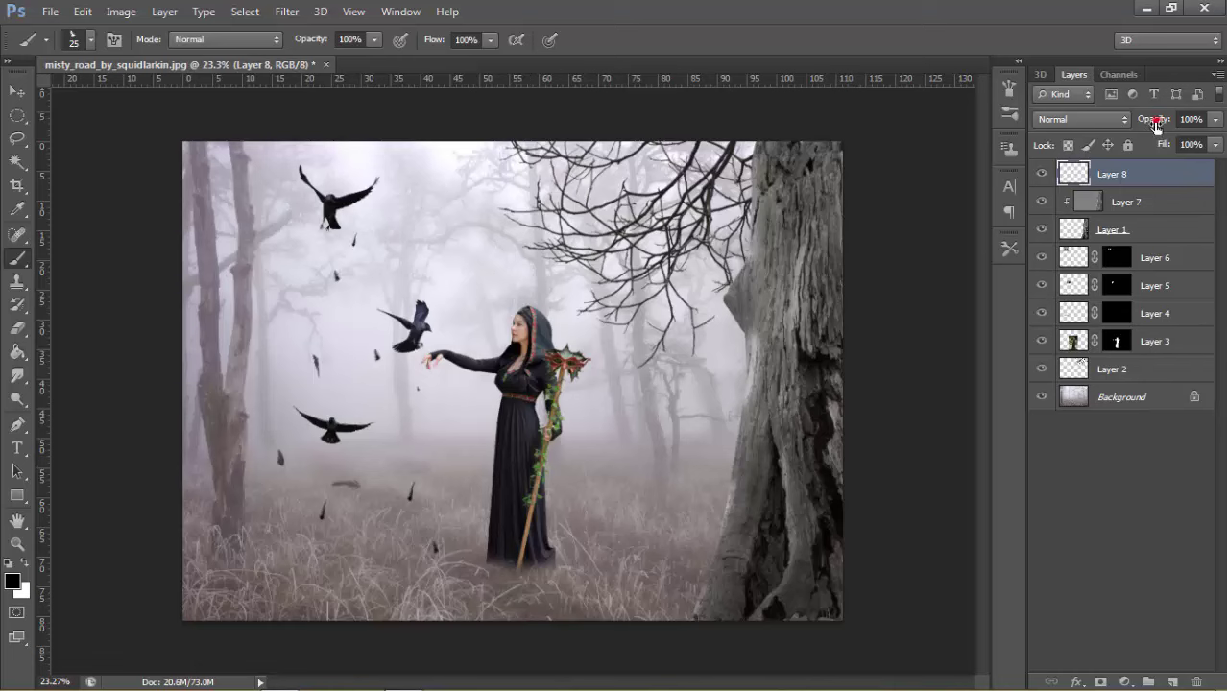
left_click_drag(1156, 124, 1144, 125)
left_click_drag(1145, 119, 1147, 123)
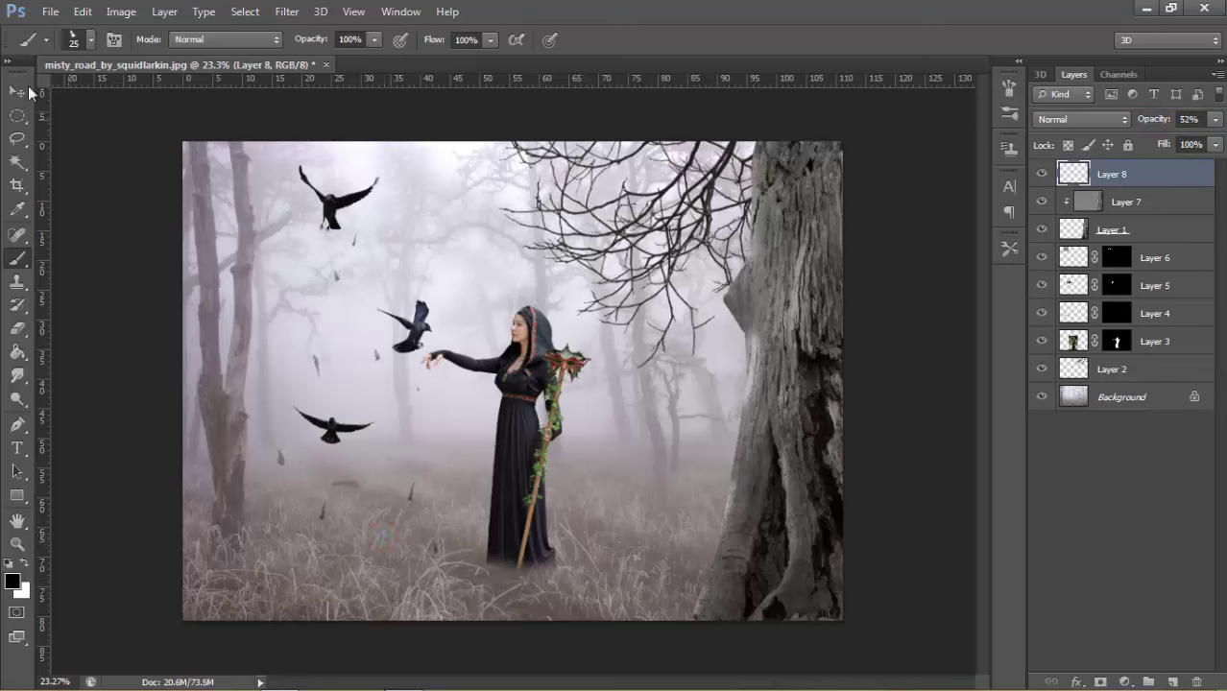
left_click(17, 91)
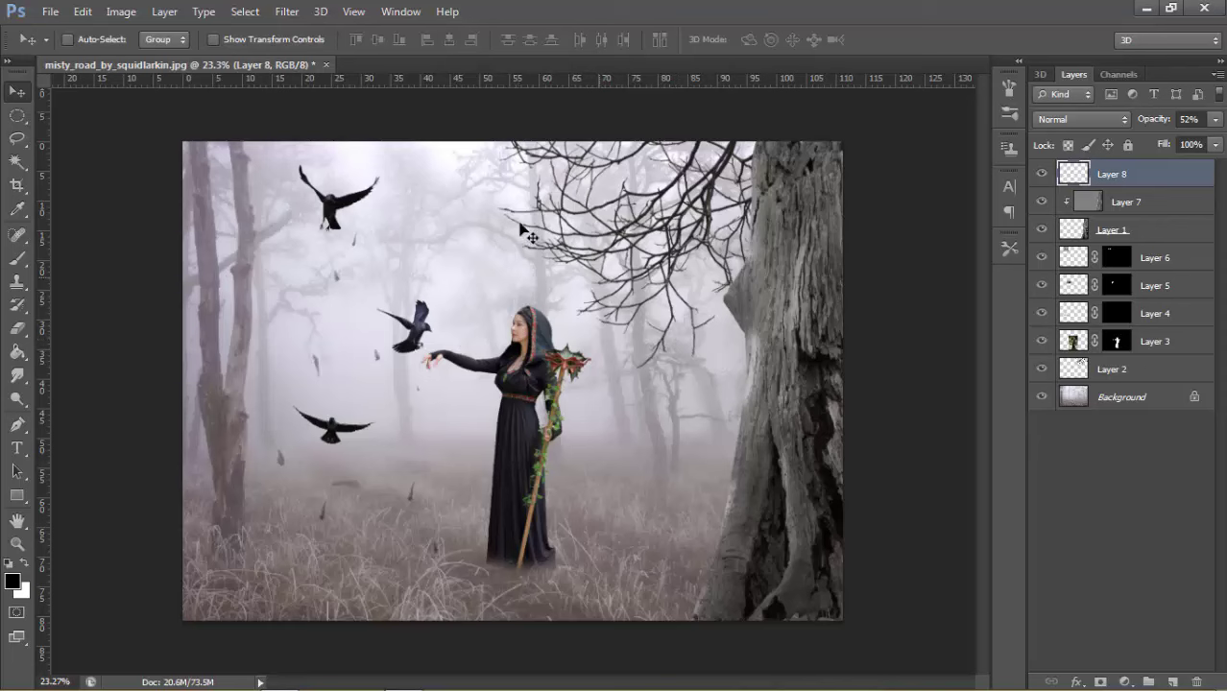
left_click(50, 12)
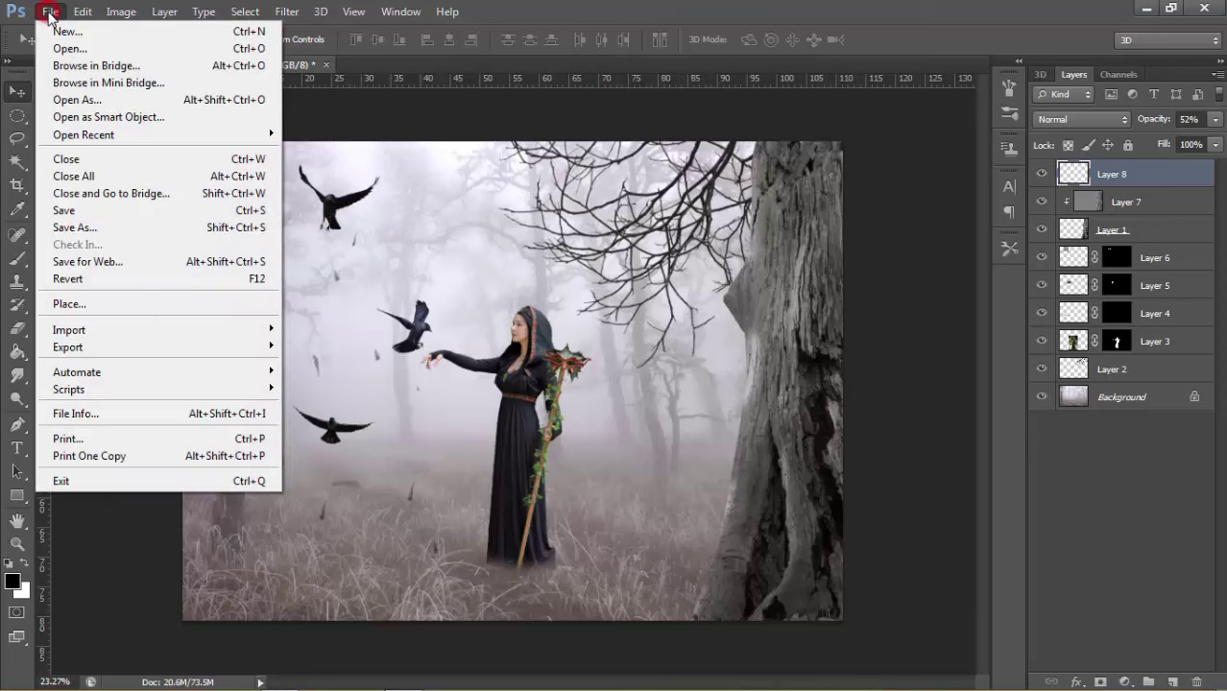
left_click(50, 14)
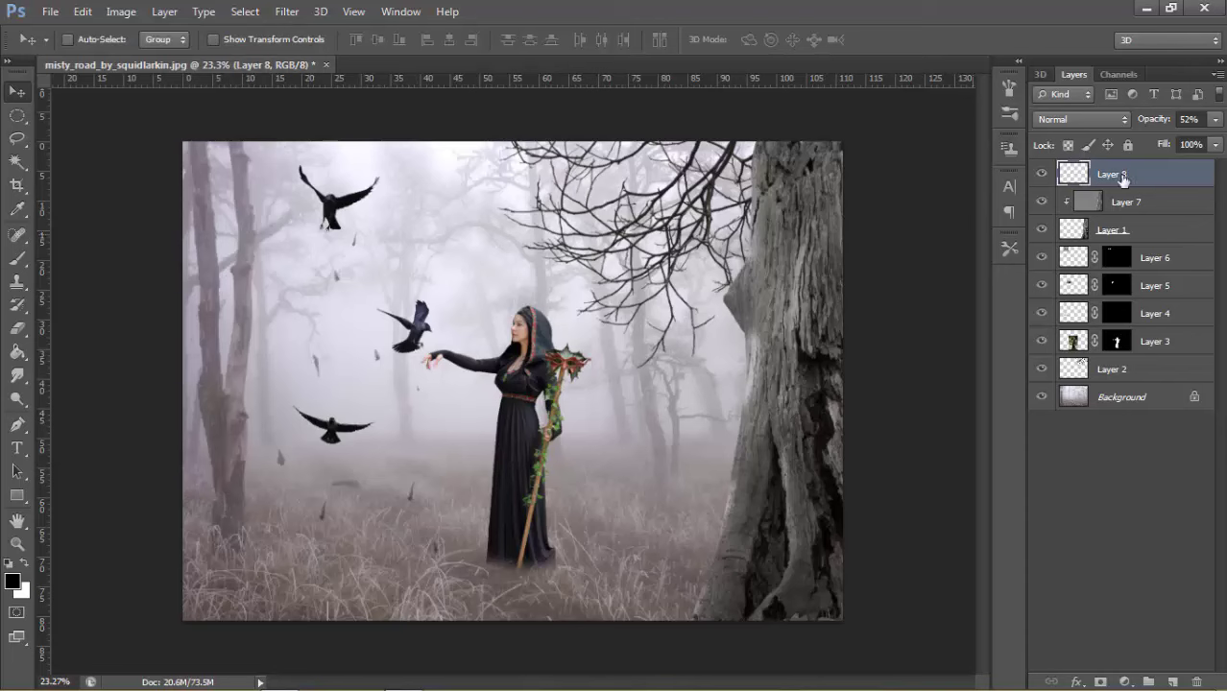
Step: Lasso a patch of lower-left grass on the Background layer
left_click(1073, 403)
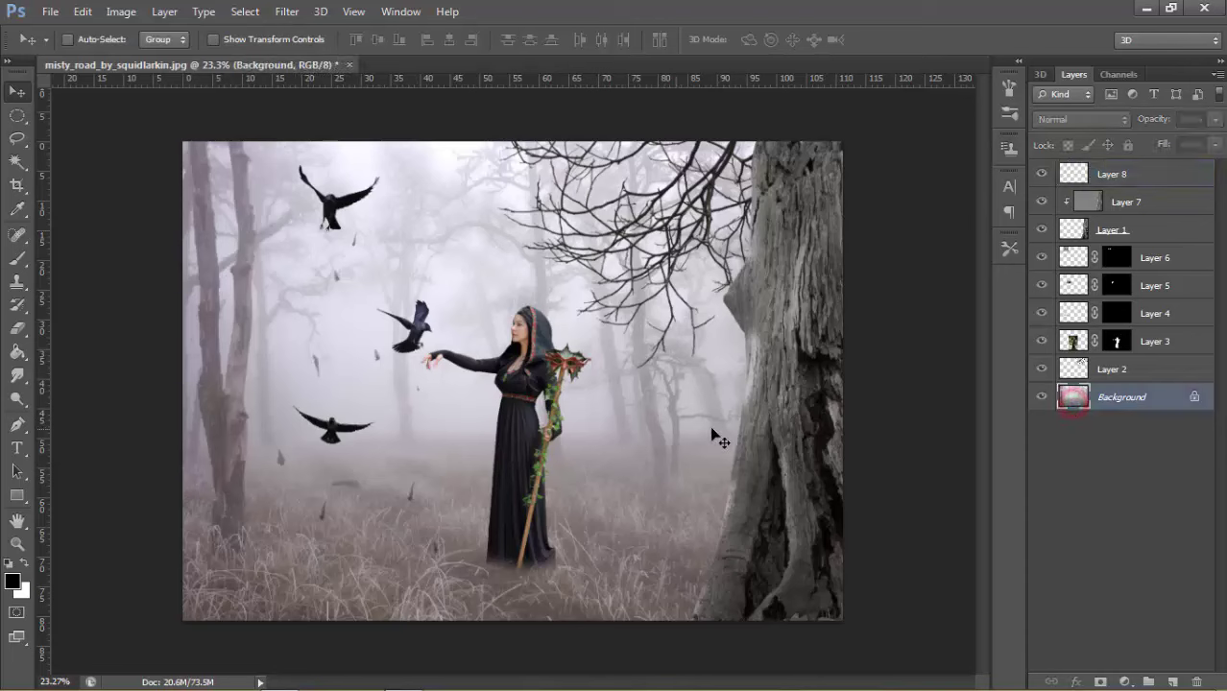
left_click(17, 139)
left_click_drag(185, 546, 217, 540)
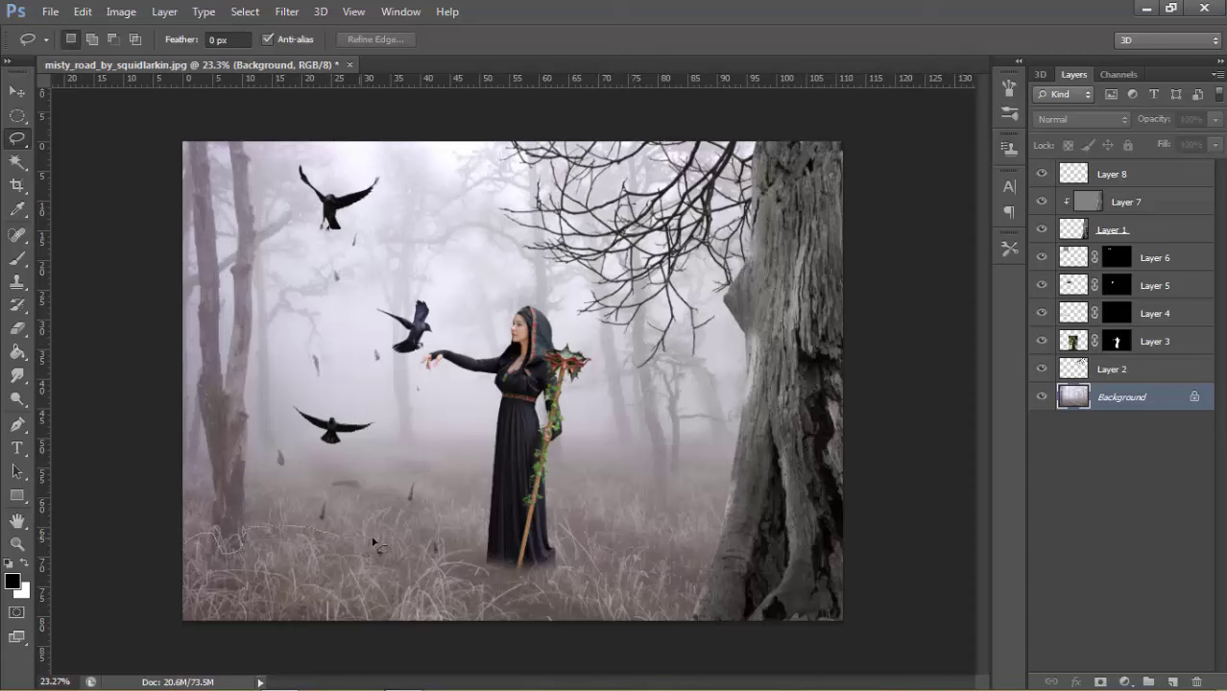
mouse_move(492, 624)
left_mouse_down()
mouse_move(354, 661)
mouse_move(256, 632)
left_mouse_up()
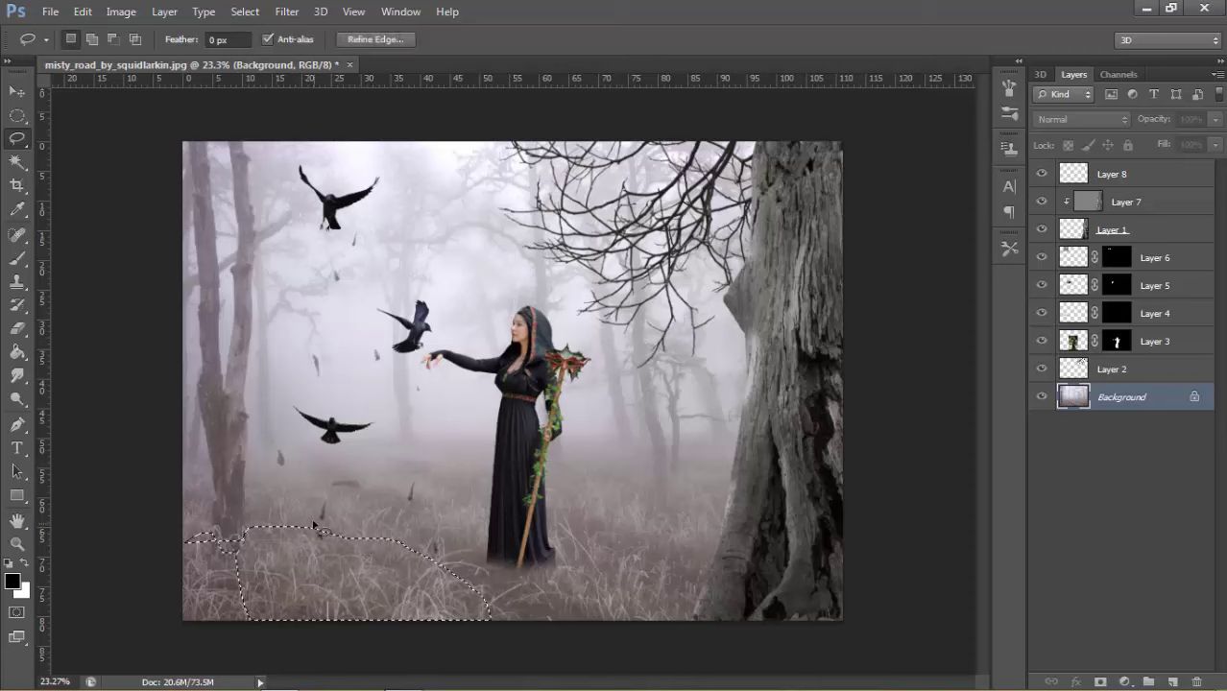
mouse_move(267, 545)
left_mouse_down()
mouse_move(247, 528)
mouse_move(187, 560)
left_mouse_up()
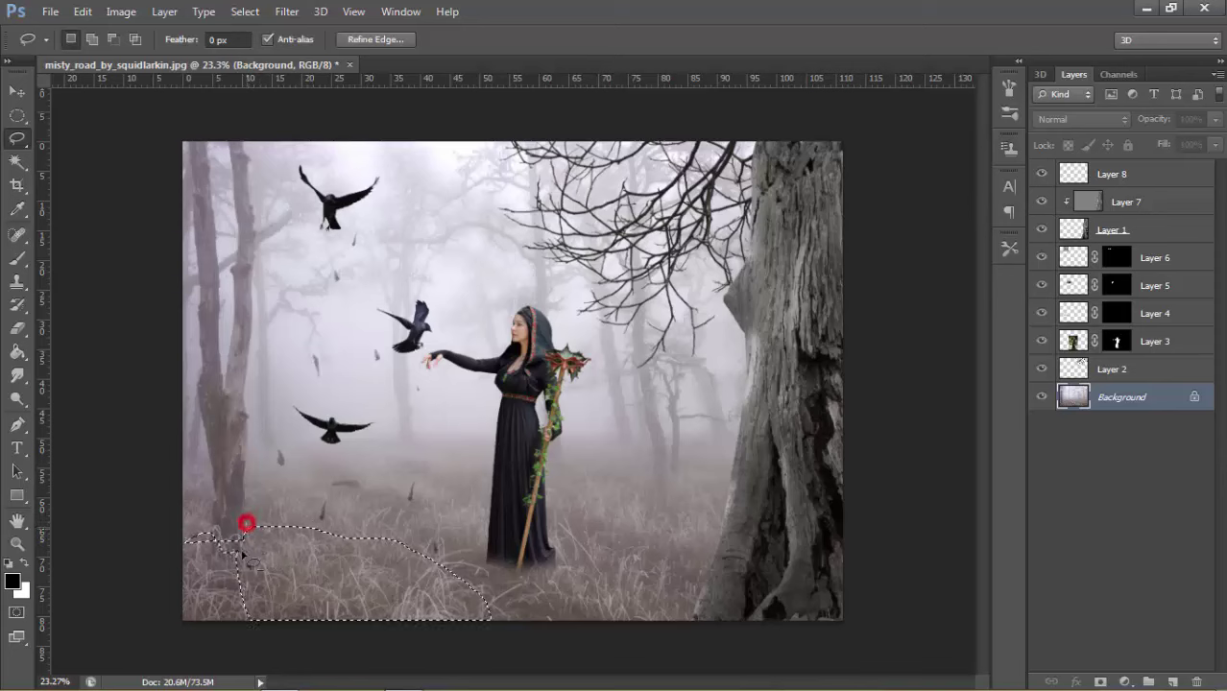
left_click_drag(247, 526, 246, 528)
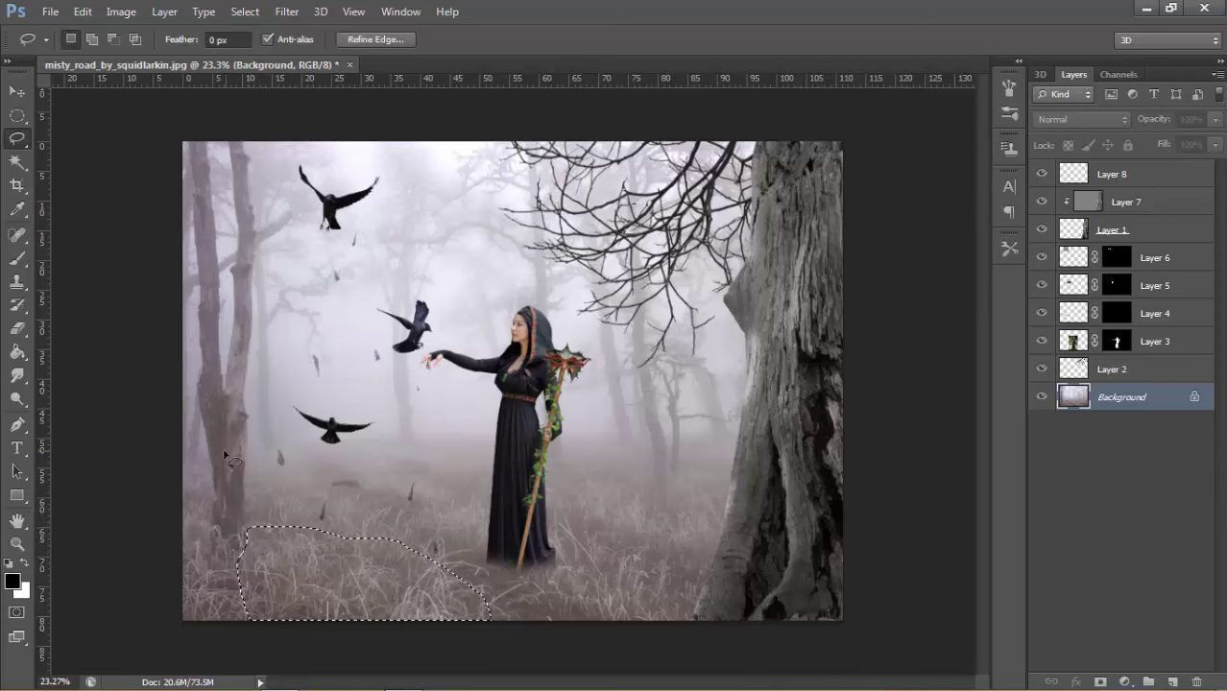
Step: Copy the selected grass and paste it onto a new layer
left_click(82, 12)
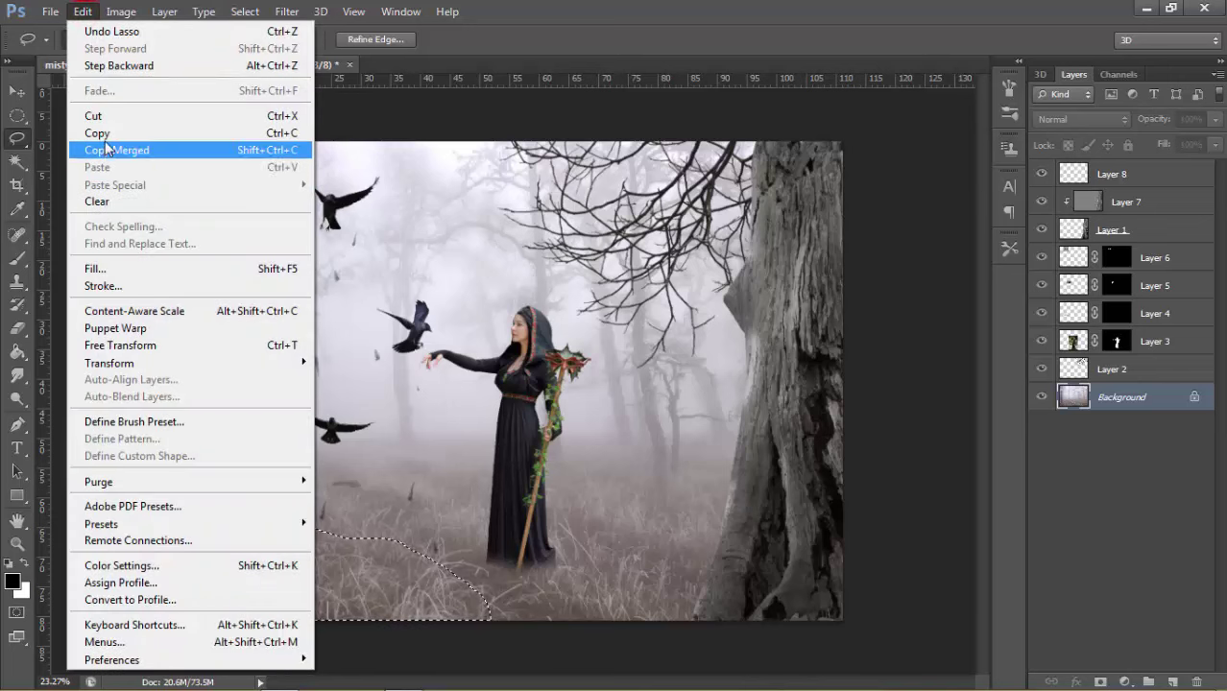
left_click(99, 133)
left_click(83, 12)
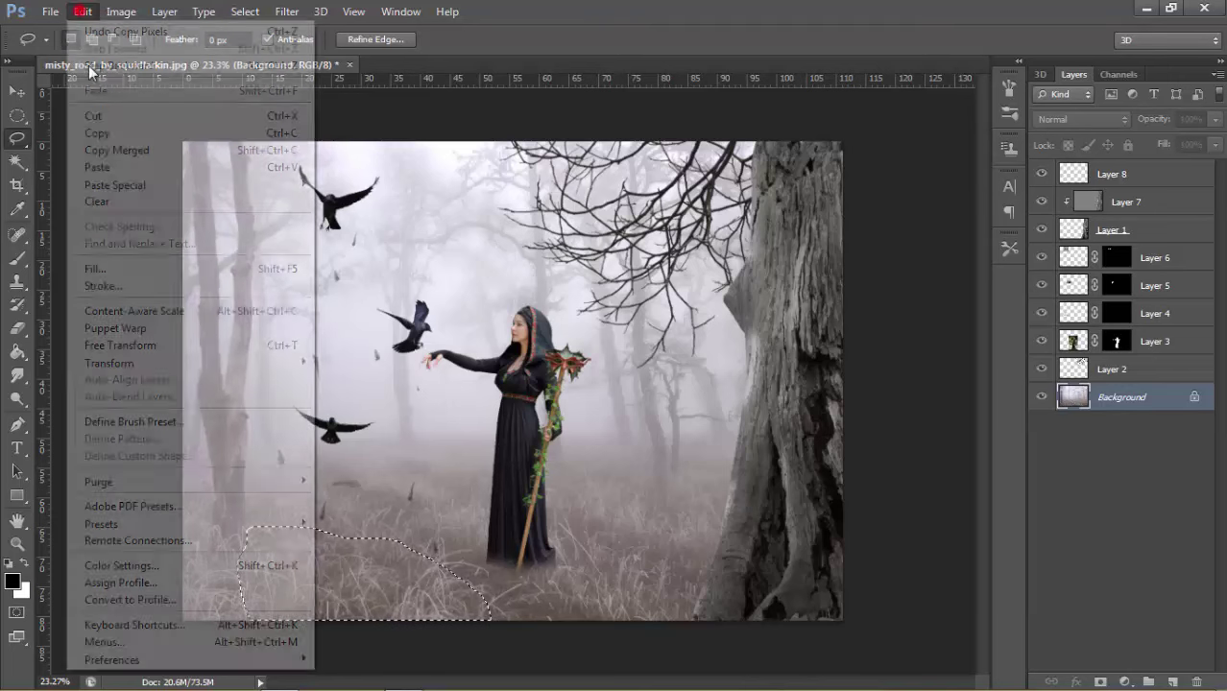
left_click(106, 170)
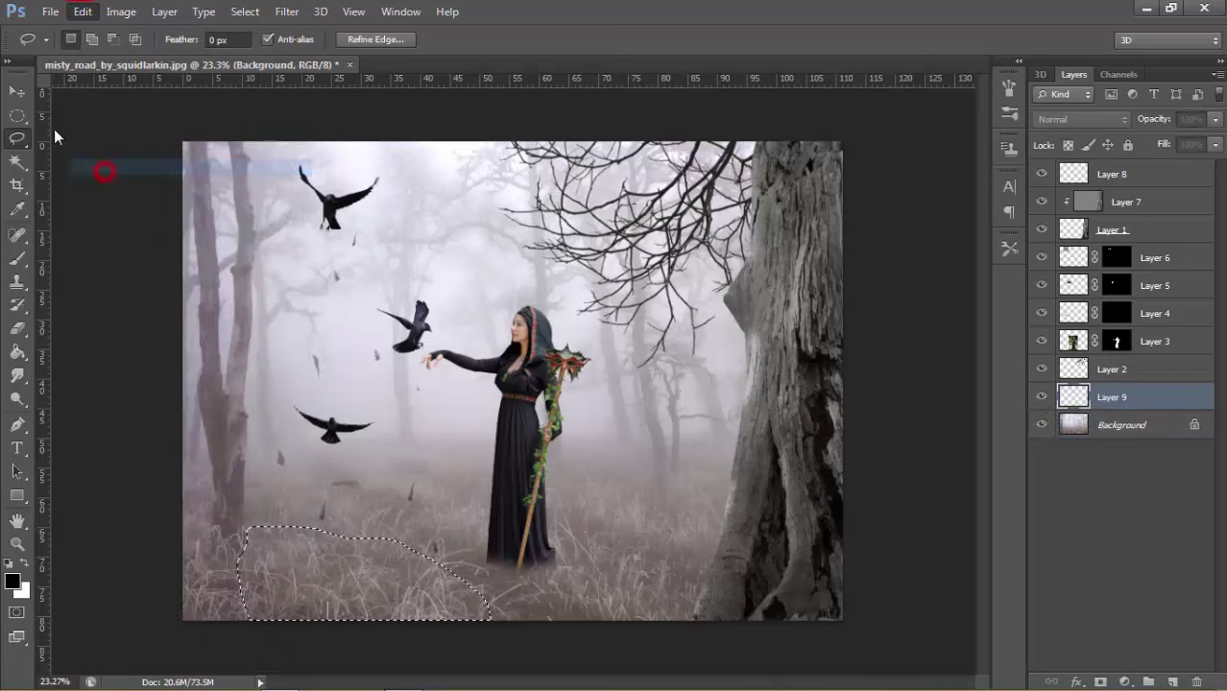
Step: Place the grass over the woman's feet with its layer stacked above the woman's layer
left_click(17, 90)
mouse_move(336, 576)
left_mouse_down()
mouse_move(485, 596)
mouse_move(539, 585)
left_mouse_up()
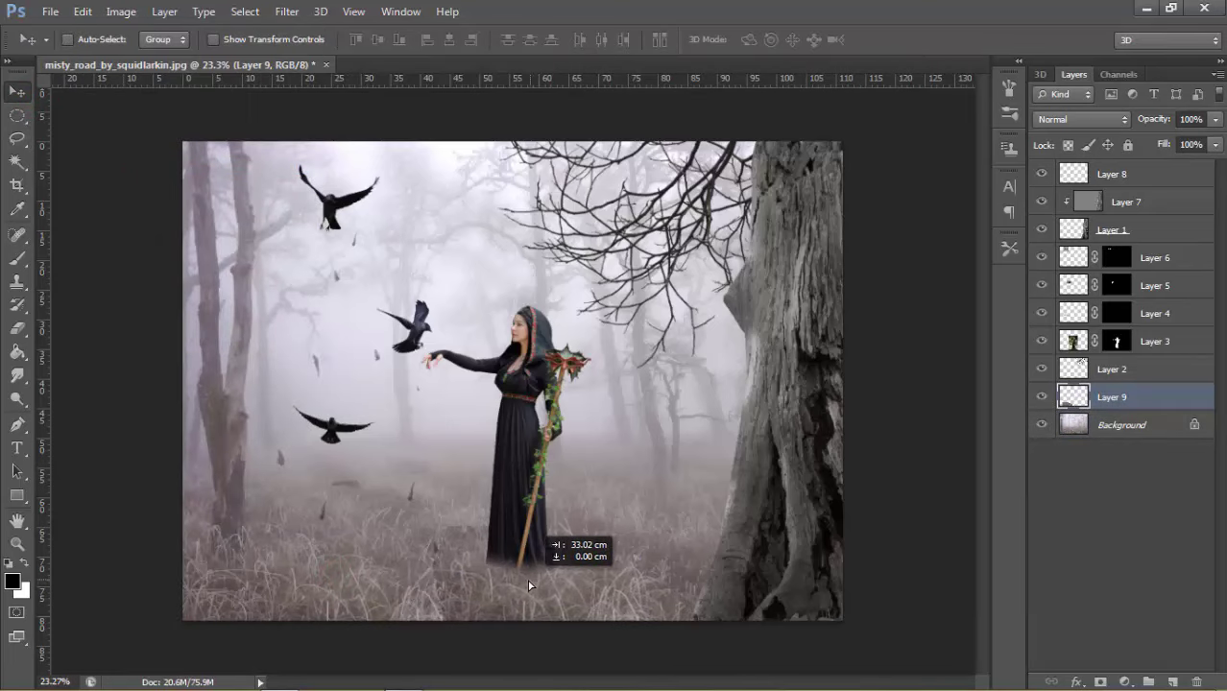
left_click_drag(539, 585, 530, 581)
left_click_drag(1090, 397, 1102, 240)
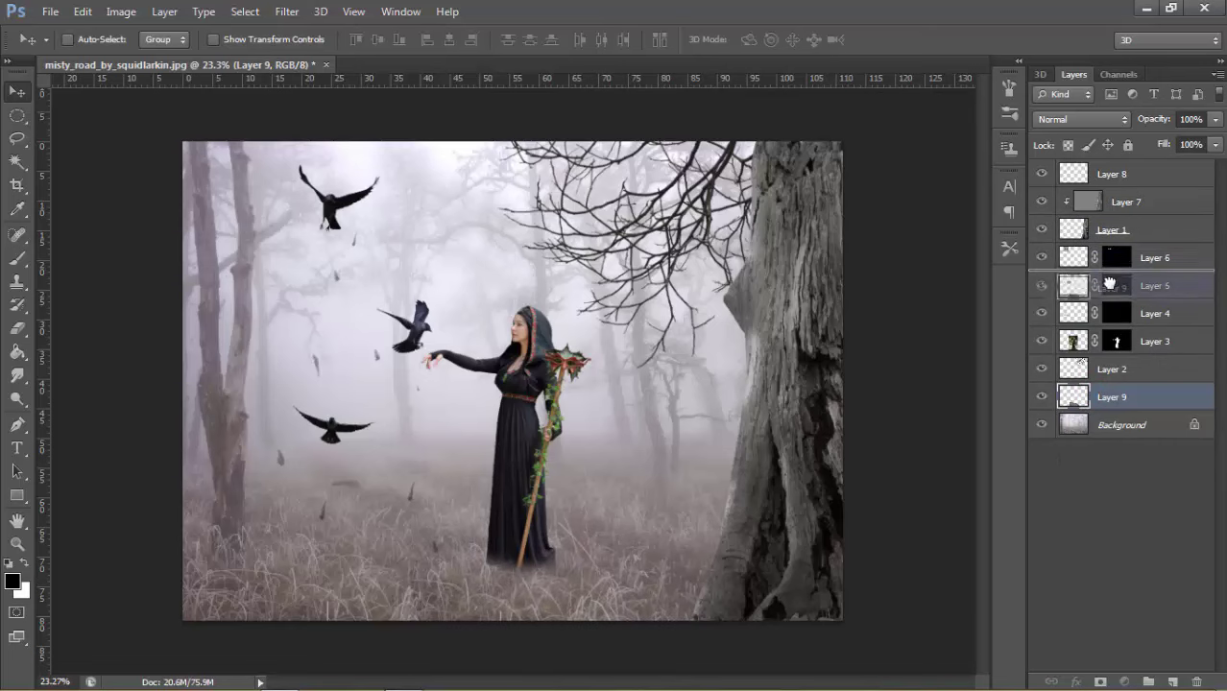
left_click_drag(1102, 241, 1111, 325)
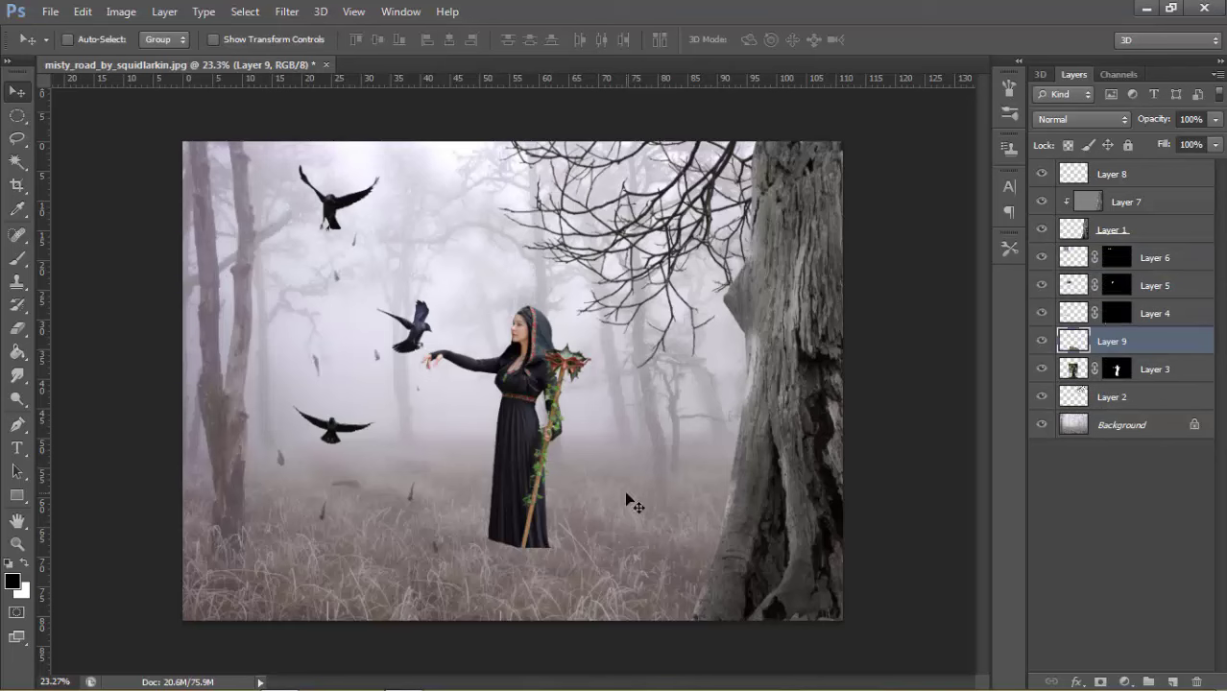
left_click_drag(600, 603, 639, 616)
Step: Erase the grass edges along the dress hem using an 80 px, 19% hardness eraser
left_click(16, 331)
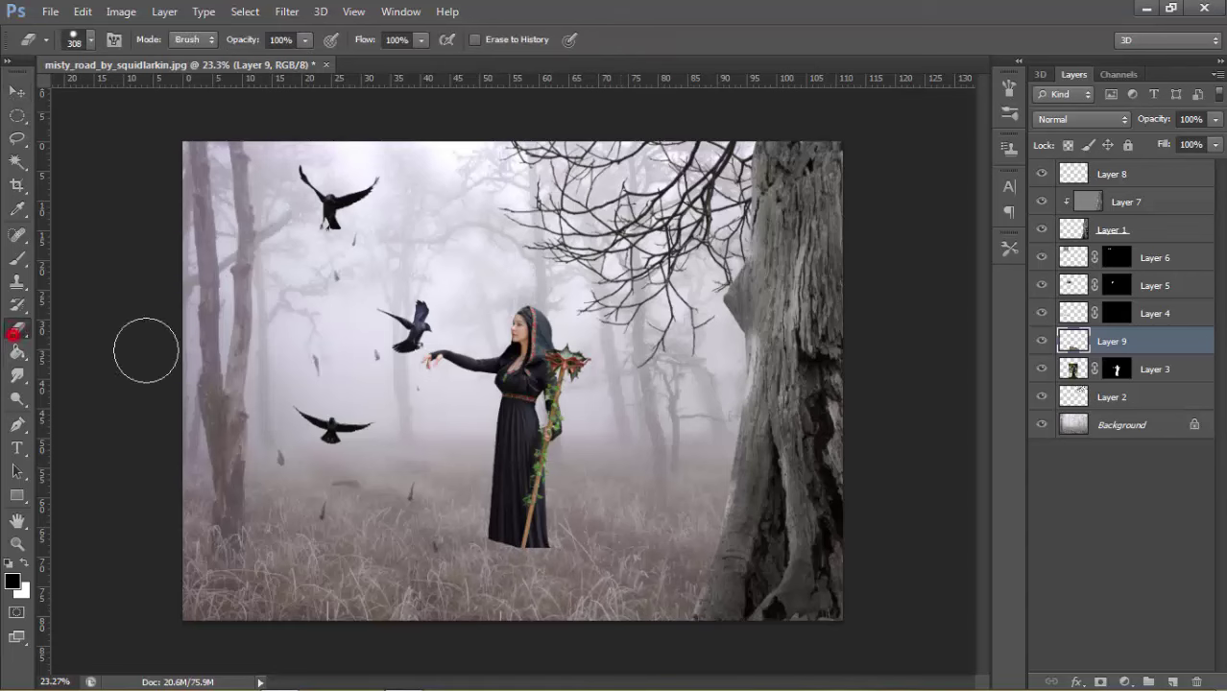
mouse_move(559, 504)
left_mouse_down()
mouse_move(538, 523)
mouse_move(502, 506)
left_mouse_up()
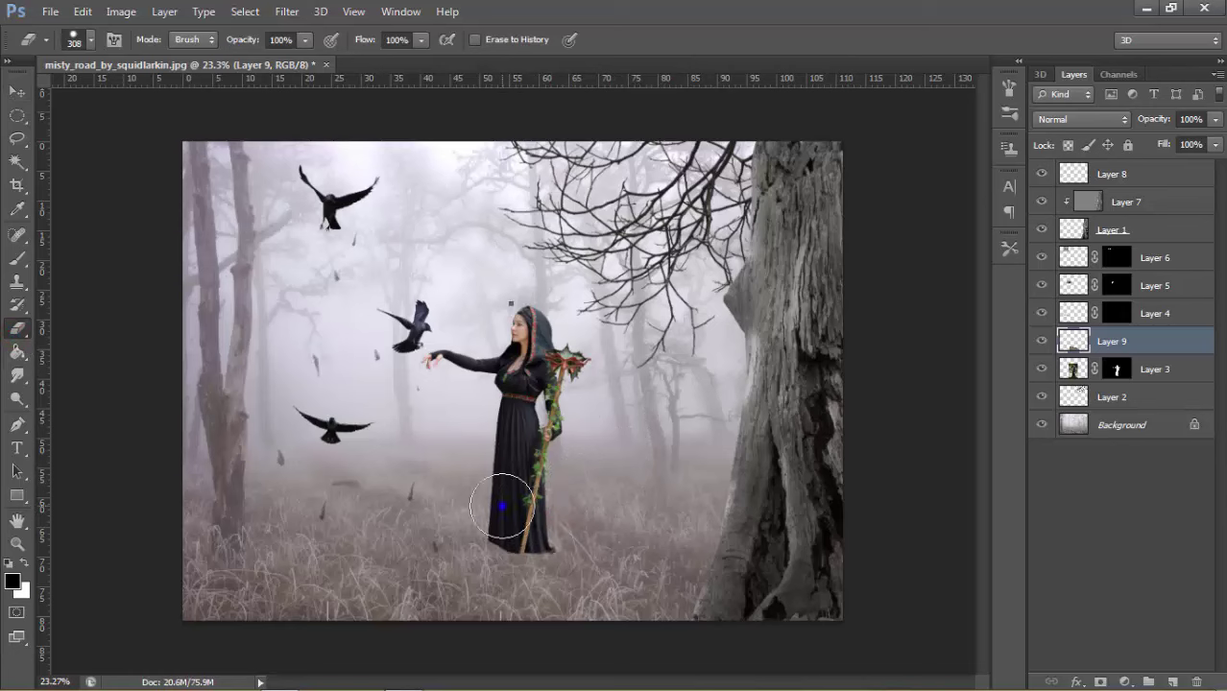
right_click(502, 506)
left_click(593, 348)
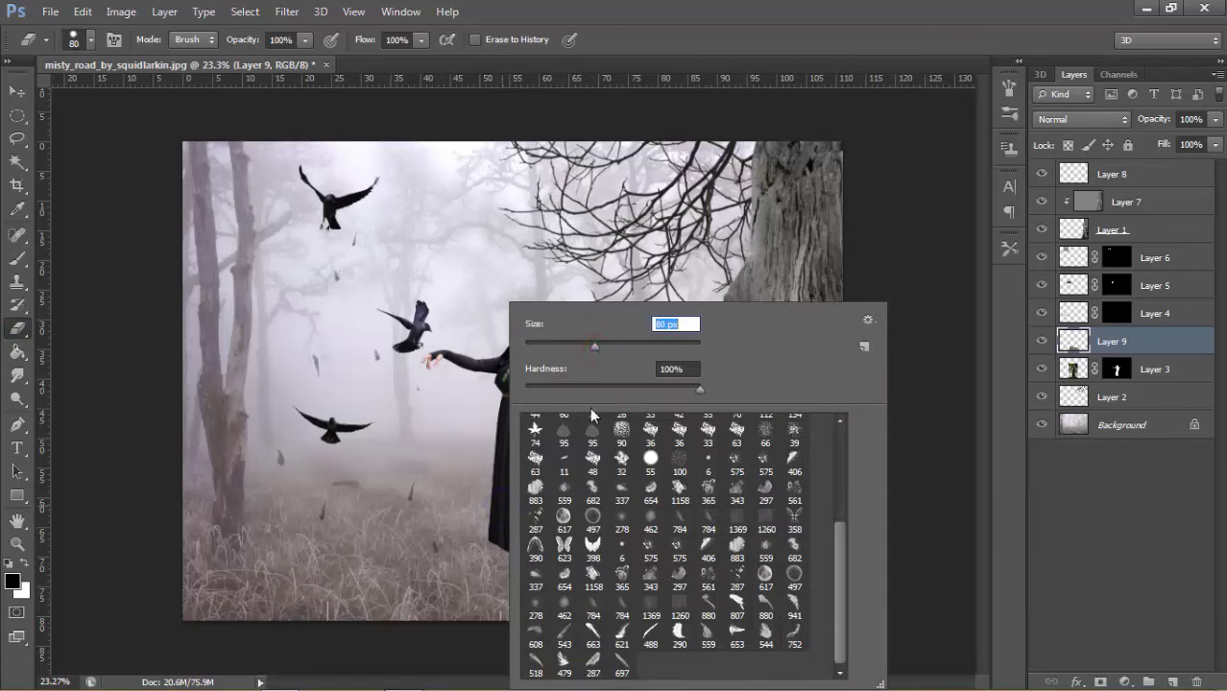
left_click_drag(570, 389, 548, 391)
left_click(490, 536)
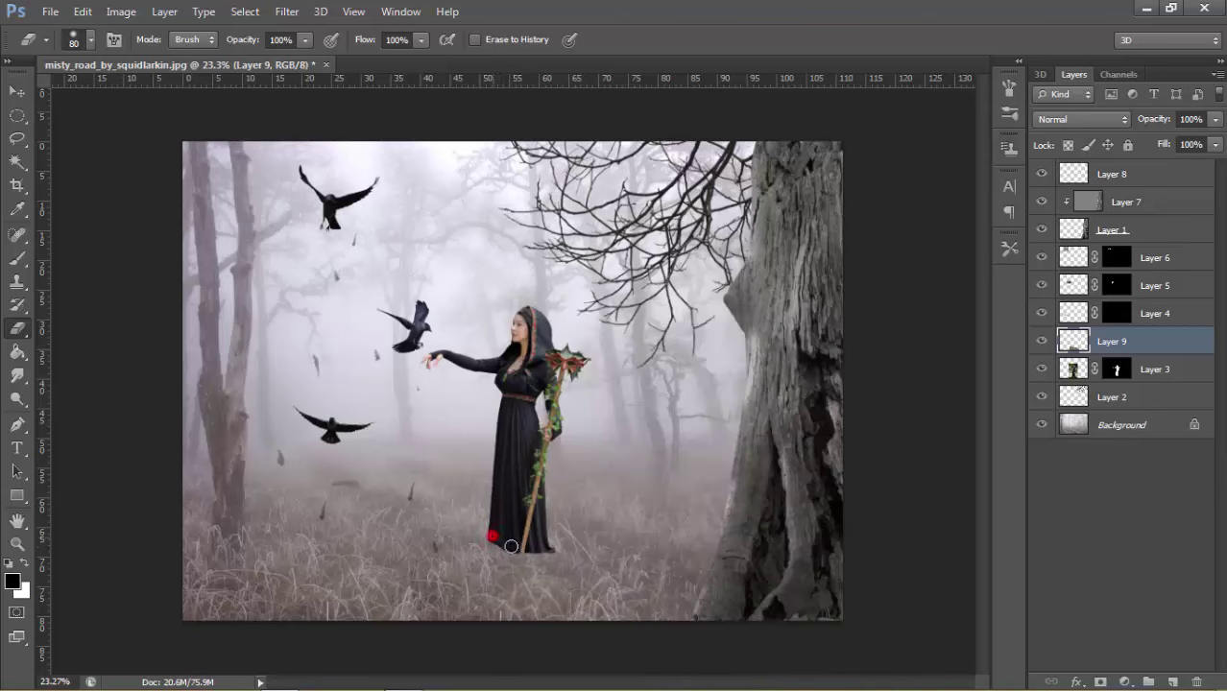
left_click_drag(515, 544, 510, 559)
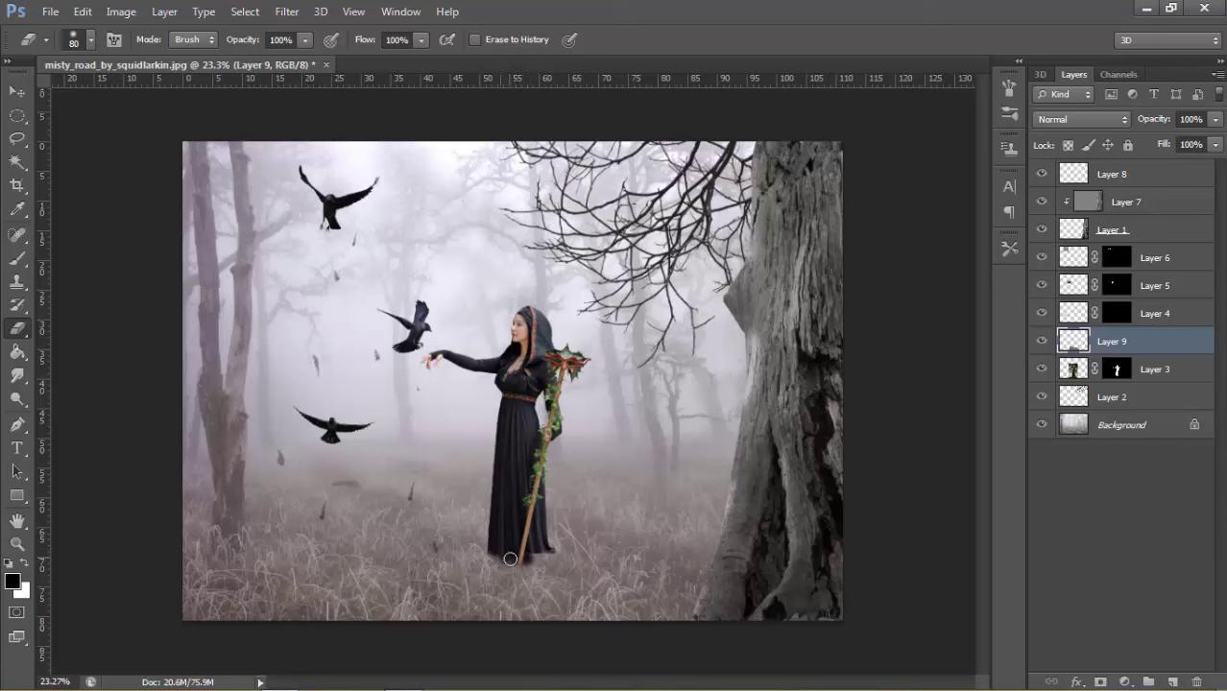
mouse_move(514, 562)
left_mouse_down()
mouse_move(558, 548)
mouse_move(530, 574)
left_mouse_up()
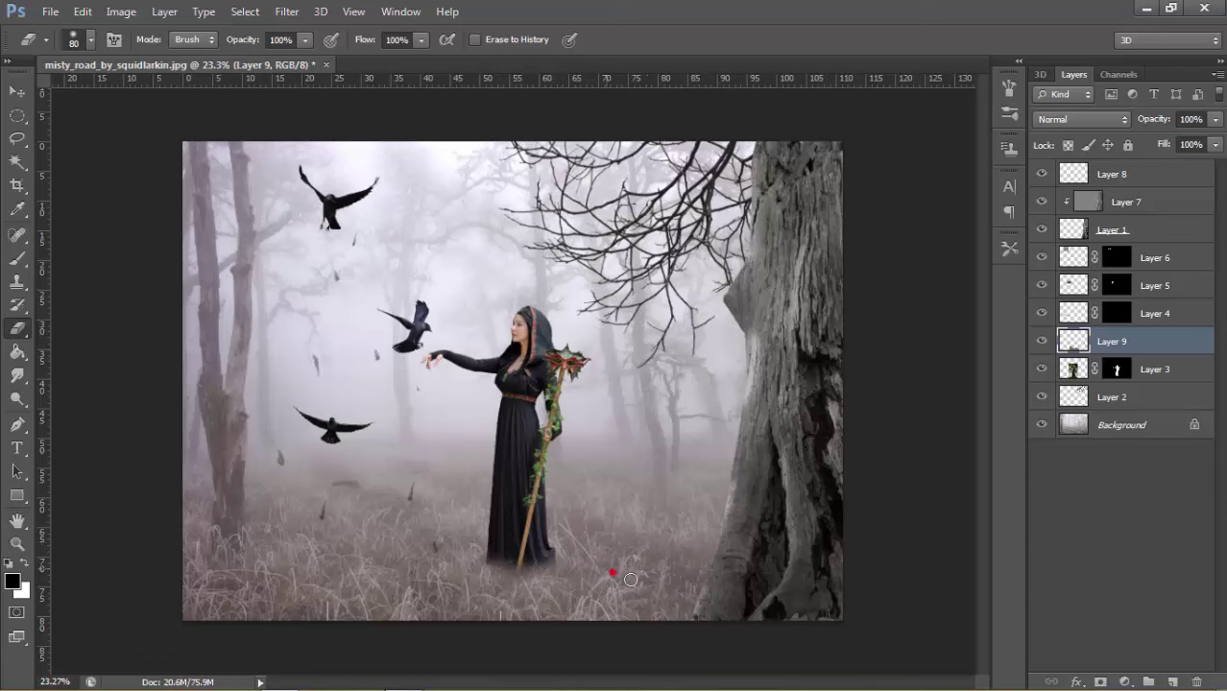
mouse_move(630, 579)
left_mouse_down()
mouse_move(658, 585)
mouse_move(645, 611)
left_mouse_up()
left_click(17, 92)
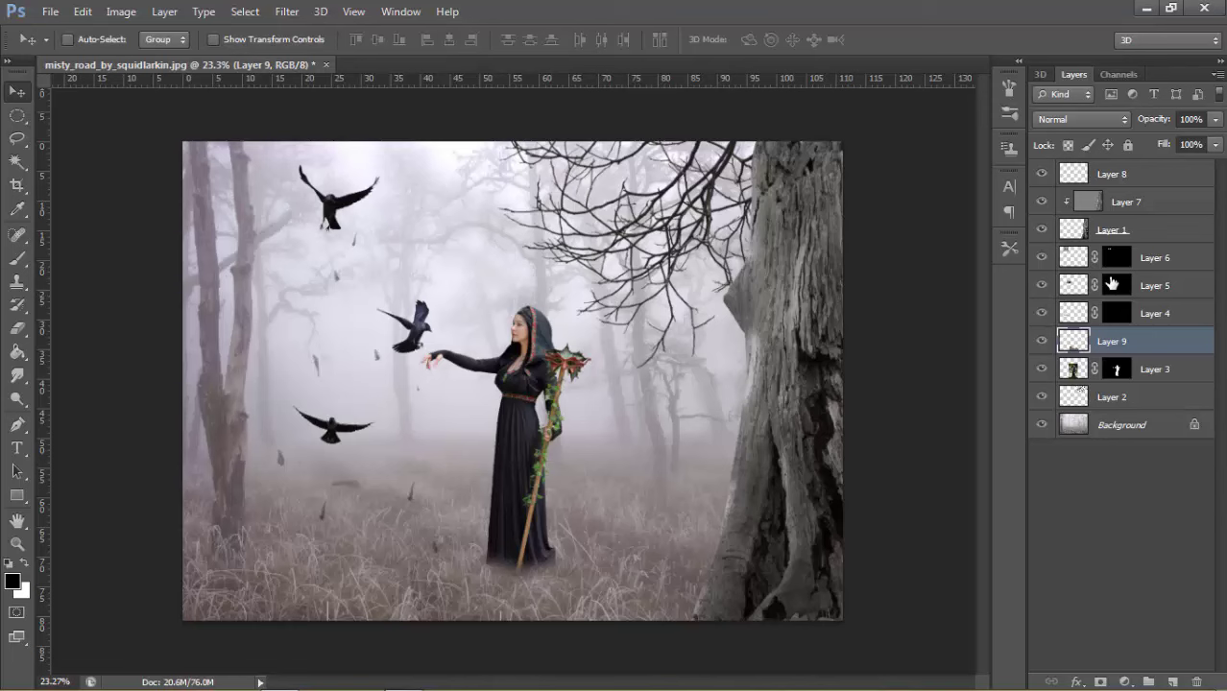
Step: Add a Violet, Orange gradient fill layer above Layer 8
left_click(1179, 175)
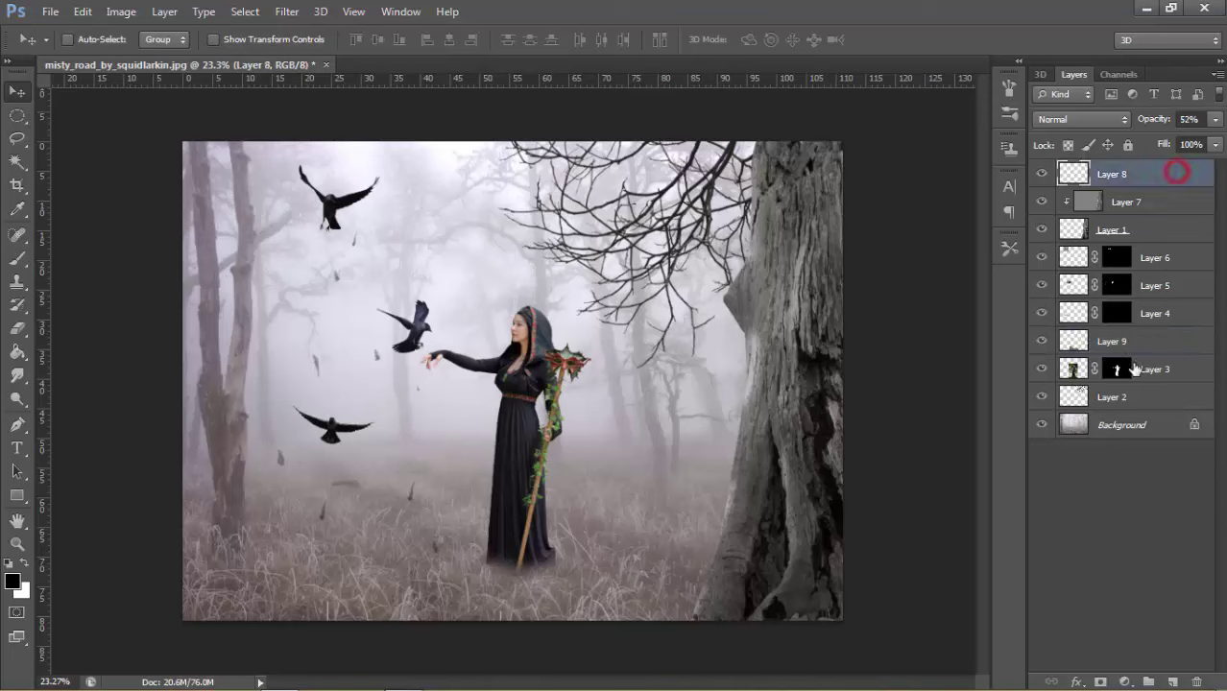
left_click(1172, 678)
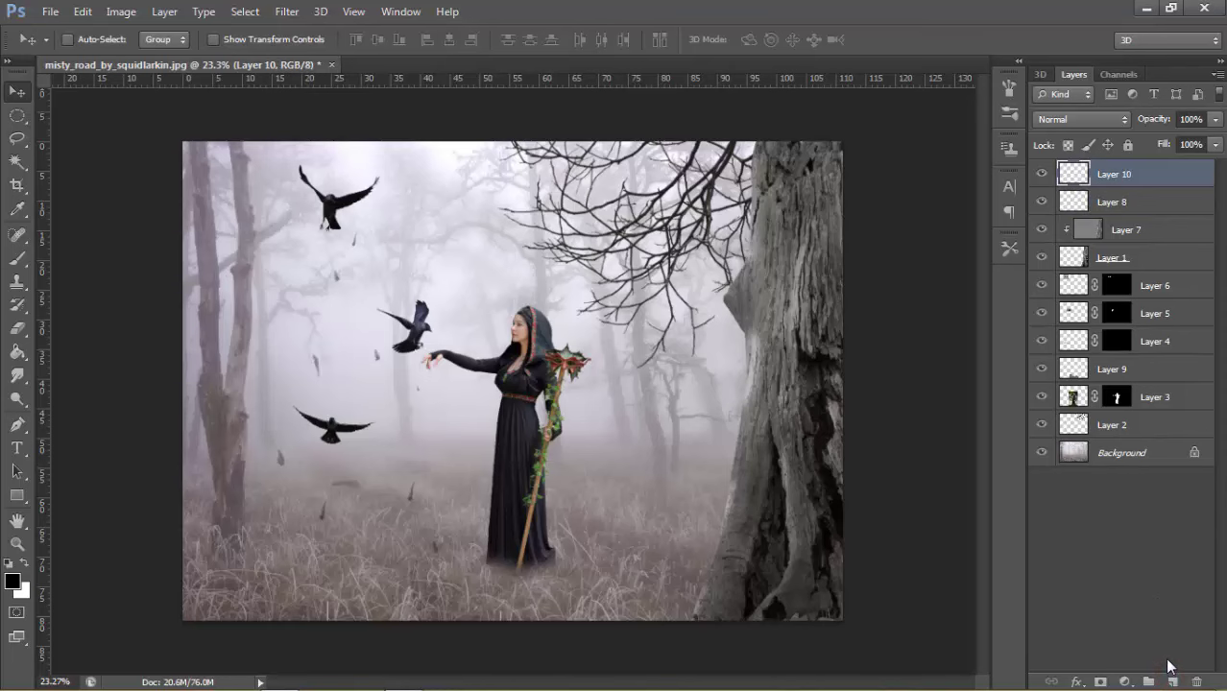
left_click(1124, 681)
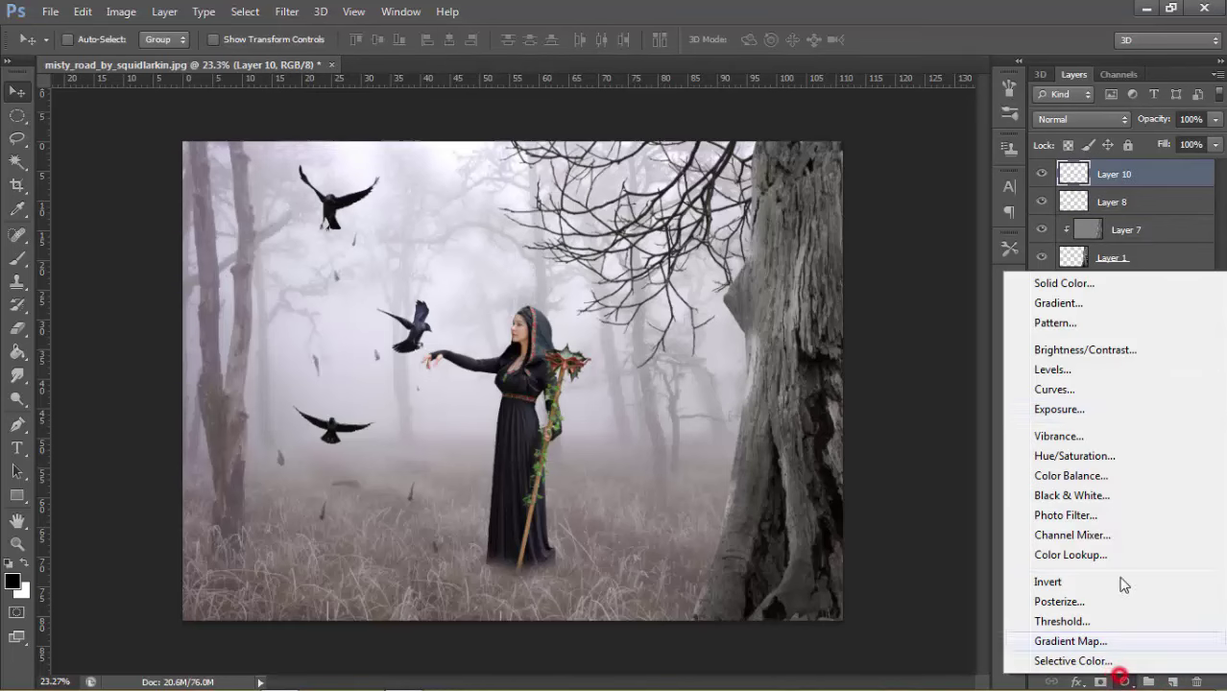
left_click(1079, 305)
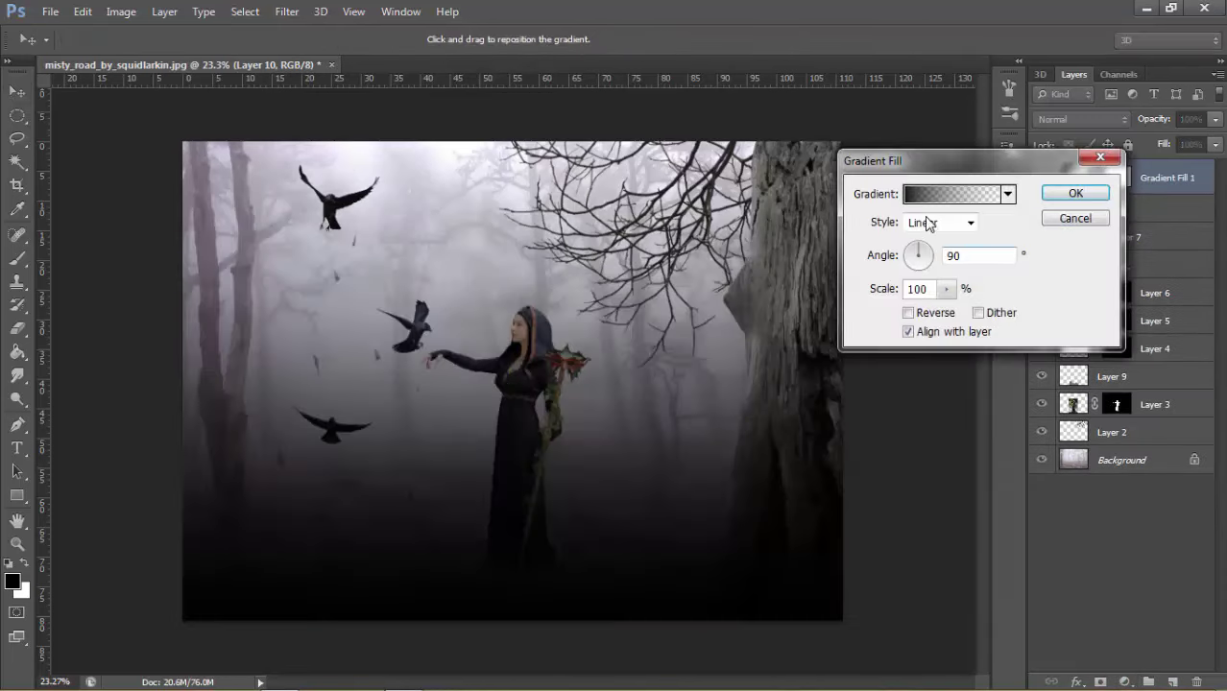
left_click(931, 199)
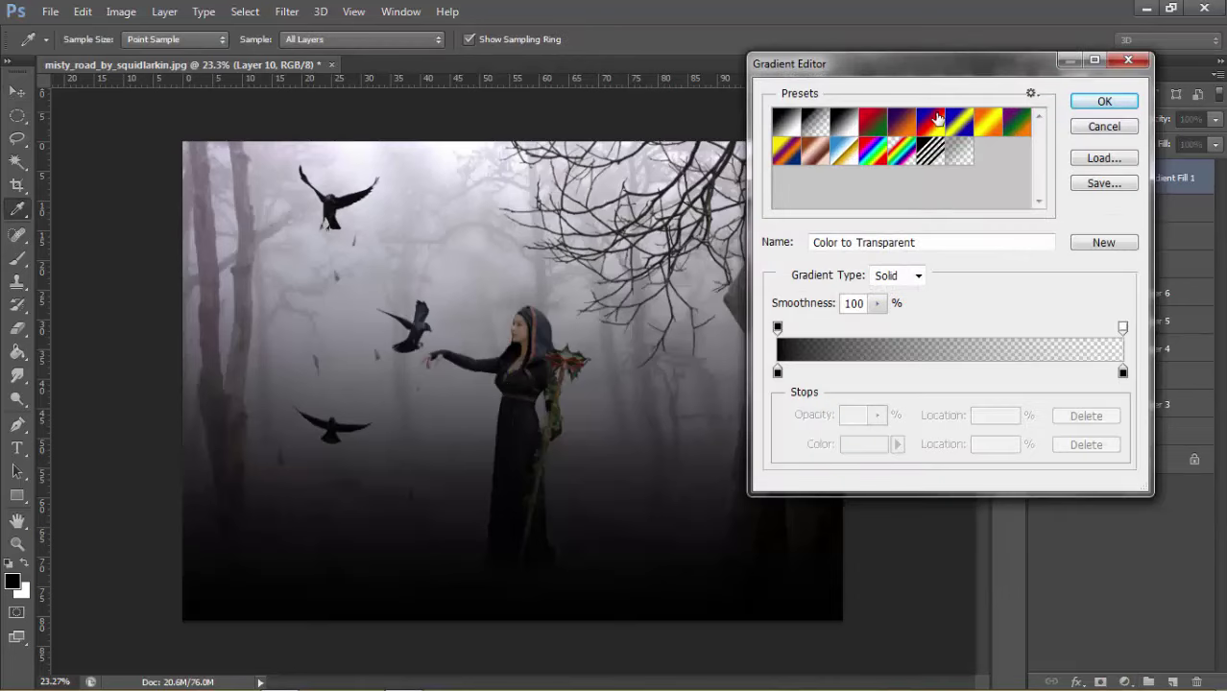
left_click(931, 121)
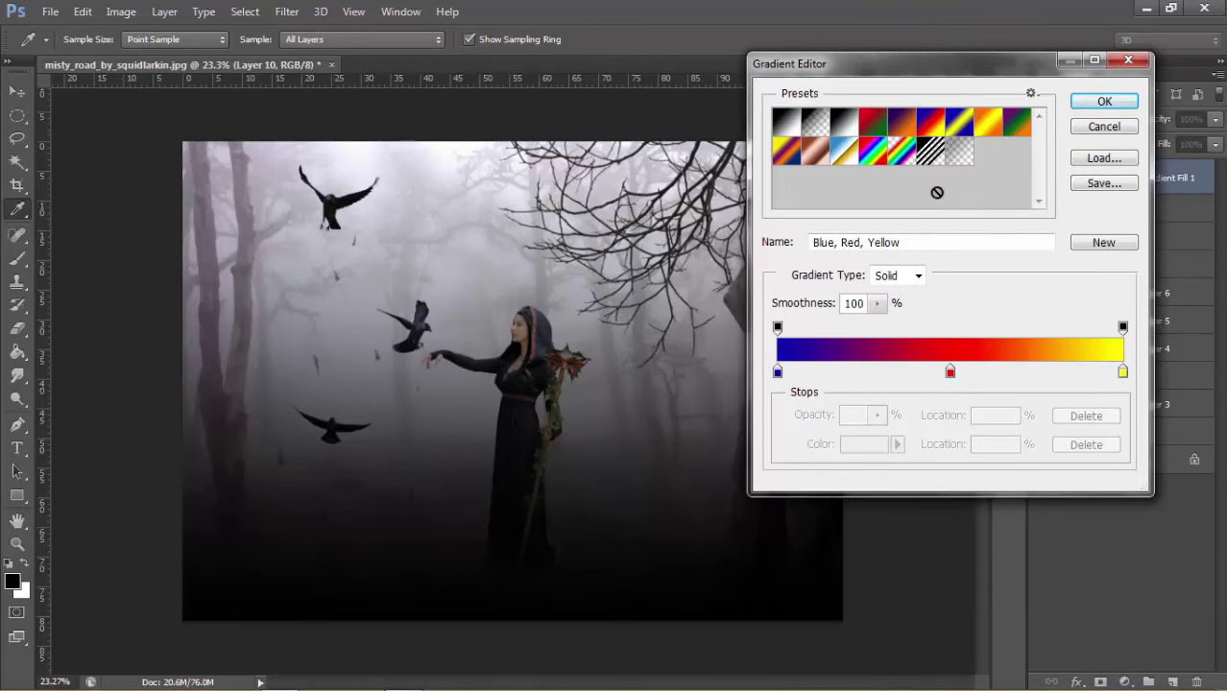
left_click(902, 122)
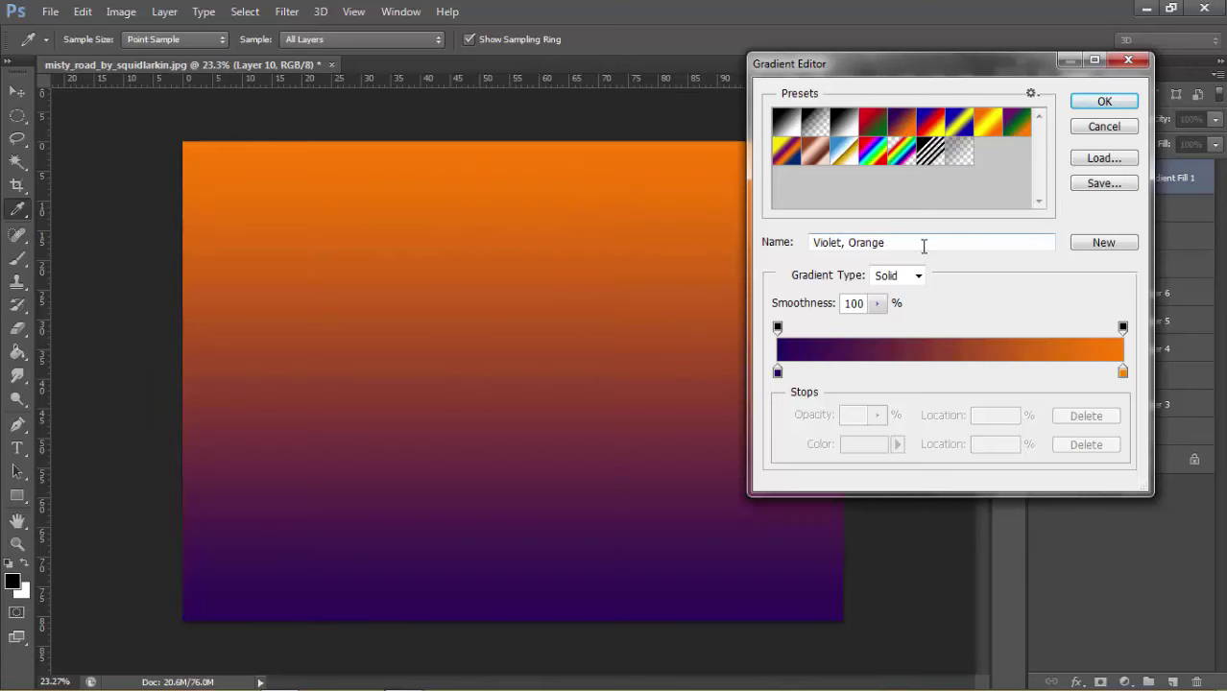
left_click(1106, 104)
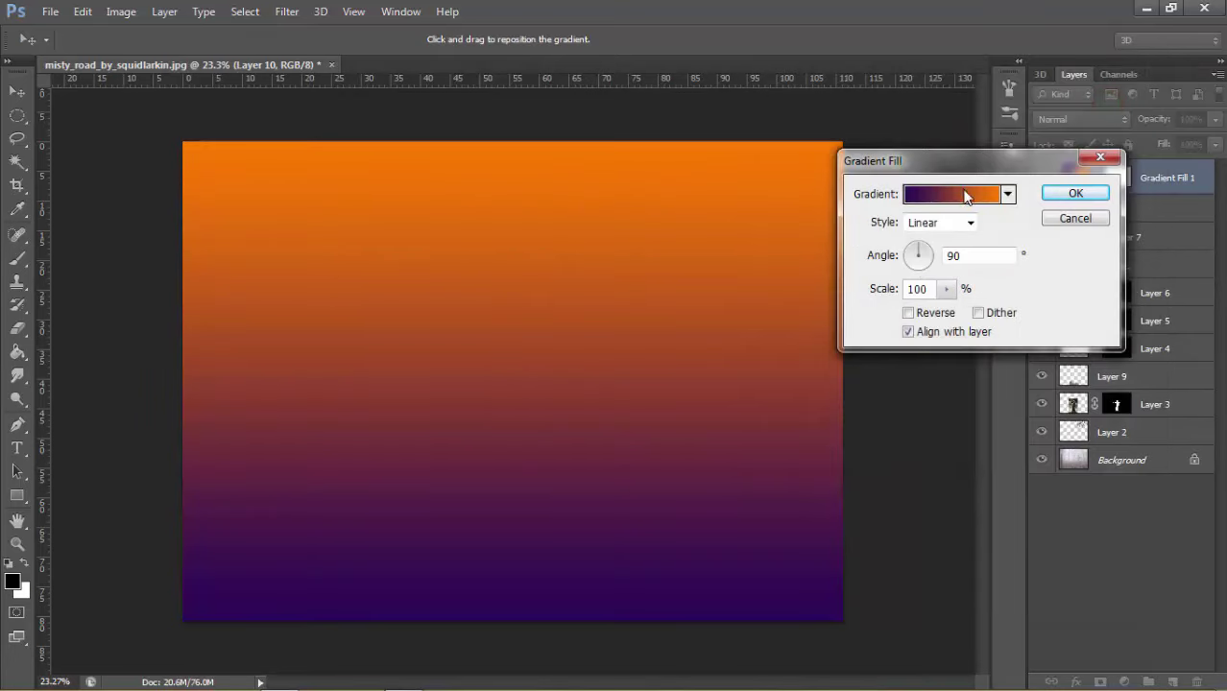
Step: Make the gradient radial, reversed, at 80% scale, with the glow placed upper-left
left_click(937, 222)
left_click(921, 255)
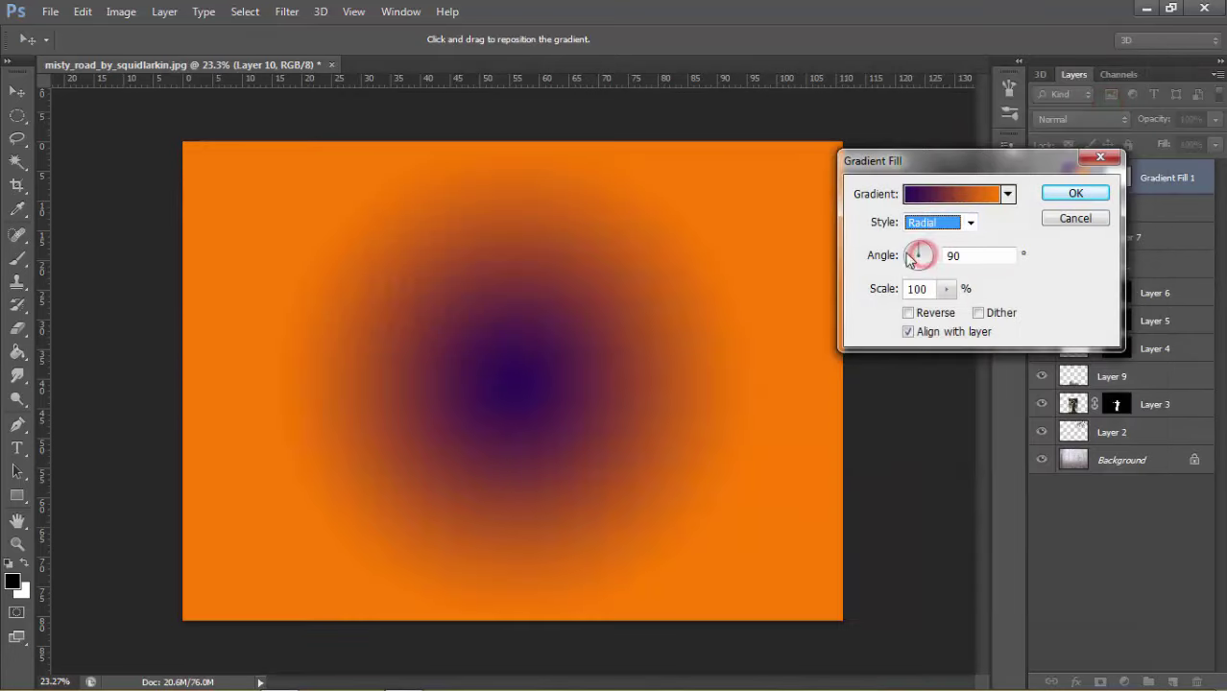
left_click(909, 314)
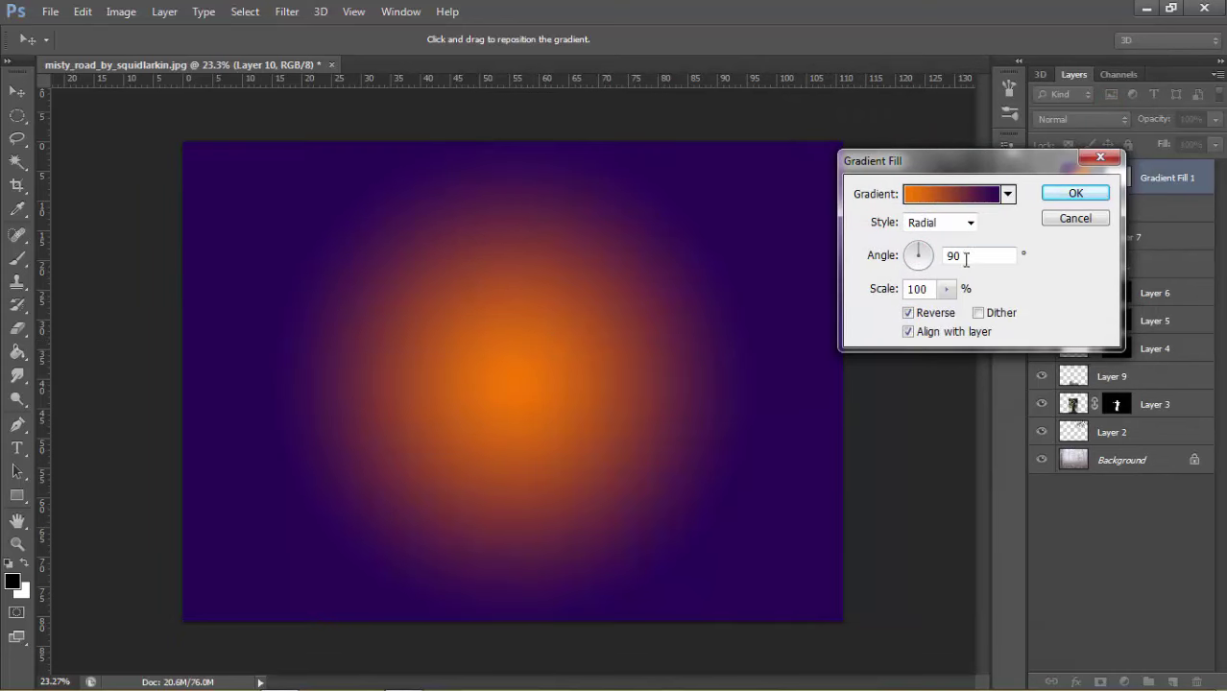
left_click(947, 292)
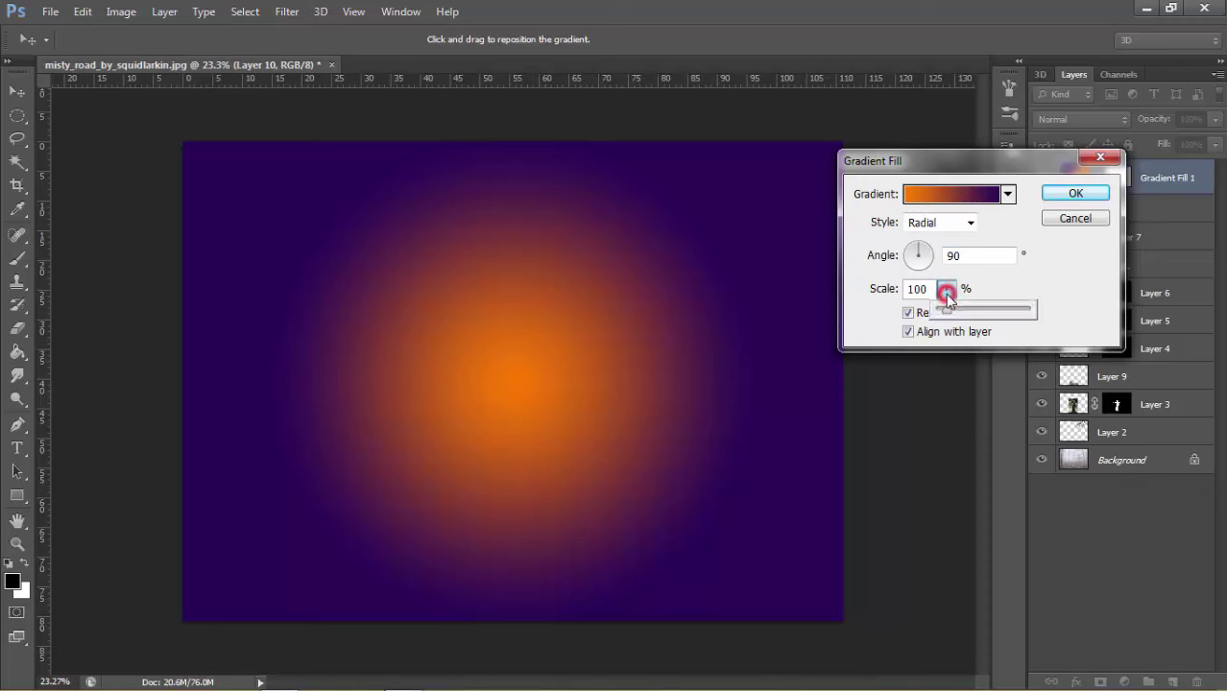
left_click_drag(940, 310, 945, 310)
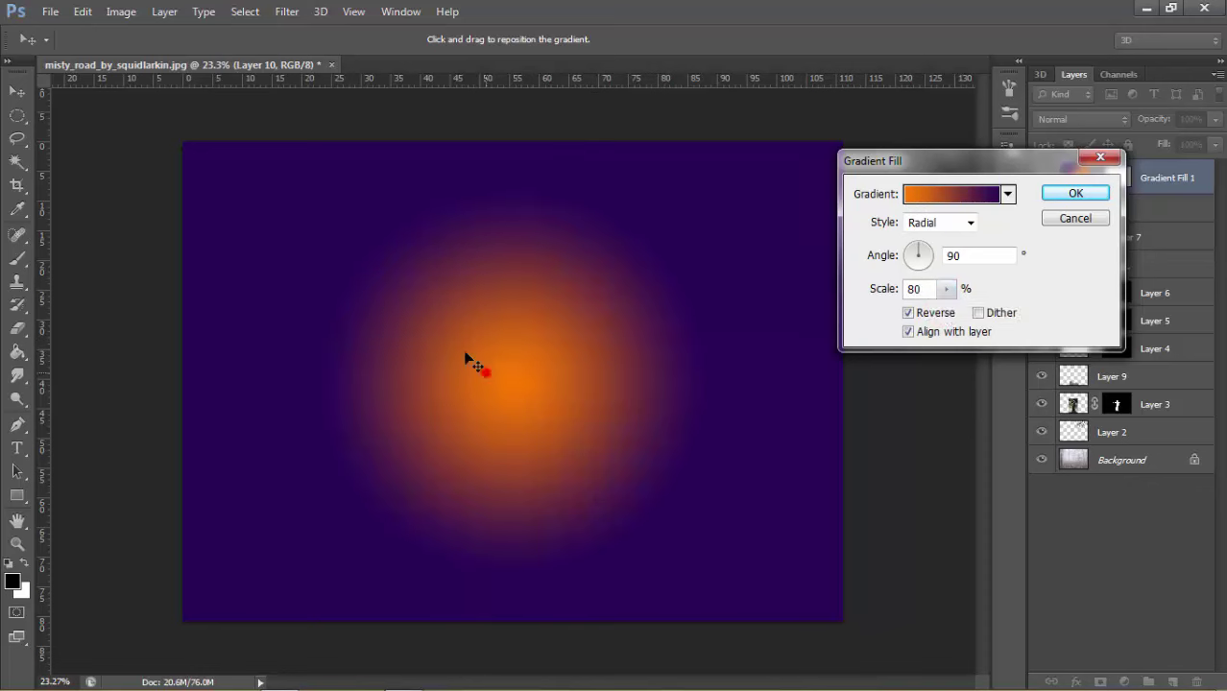
left_click_drag(472, 356, 374, 219)
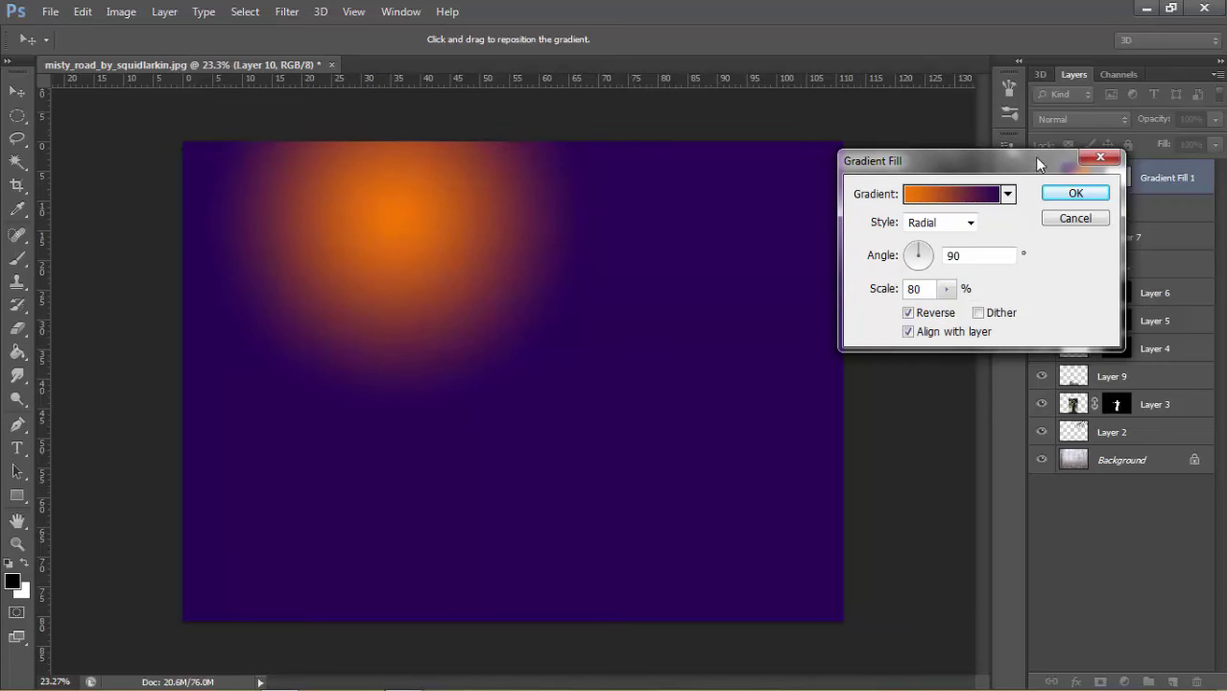
left_click(1075, 193)
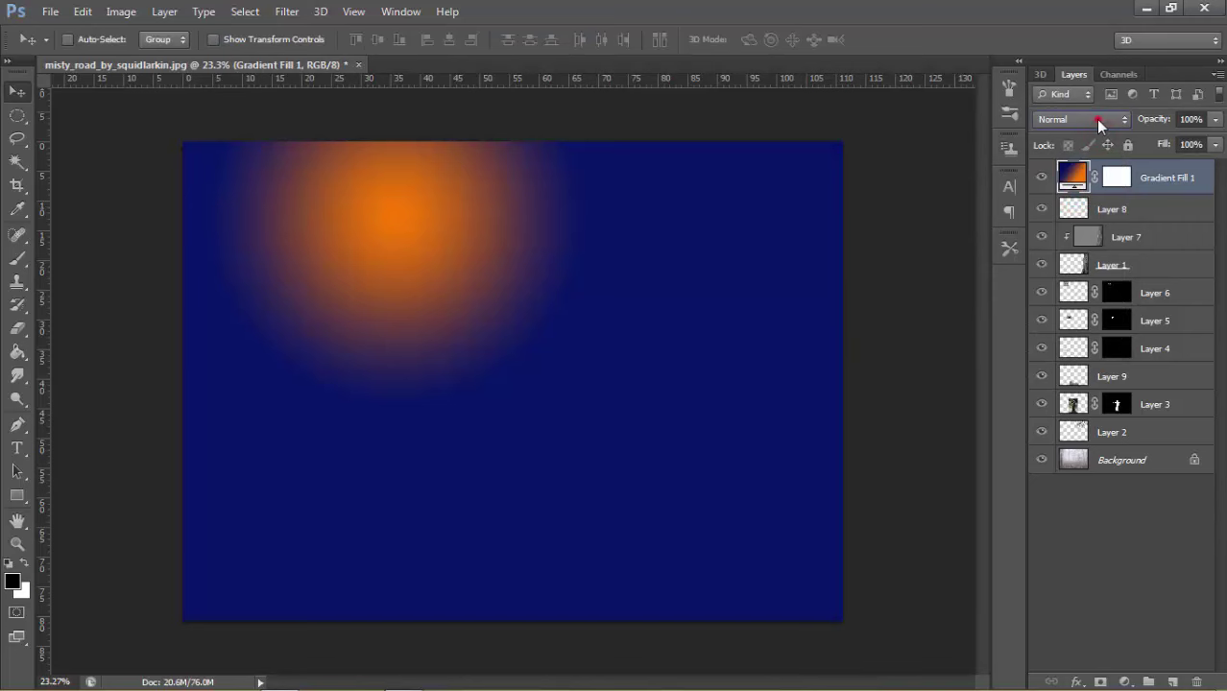
Step: Set the Gradient Fill layer's blend mode to Soft Light
left_click(1096, 119)
left_click(1068, 371)
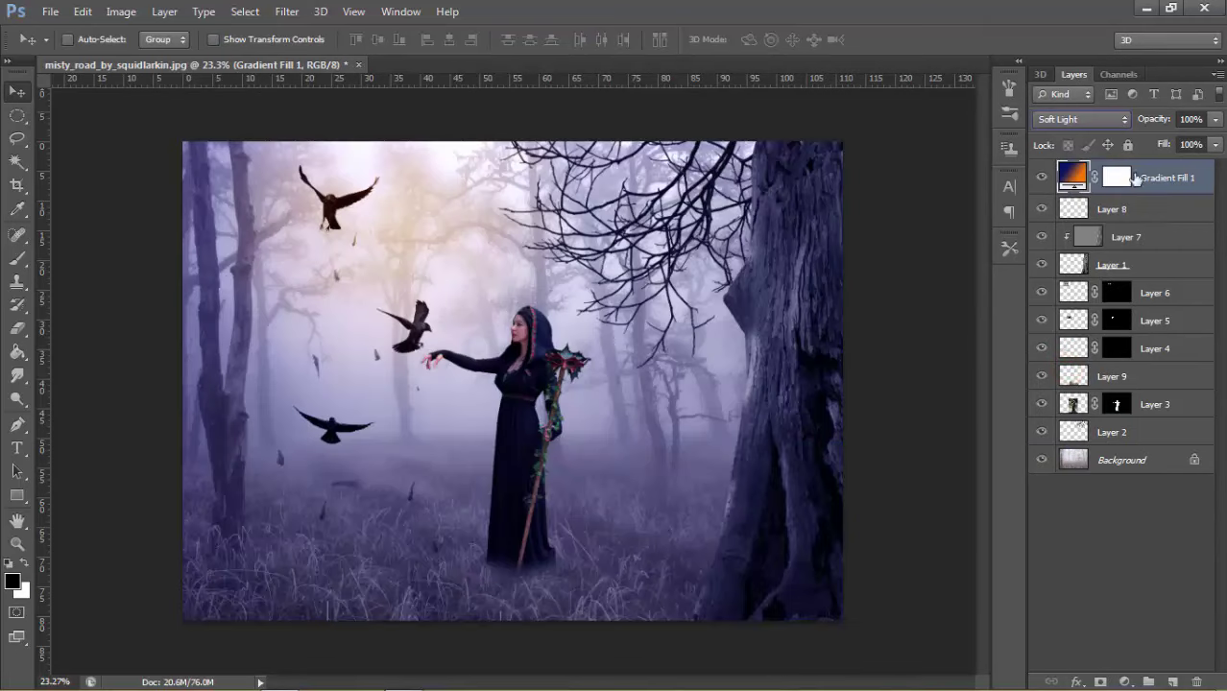
left_click(1160, 121)
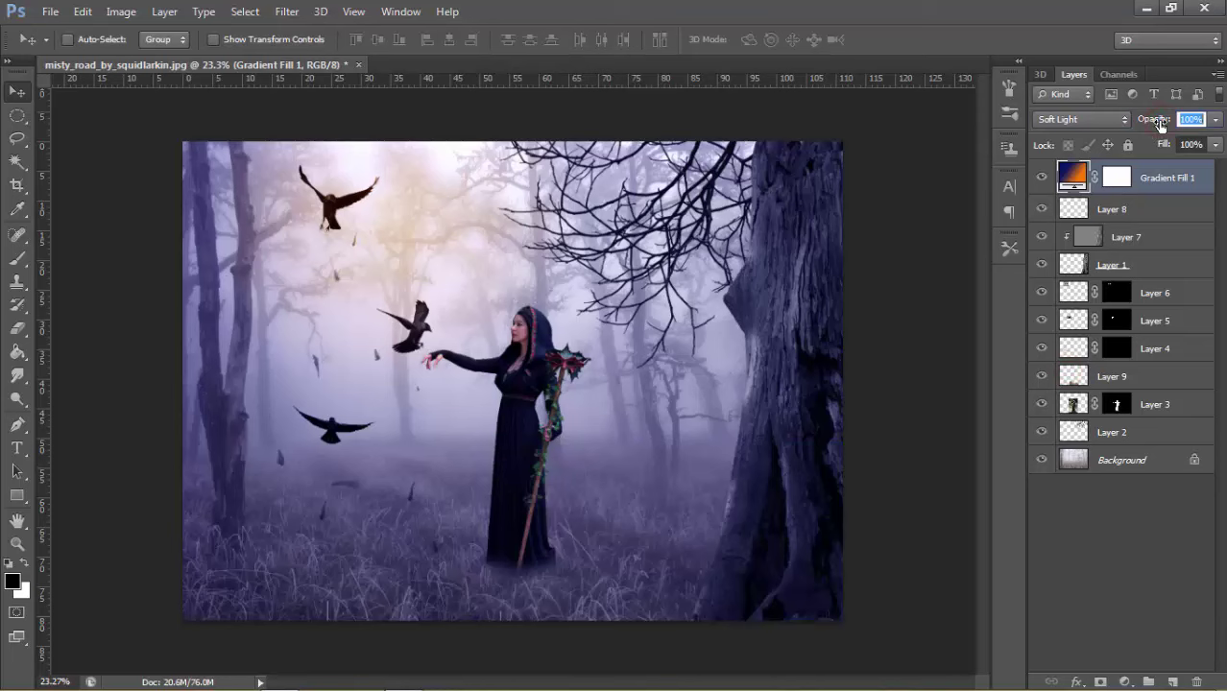
left_click(396, 213)
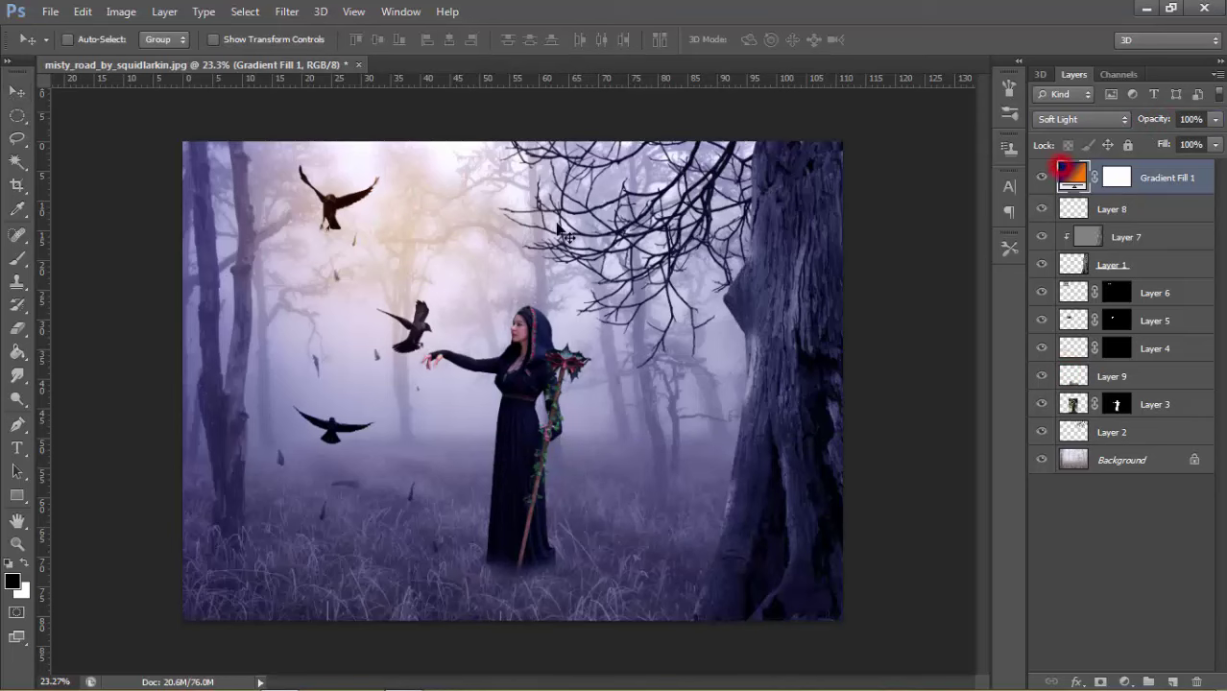
Step: Raise the gradient fill's scale to 110%
double_click(1066, 172)
mouse_move(406, 220)
left_mouse_down()
mouse_move(381, 203)
mouse_move(381, 171)
left_mouse_up()
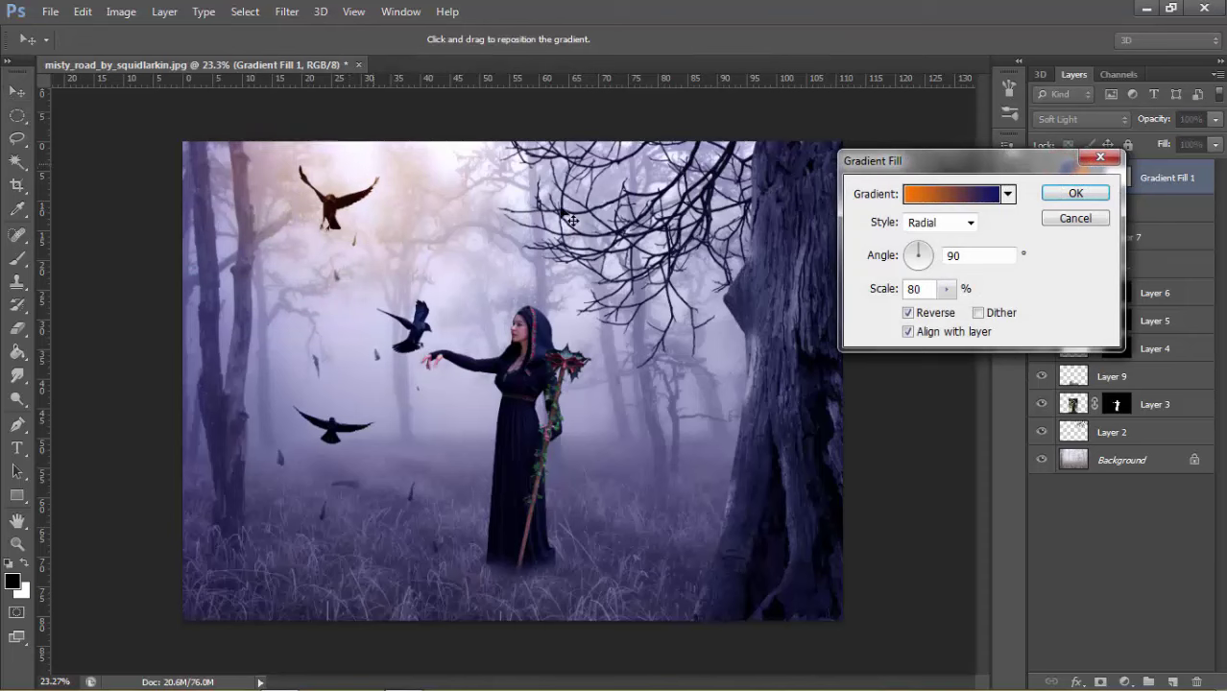
left_click(947, 288)
left_click_drag(952, 317, 951, 318)
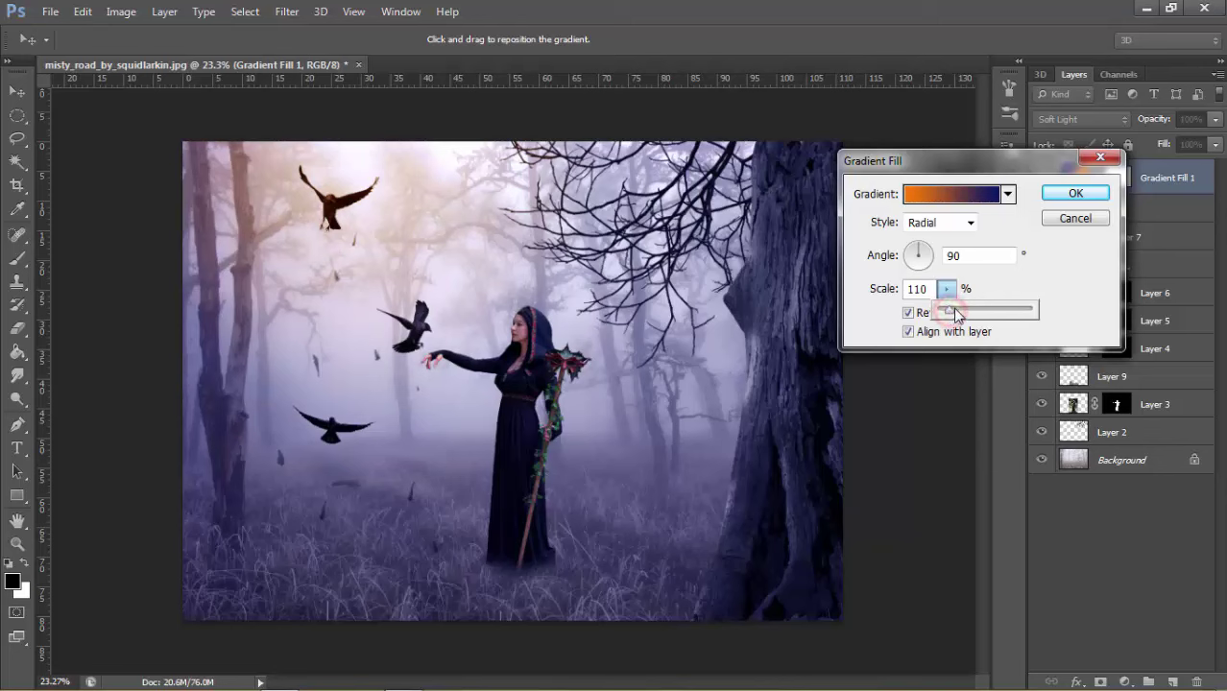
left_click(1077, 195)
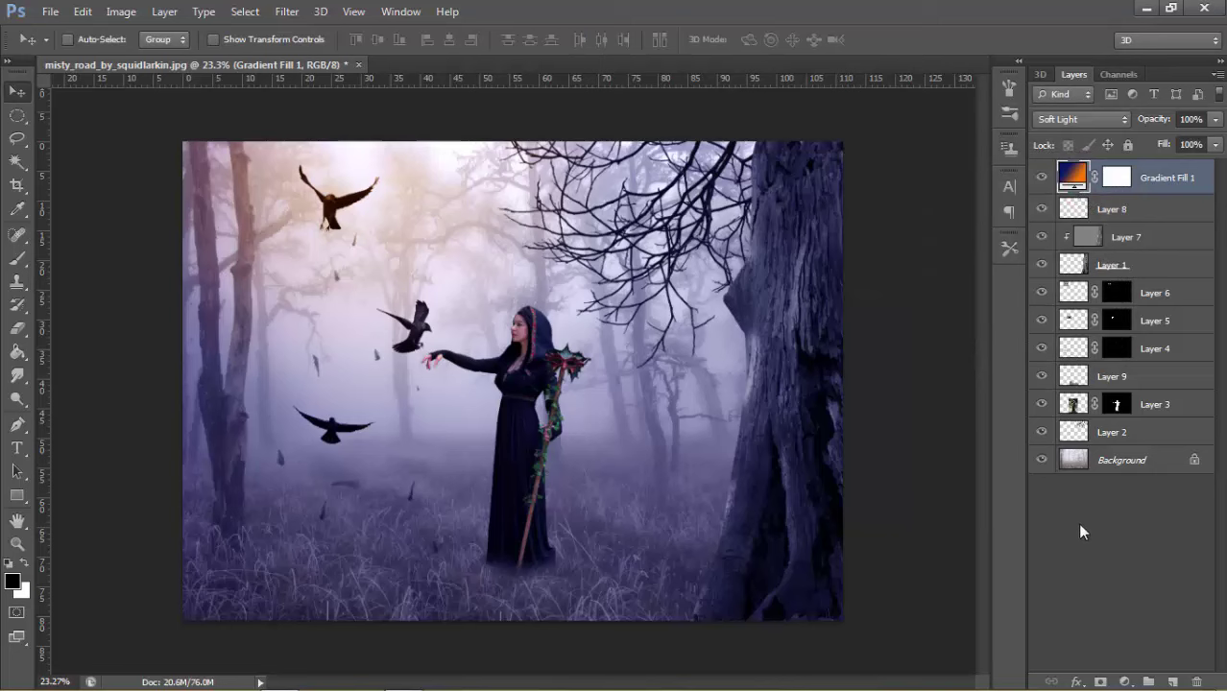
Step: Add a new layer and set the foreground colour to bright orange
left_click(1173, 680)
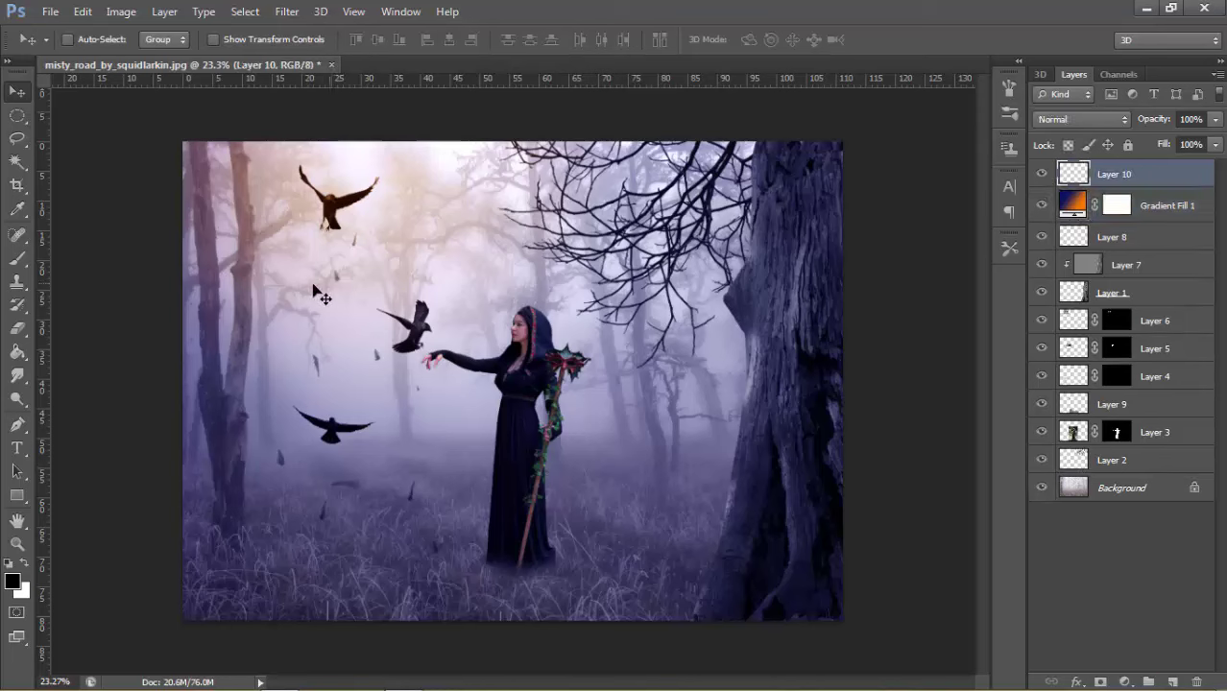
left_click(12, 581)
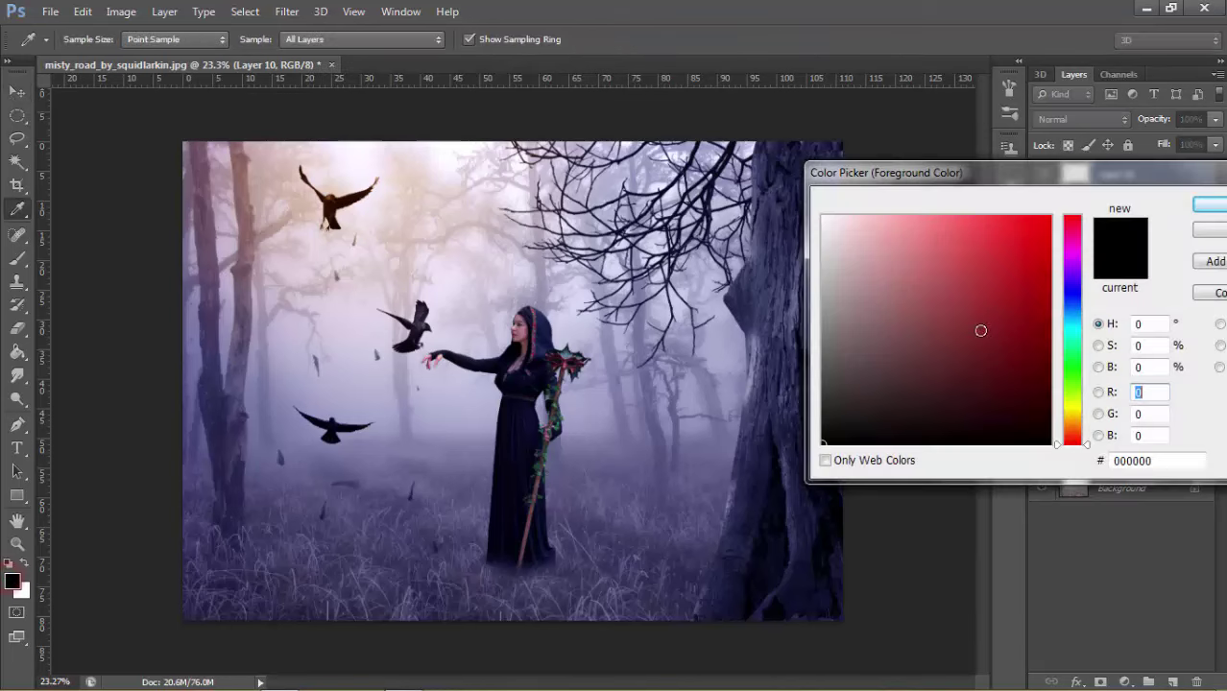
left_click_drag(1071, 431, 1069, 422)
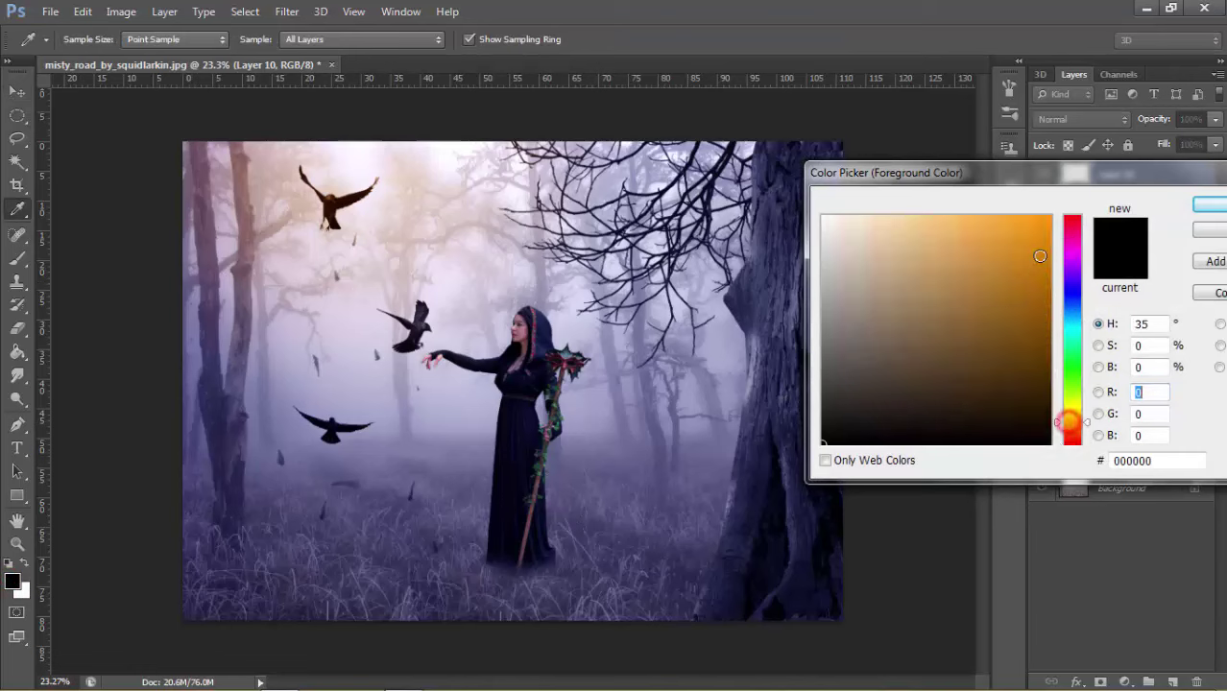
left_click(1050, 217)
left_click(1210, 204)
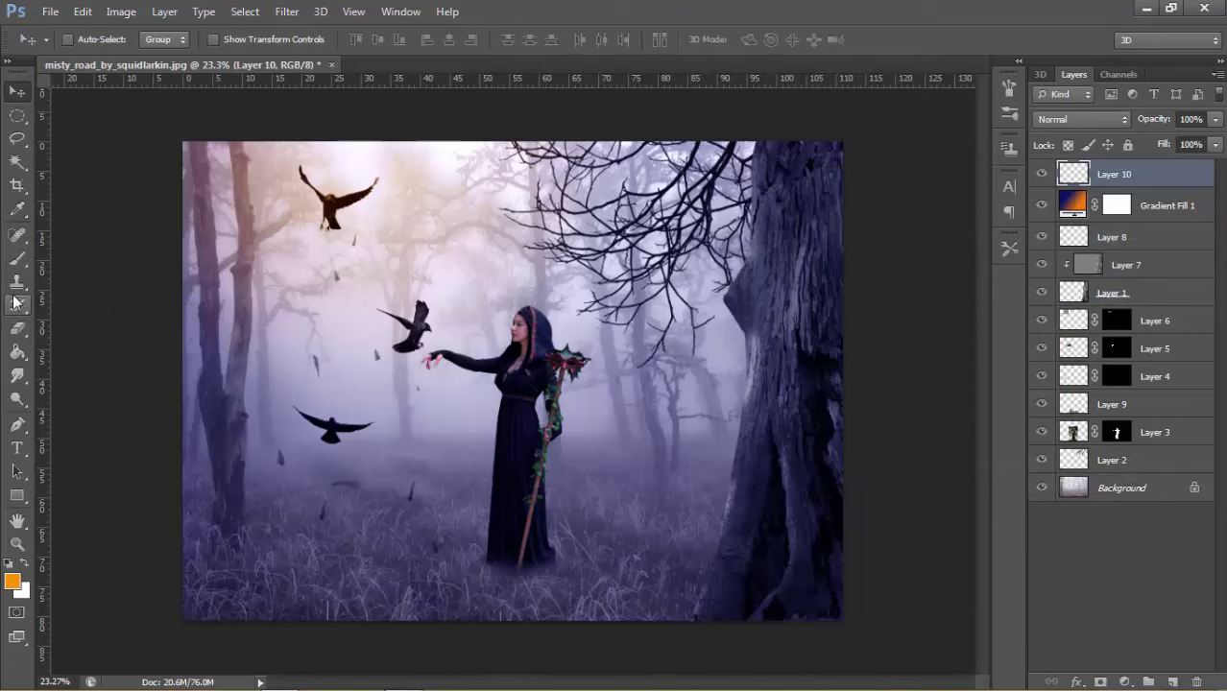
Step: Paint a soft orange sun spot with a 484 px soft round brush
left_click(18, 257)
right_click(427, 220)
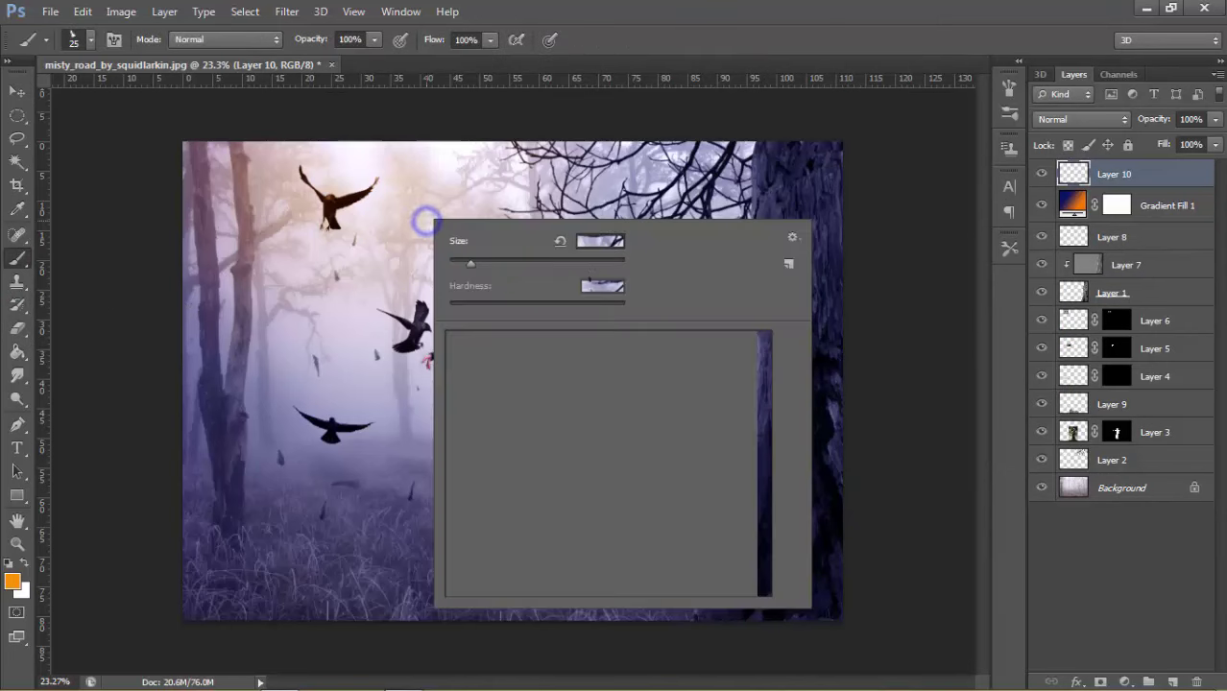
left_click_drag(764, 481, 762, 338)
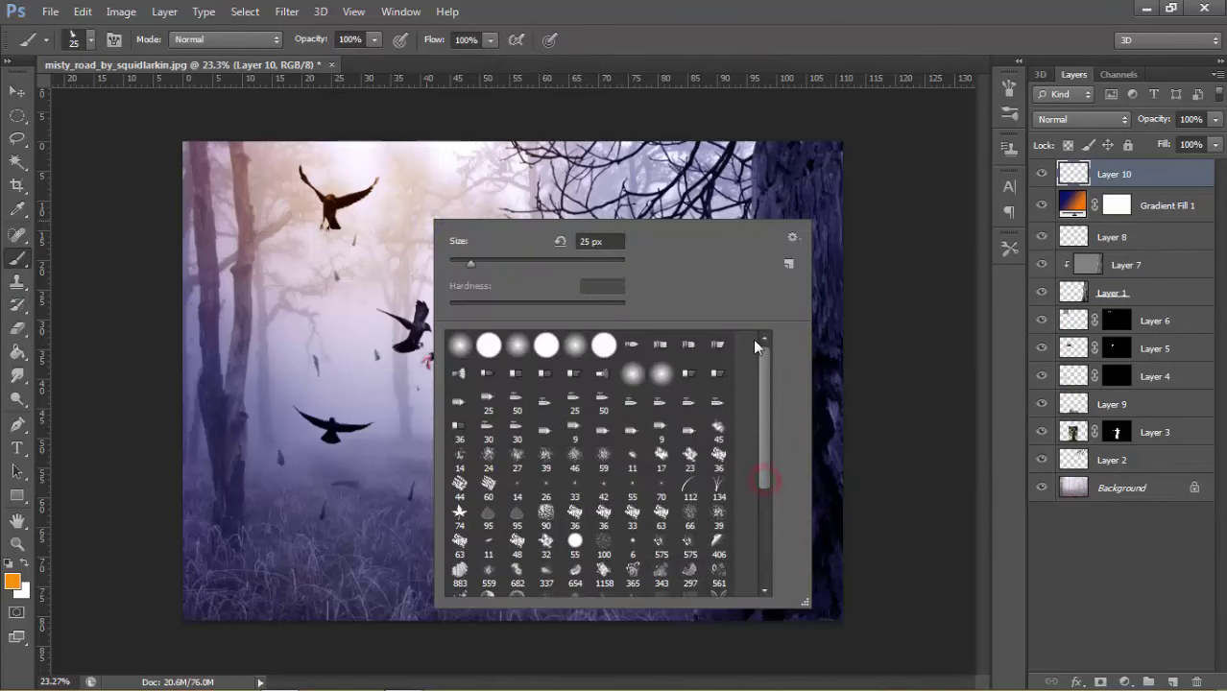
left_click(461, 344)
left_click(520, 263)
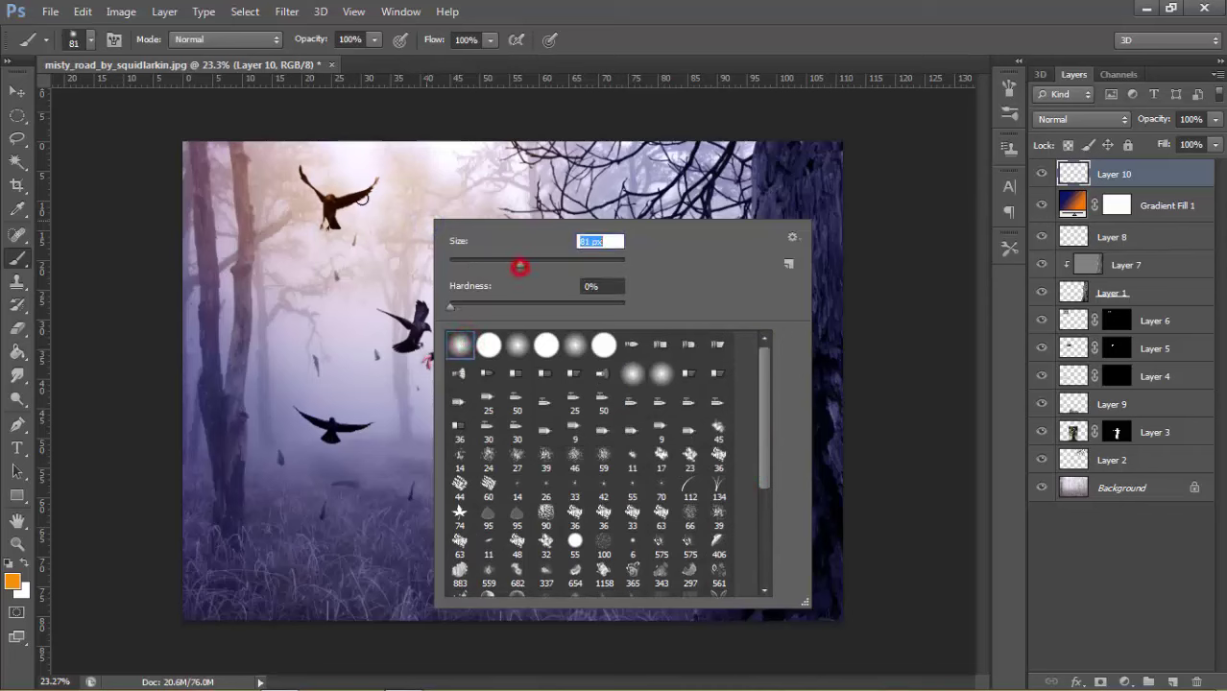
left_click_drag(589, 268, 605, 263)
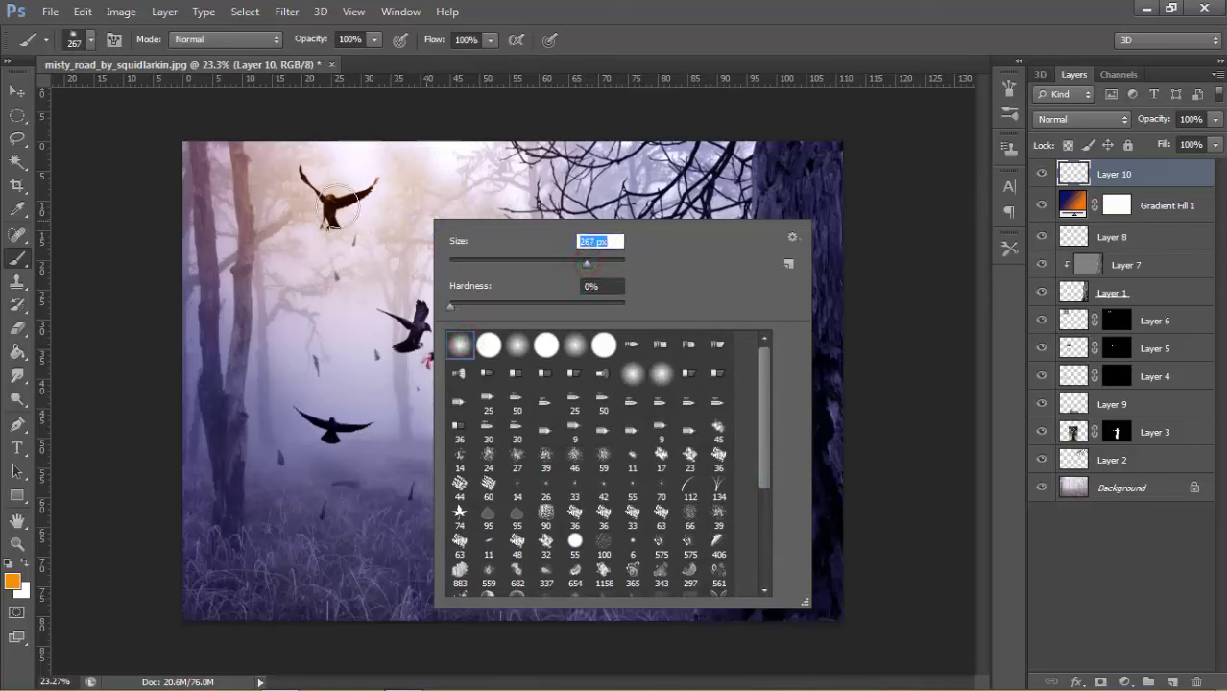
key("Return")
left_click(373, 266)
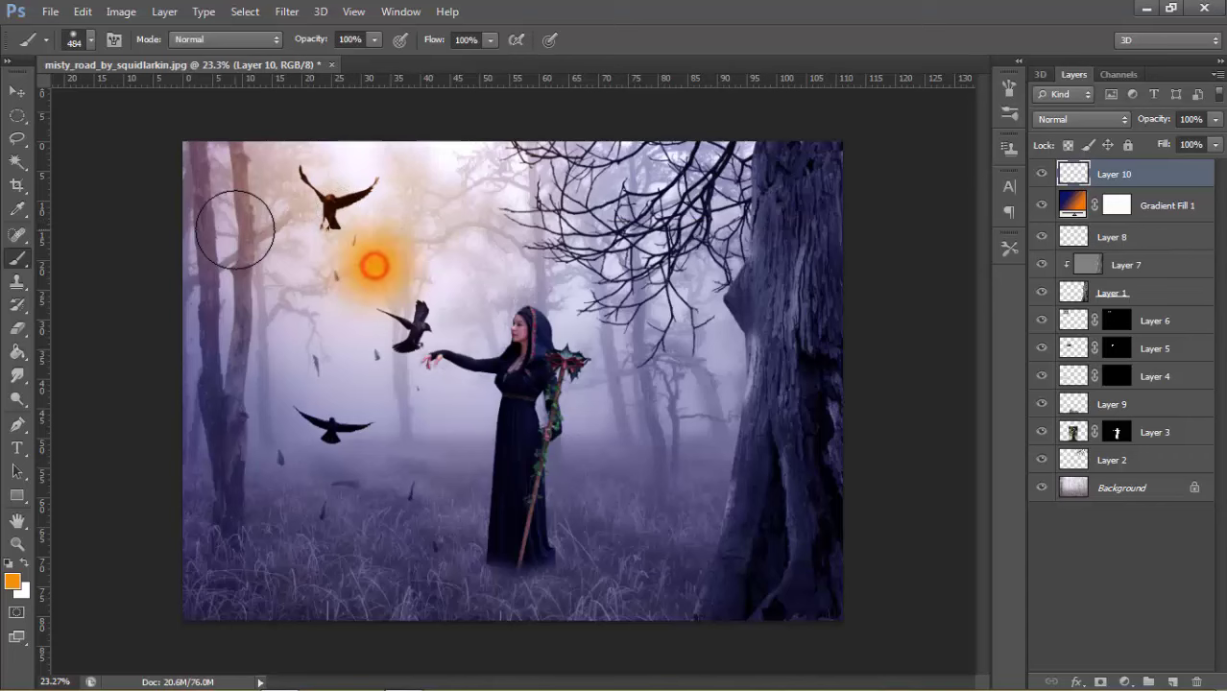
Step: Scale the orange sun to about 190% and move it up-left behind the top crow
left_click(23, 93)
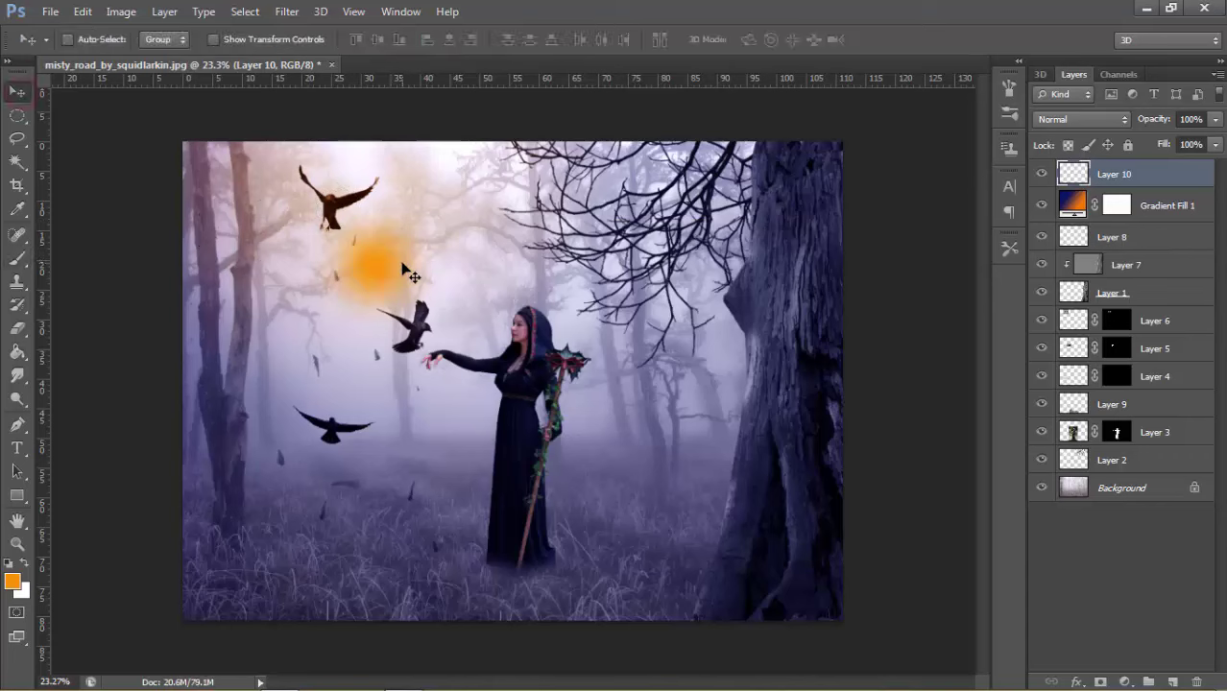
key("ctrl+t")
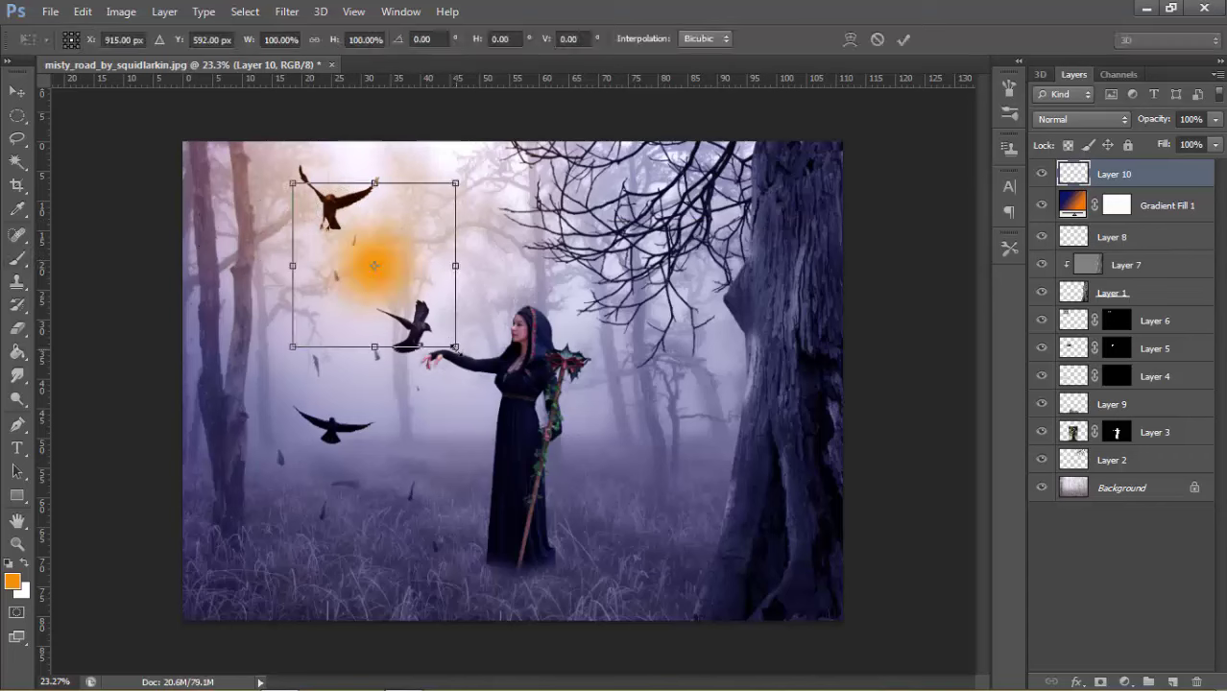
left_click_drag(455, 347, 530, 421)
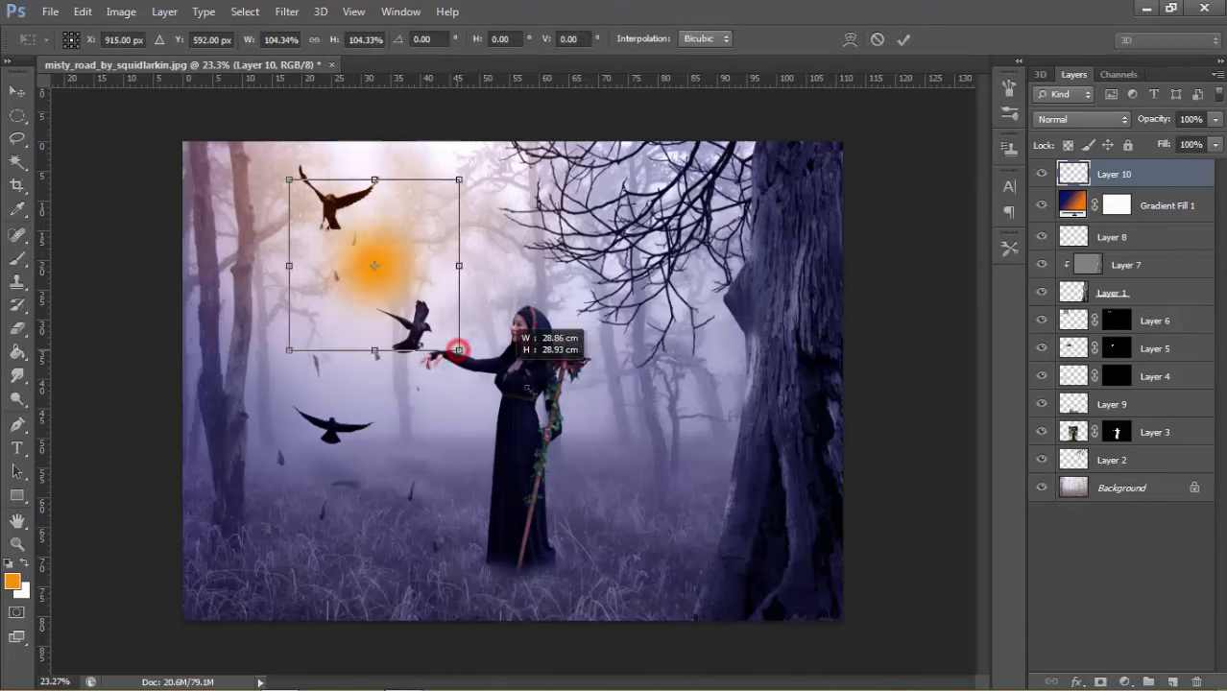
left_click(902, 39)
mouse_move(420, 267)
left_mouse_down()
mouse_move(363, 170)
mouse_move(373, 164)
left_mouse_up()
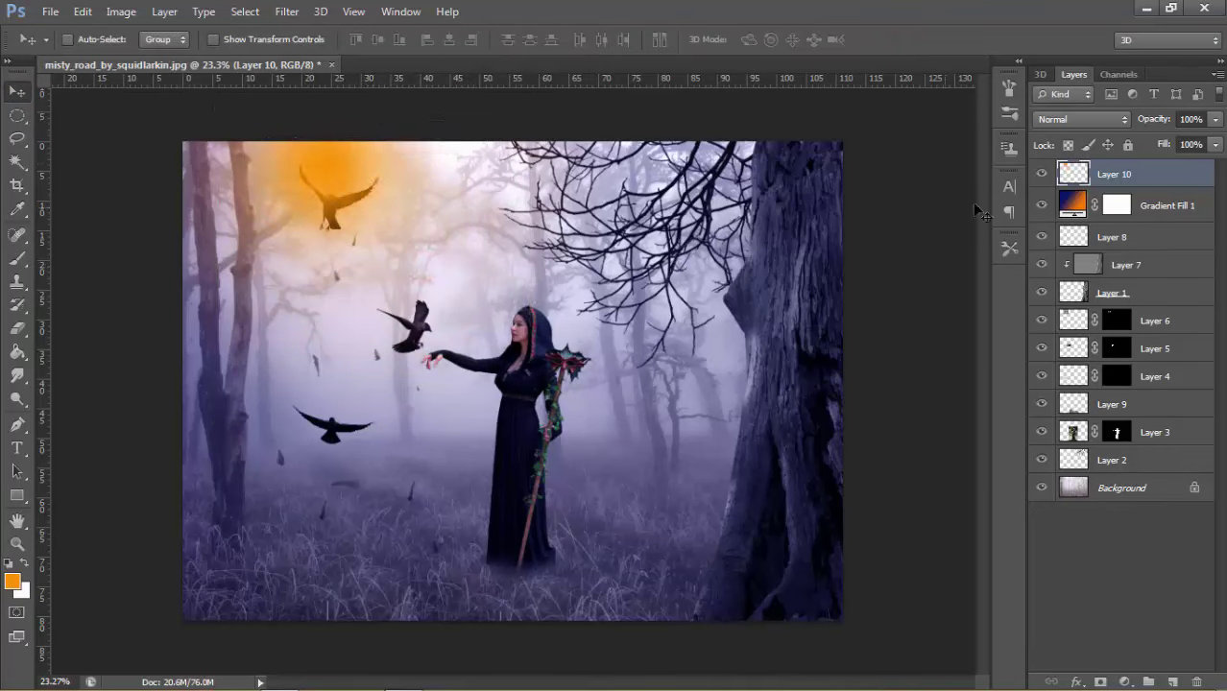
Step: Set Layer 10 to Soft Light and shift the glow toward the top-left corner
left_click(1078, 121)
left_click(1054, 370)
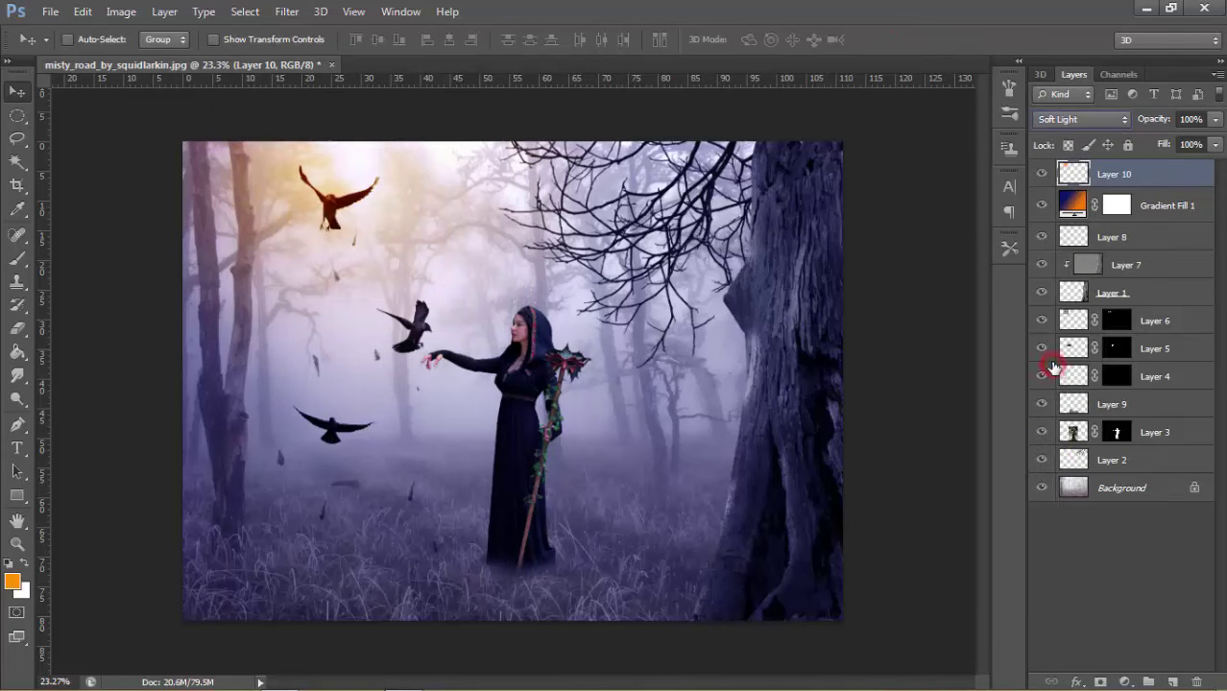
mouse_move(357, 190)
left_mouse_down()
mouse_move(328, 142)
mouse_move(312, 169)
left_mouse_up()
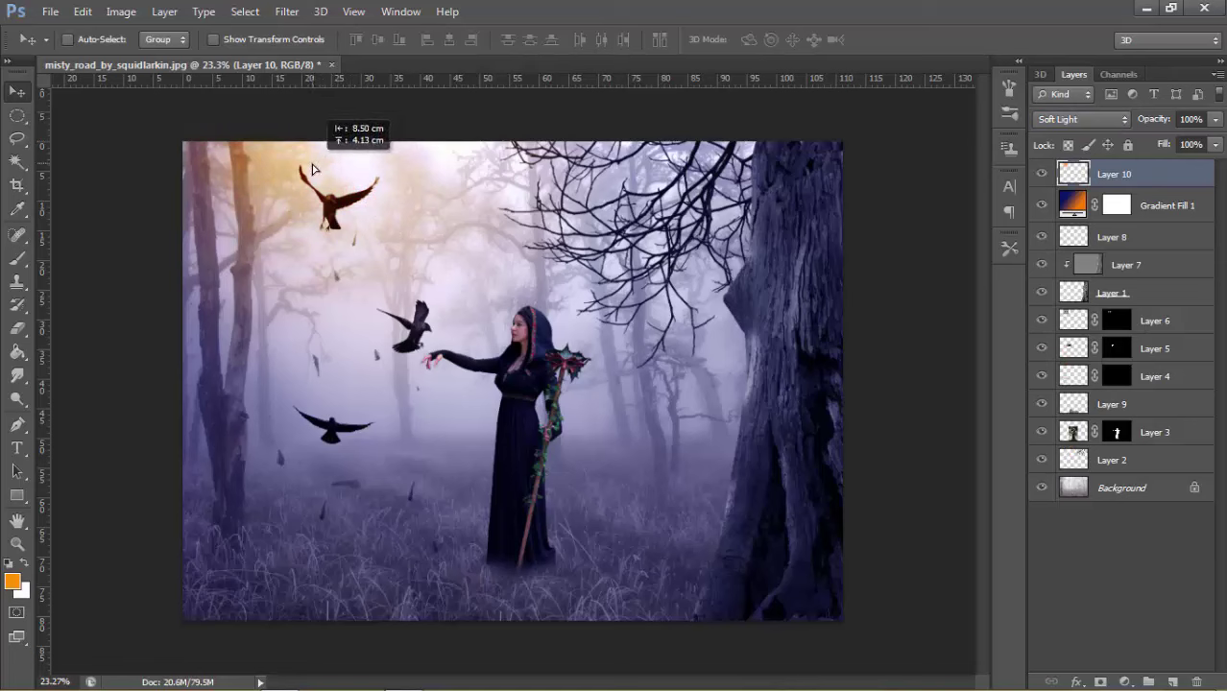
left_click_drag(312, 169, 338, 161)
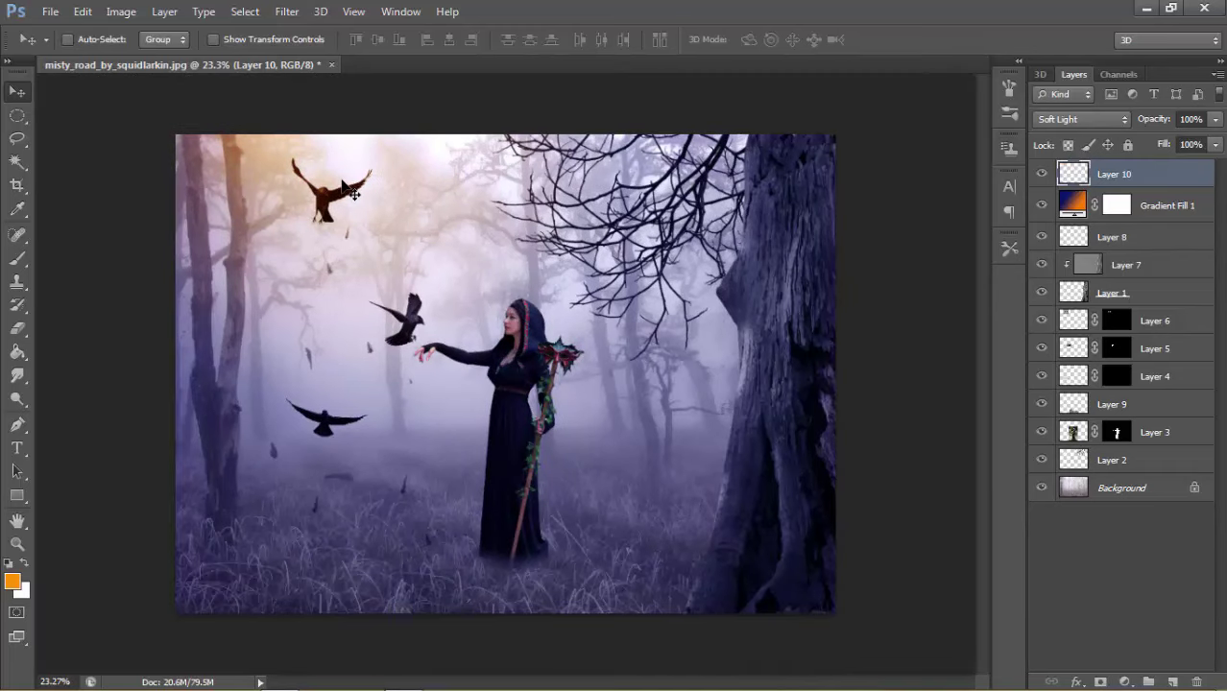
Step: Enlarge the orange glow to about 176% and shift it right over the trees
key("ctrl+t")
left_click_drag(420, 262, 543, 382)
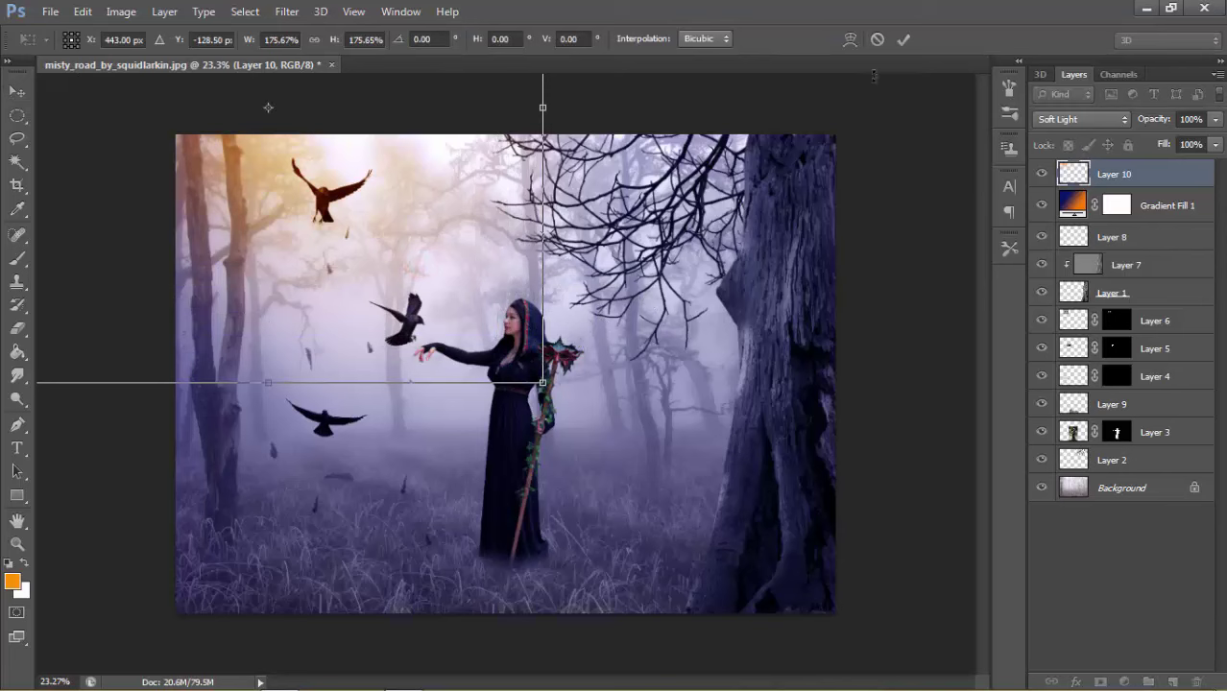
left_click(902, 41)
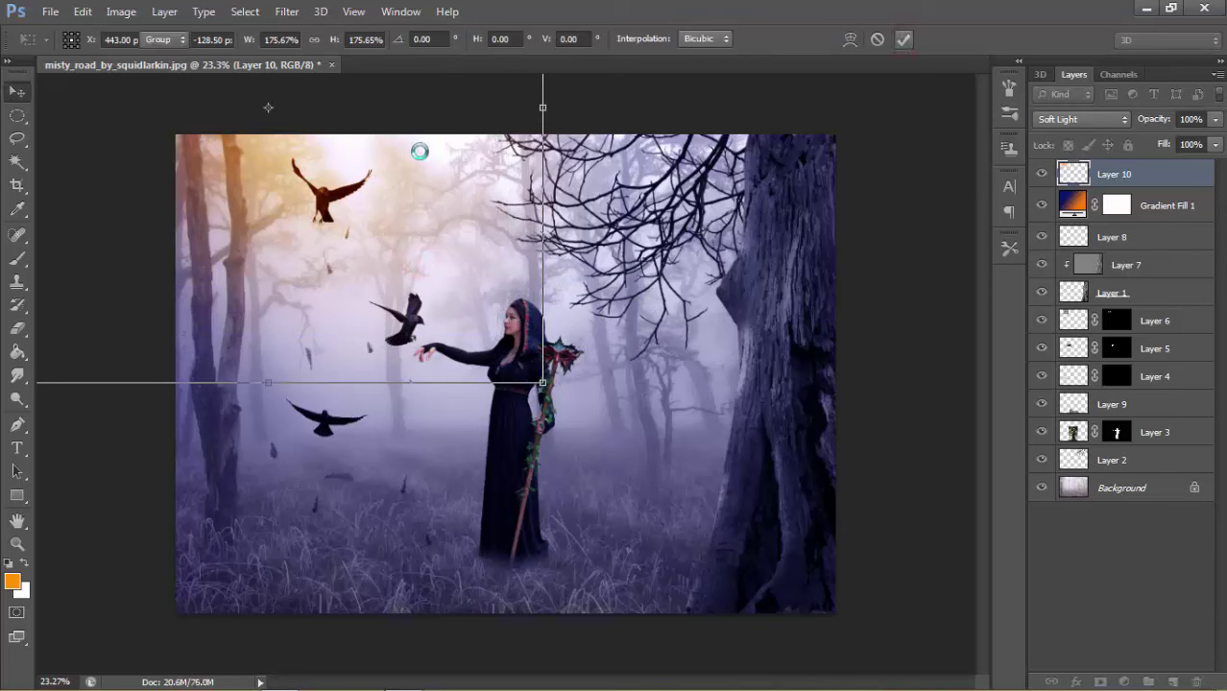
left_click(454, 191)
left_click_drag(464, 196, 493, 196)
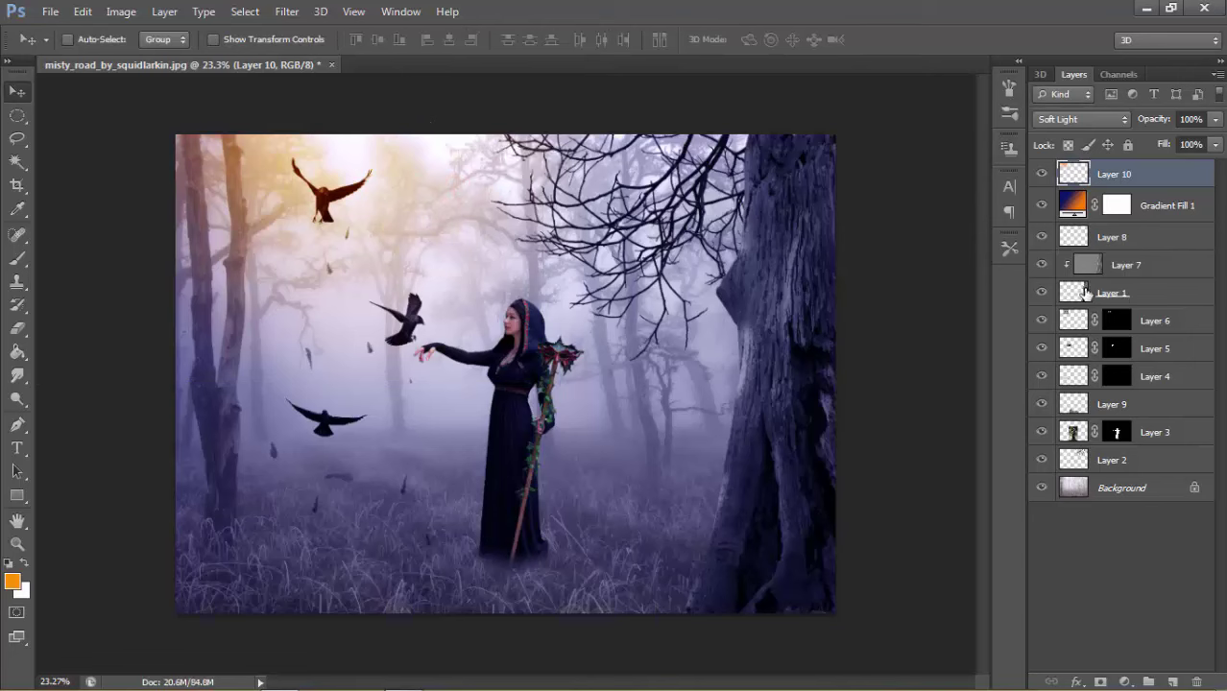
Step: Add a 50% gray layer above Layer 3, set it to Overlay, and clip it to Layer 3
left_click(1074, 432)
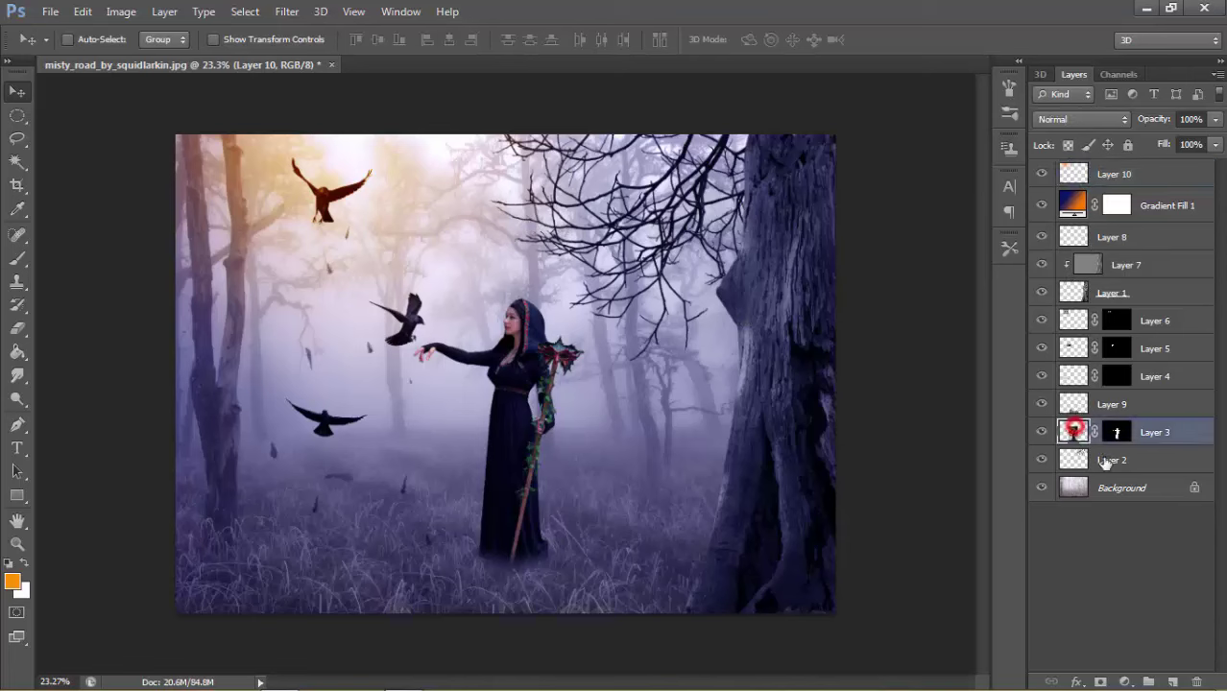
left_click(1176, 682)
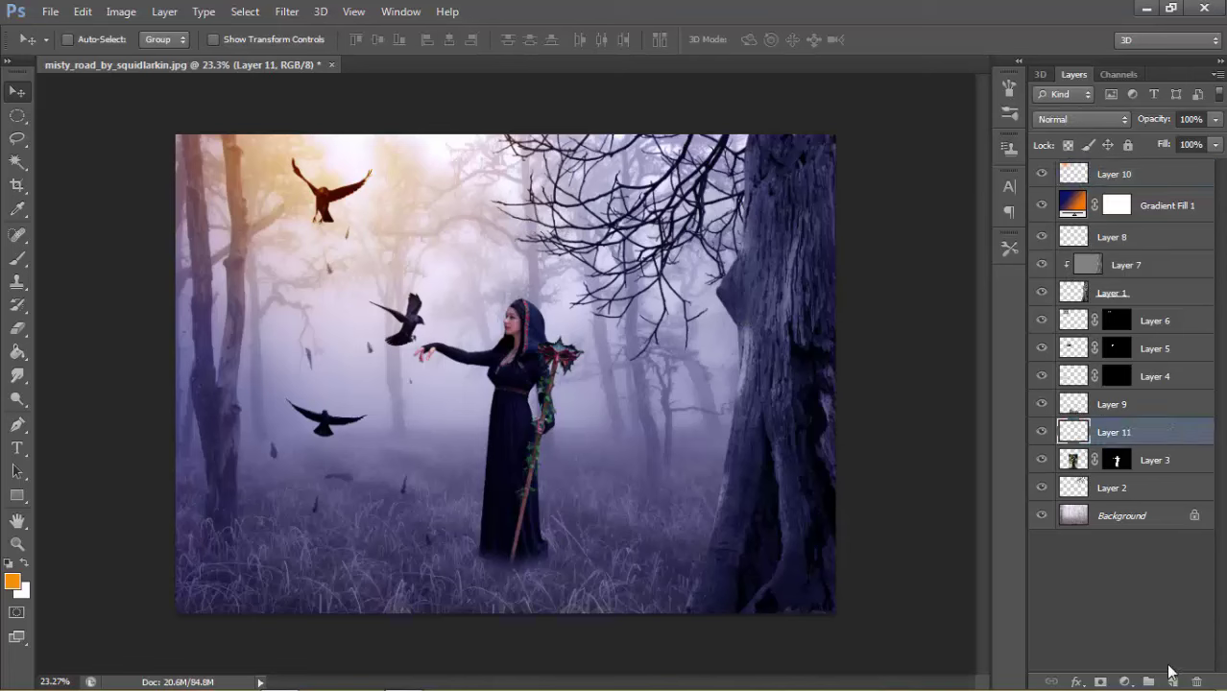
key("shift+F5")
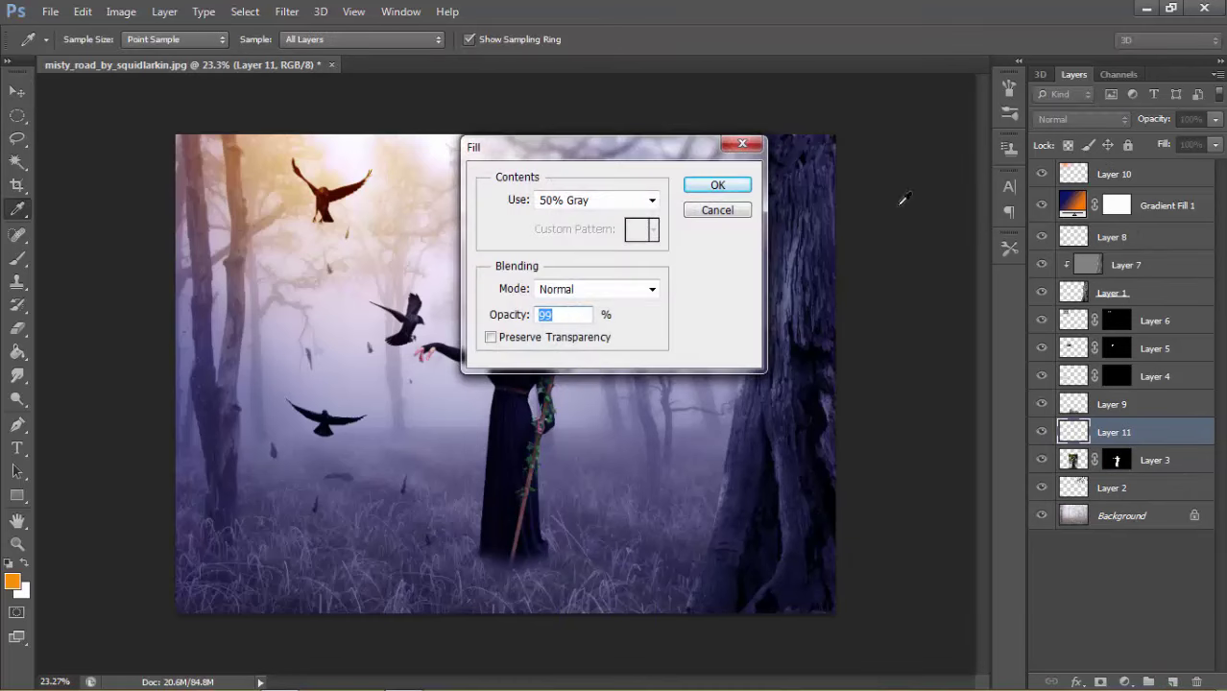
left_click(720, 186)
key("v")
left_click(1085, 118)
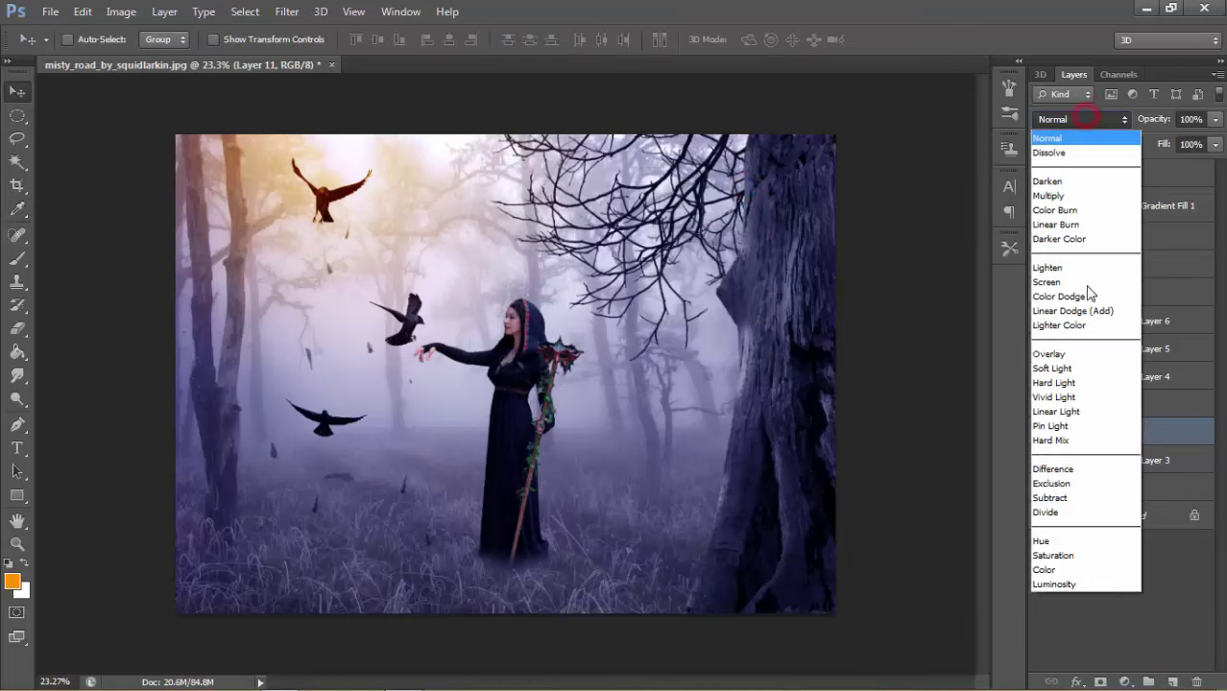
left_click(1088, 354)
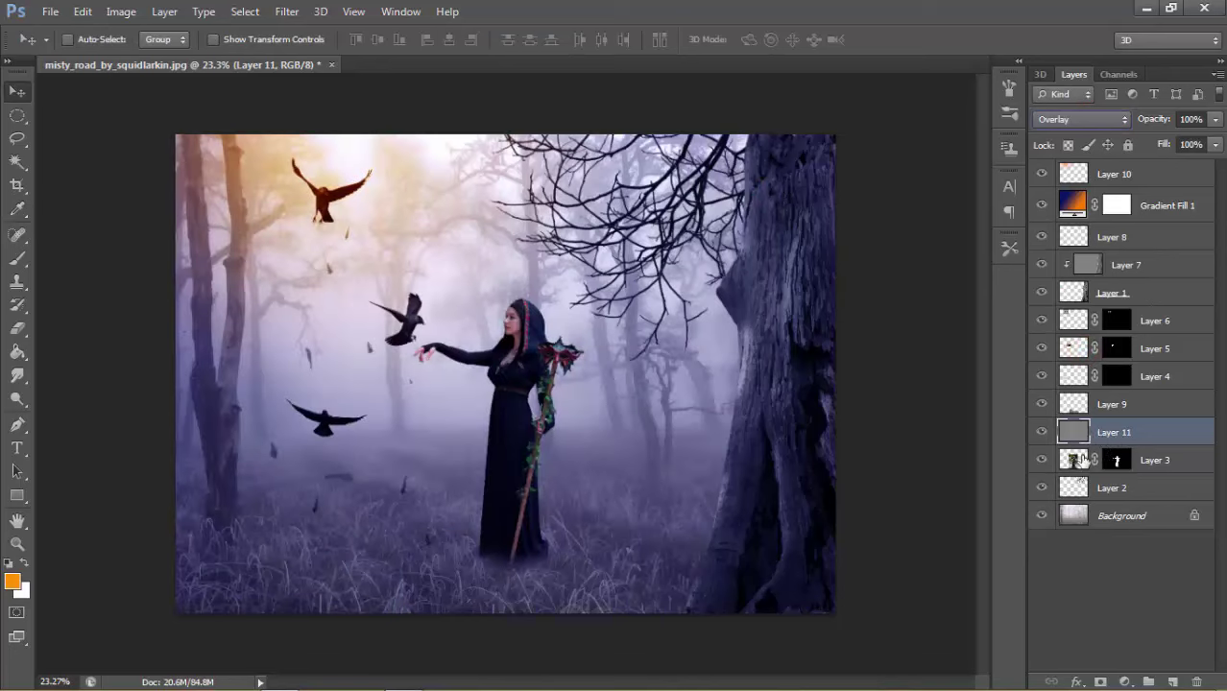
left_click(1083, 446, "alt")
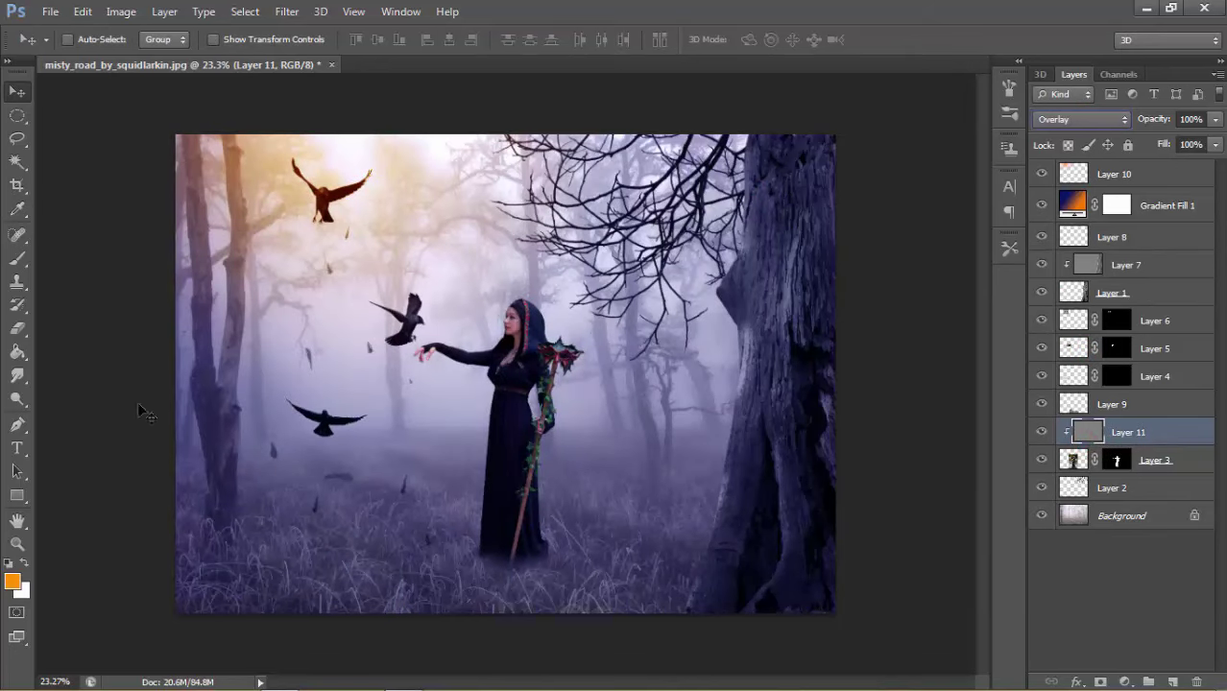
left_click(18, 399)
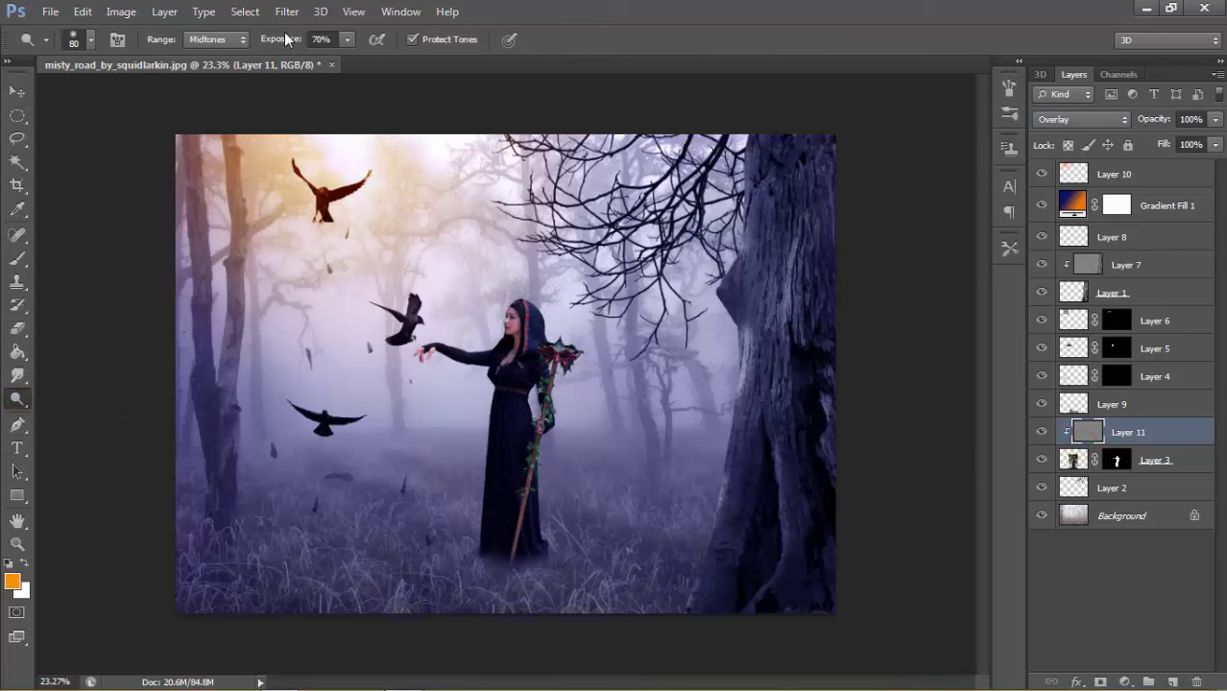
Step: Dodge the woman's face, hood and outstretched arm with a 29 px brush at 79% exposure
left_click_drag(280, 43, 260, 43)
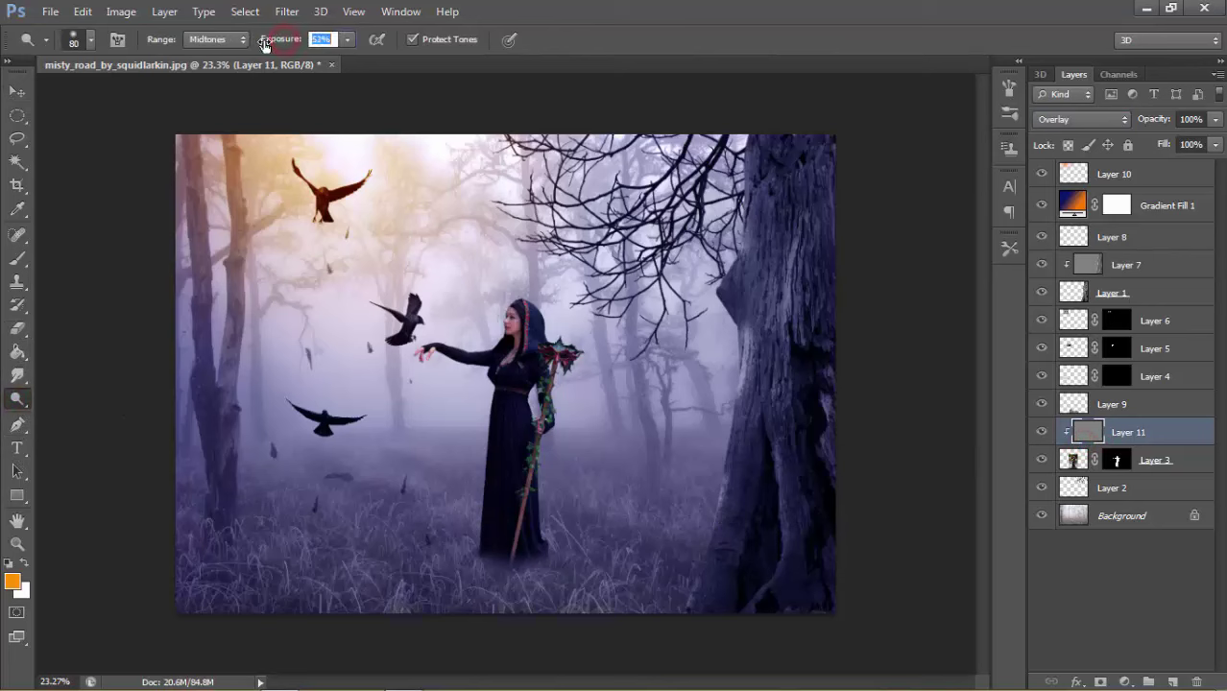
right_click(509, 346)
left_click(558, 346)
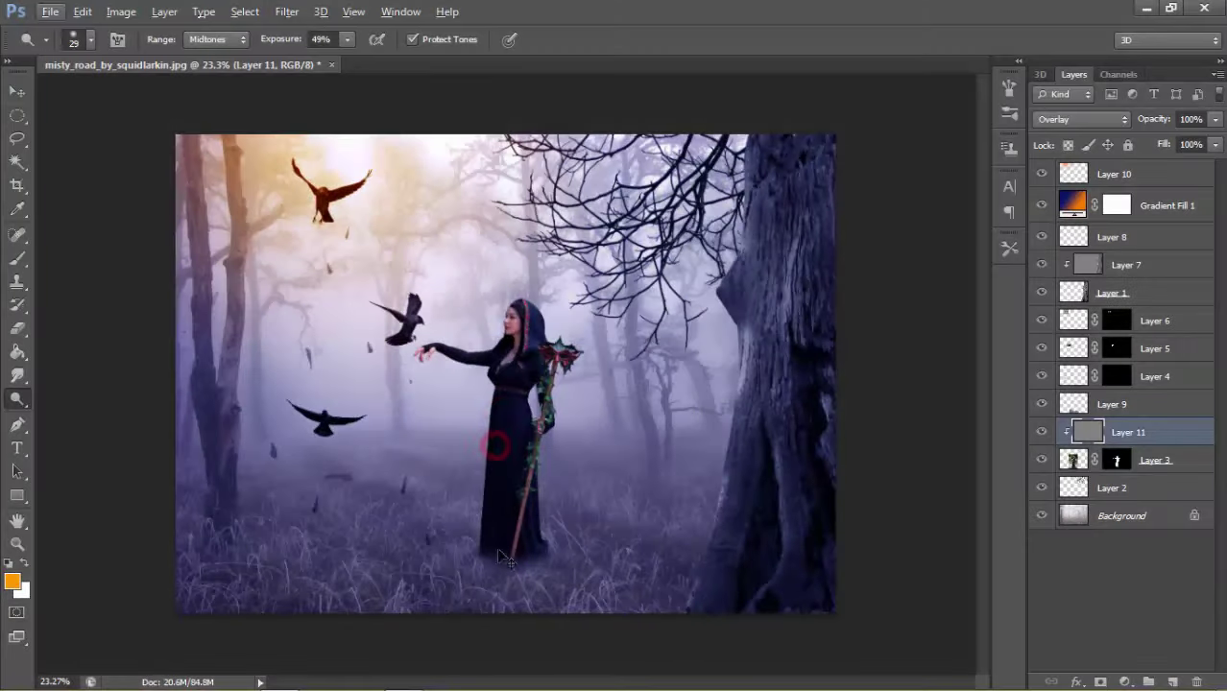
left_click(18, 399)
left_click_drag(278, 39, 307, 39)
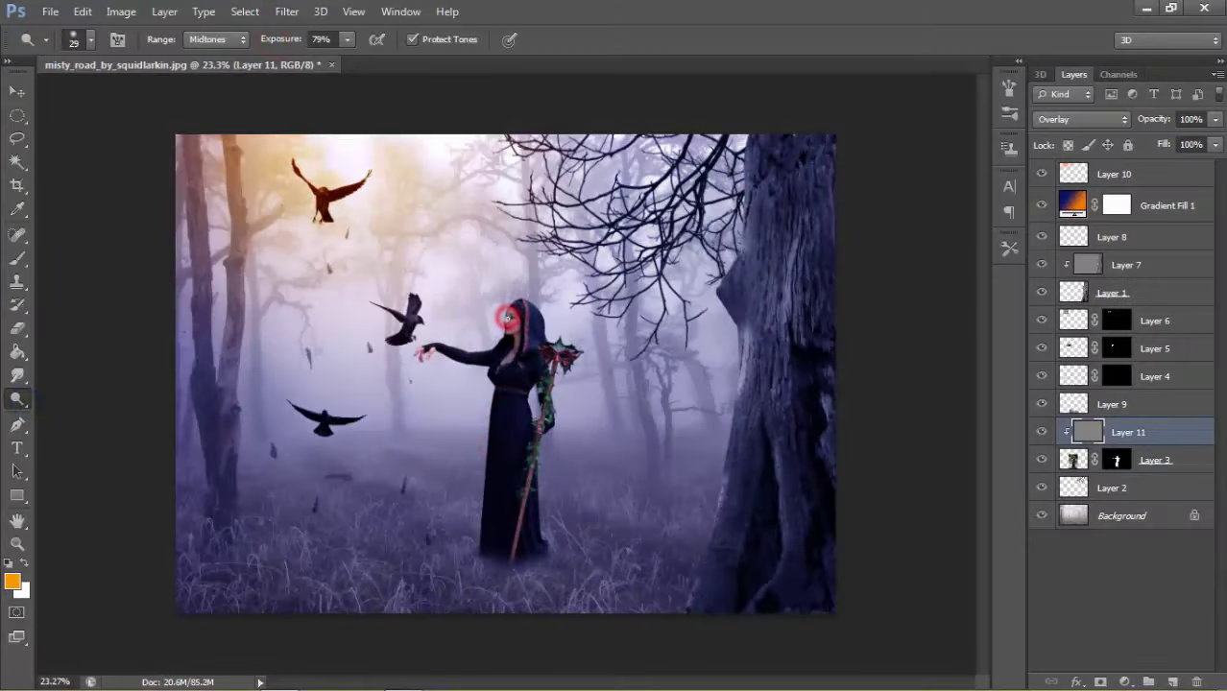
mouse_move(507, 318)
left_mouse_down()
mouse_move(518, 317)
mouse_move(507, 314)
left_mouse_up()
left_click_drag(428, 353, 509, 340)
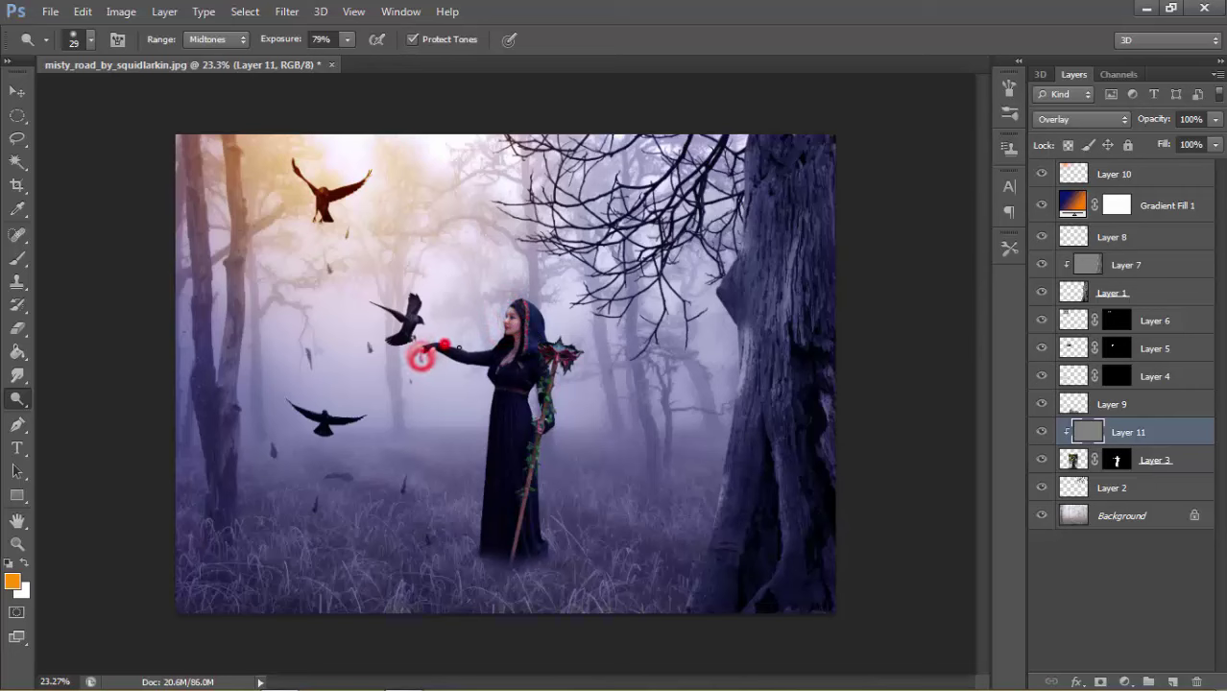
Step: Brighten the front of the dress with a 72 px dodge brush
right_click(521, 320)
left_click(574, 346)
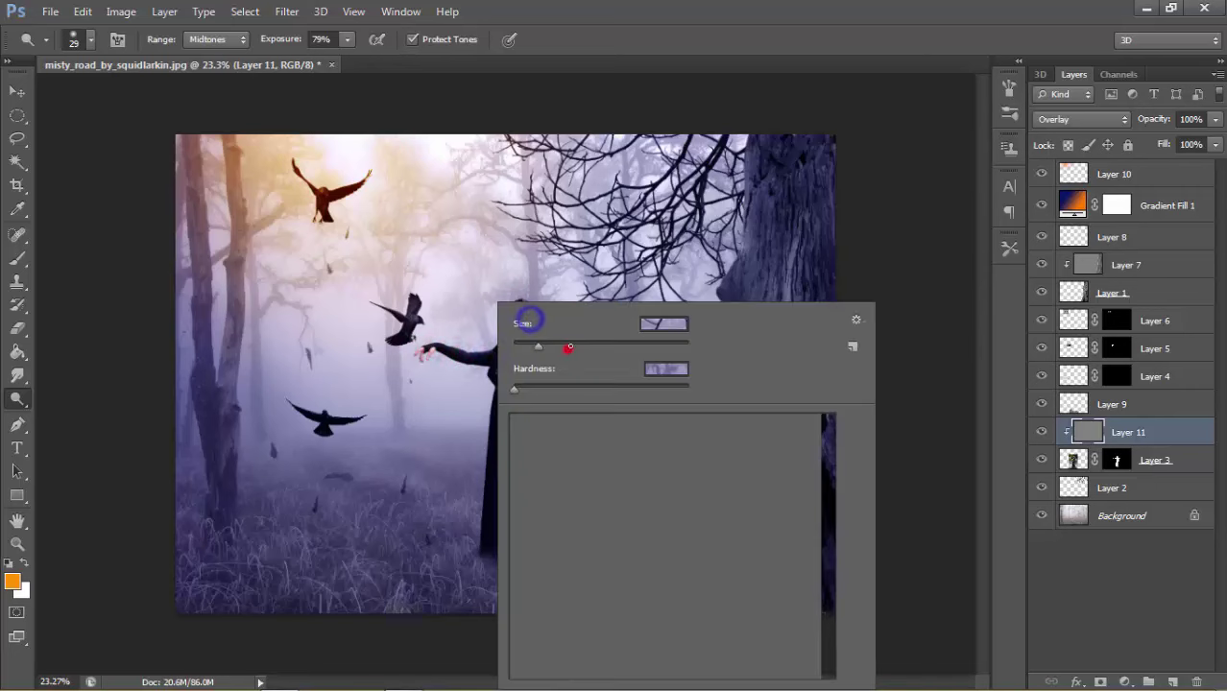
left_click(521, 295)
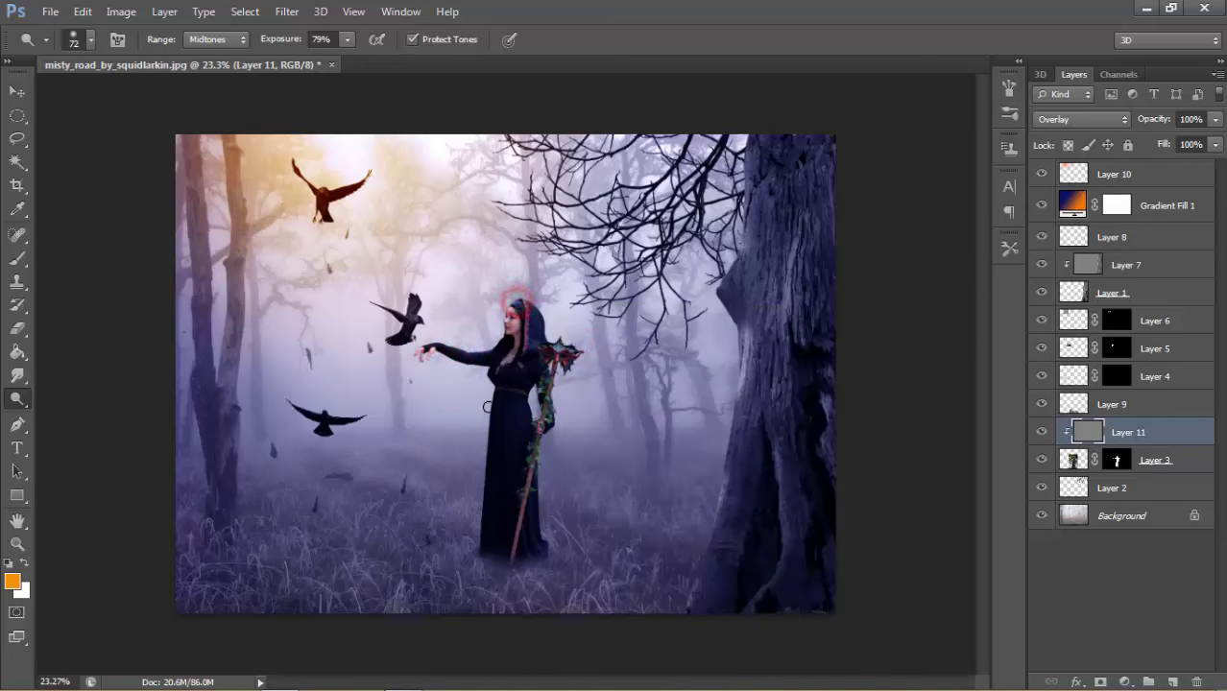
left_click(493, 397)
left_click_drag(493, 472, 493, 403)
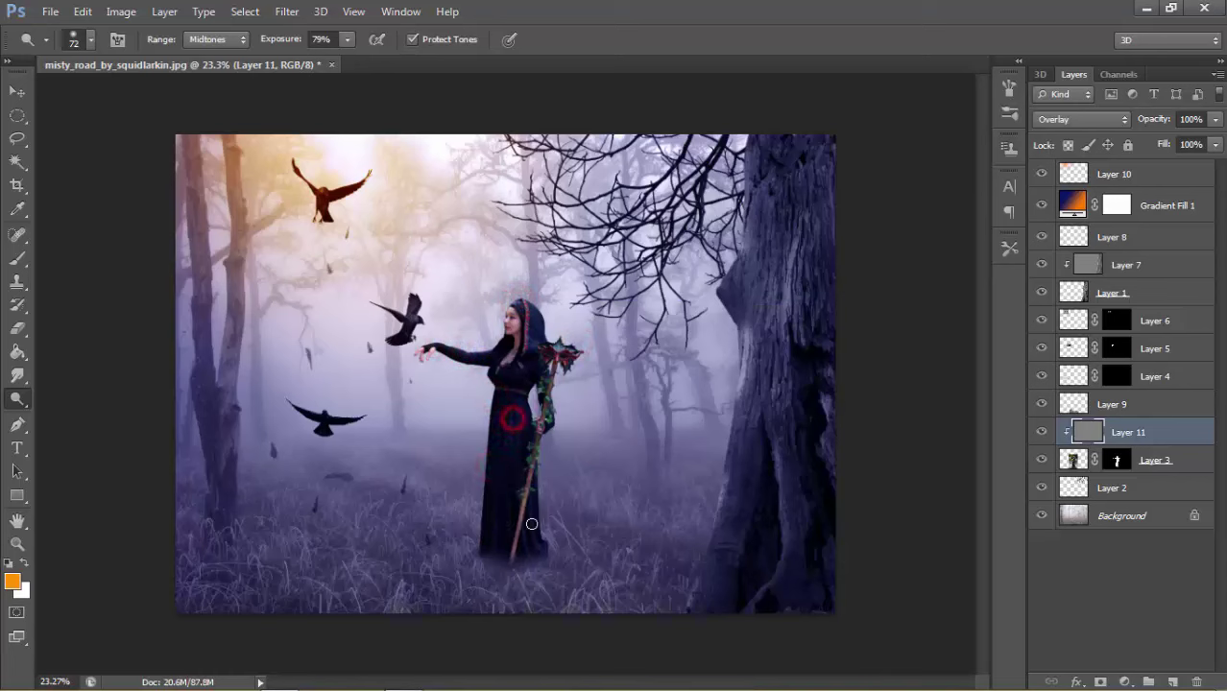
Step: Burn the staff, parts of the dress, and around the woman's face darker
right_click(17, 398)
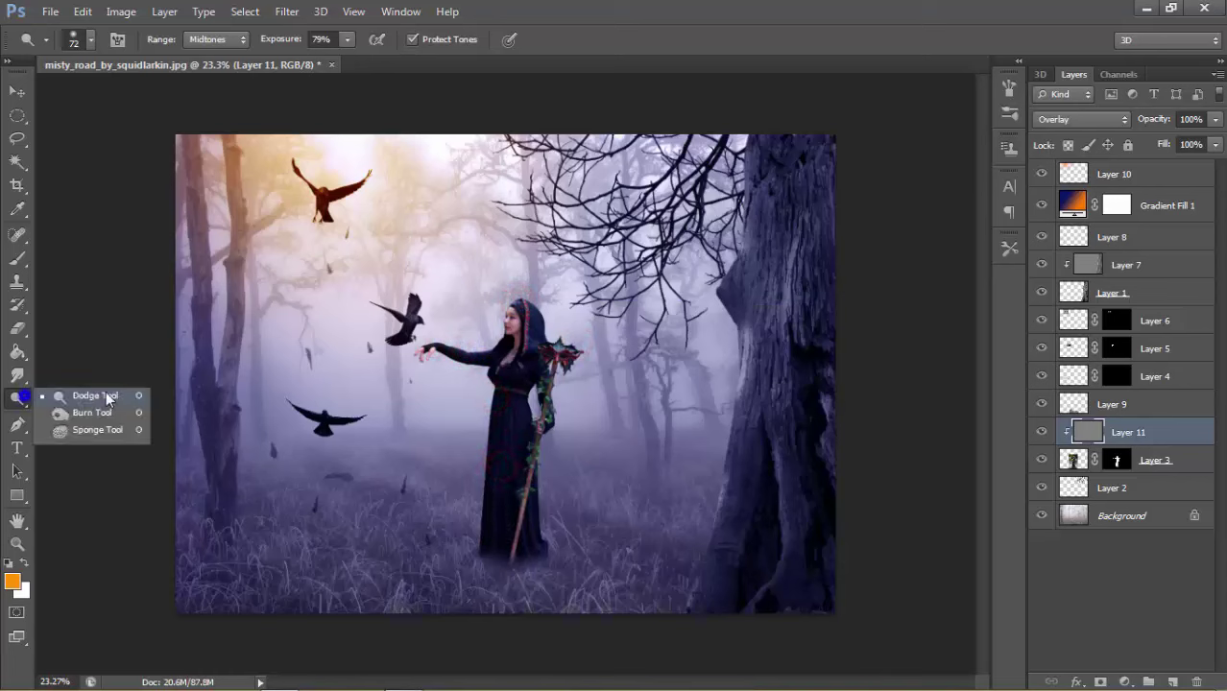
left_click(91, 411)
left_click_drag(552, 466, 548, 411)
left_click_drag(528, 534, 527, 502)
left_click_drag(542, 337, 521, 376)
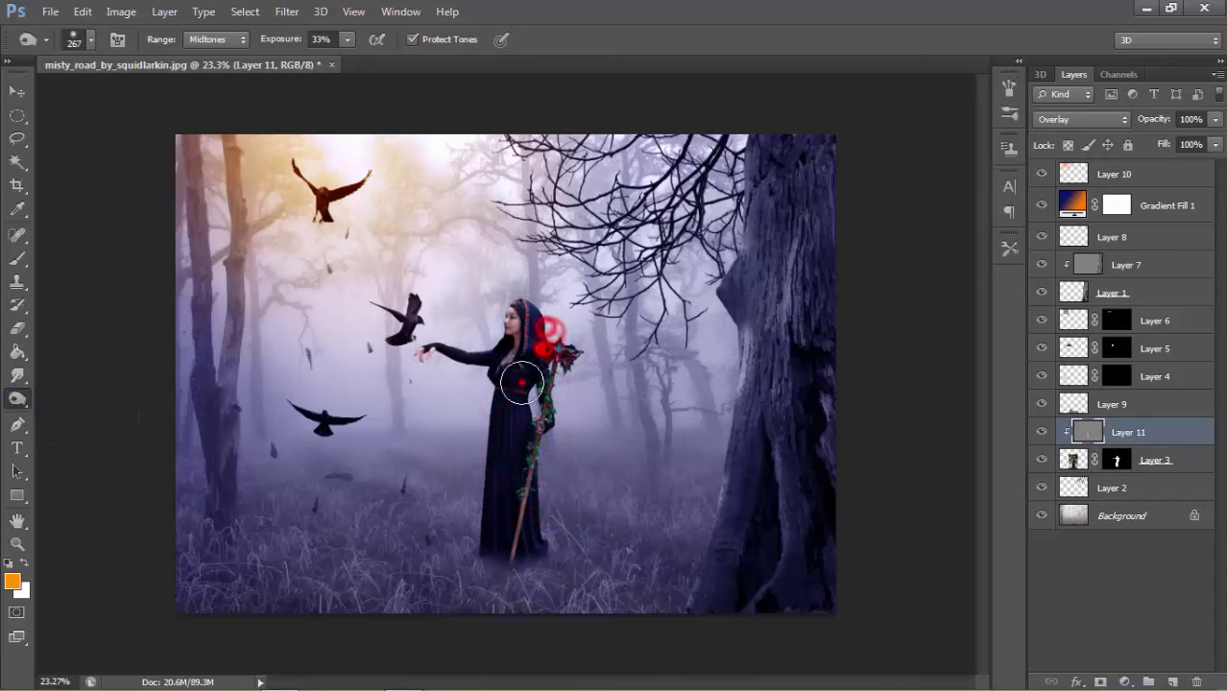
left_click_drag(511, 317, 513, 376)
key("v")
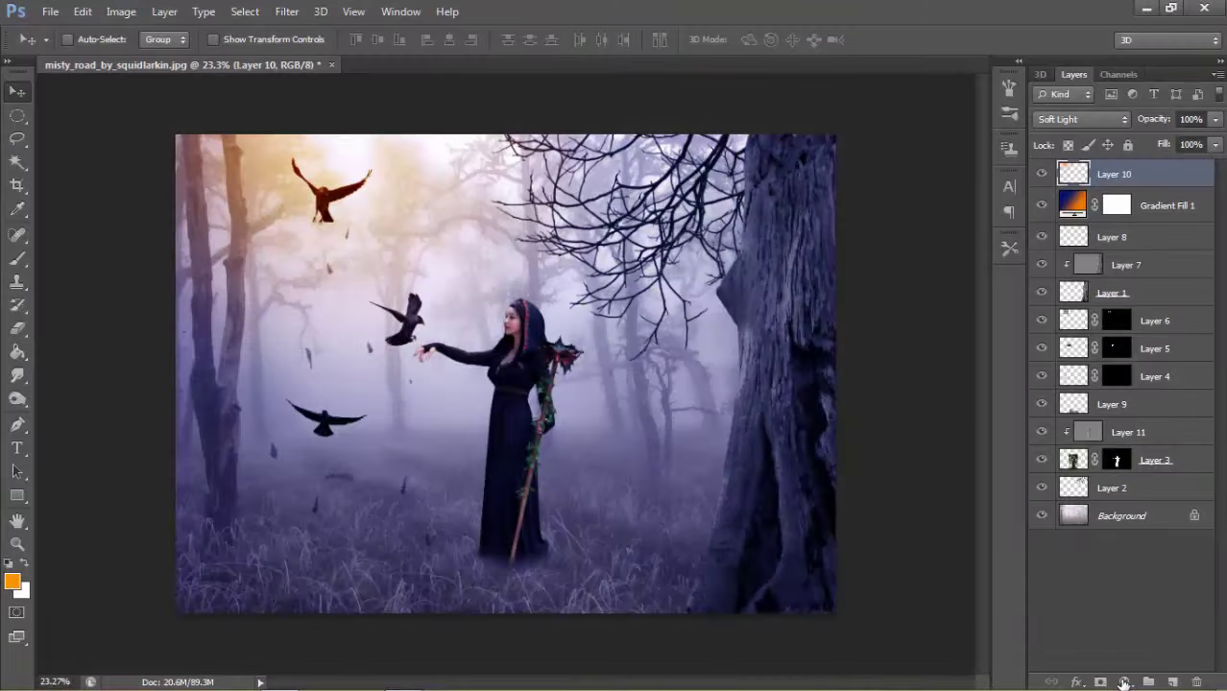
Step: Add a Color Balance layer setting midtones to Cyan-Red −27 and Yellow-Blue −7
left_click(1124, 682)
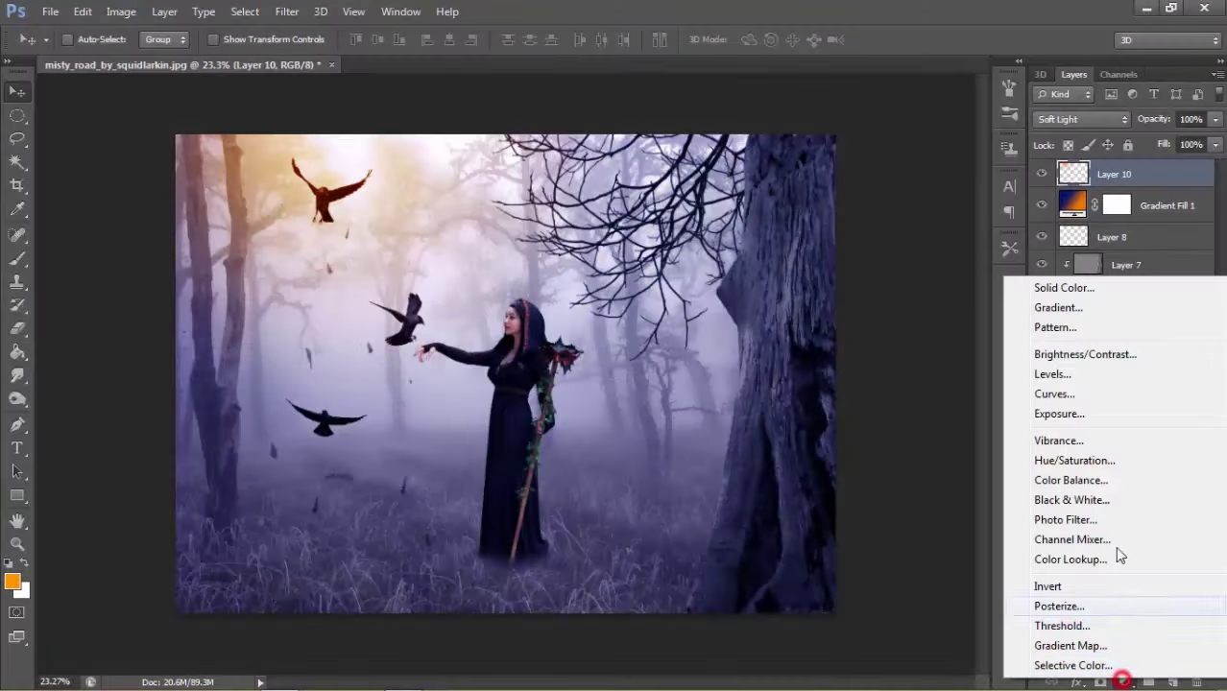
left_click(1072, 482)
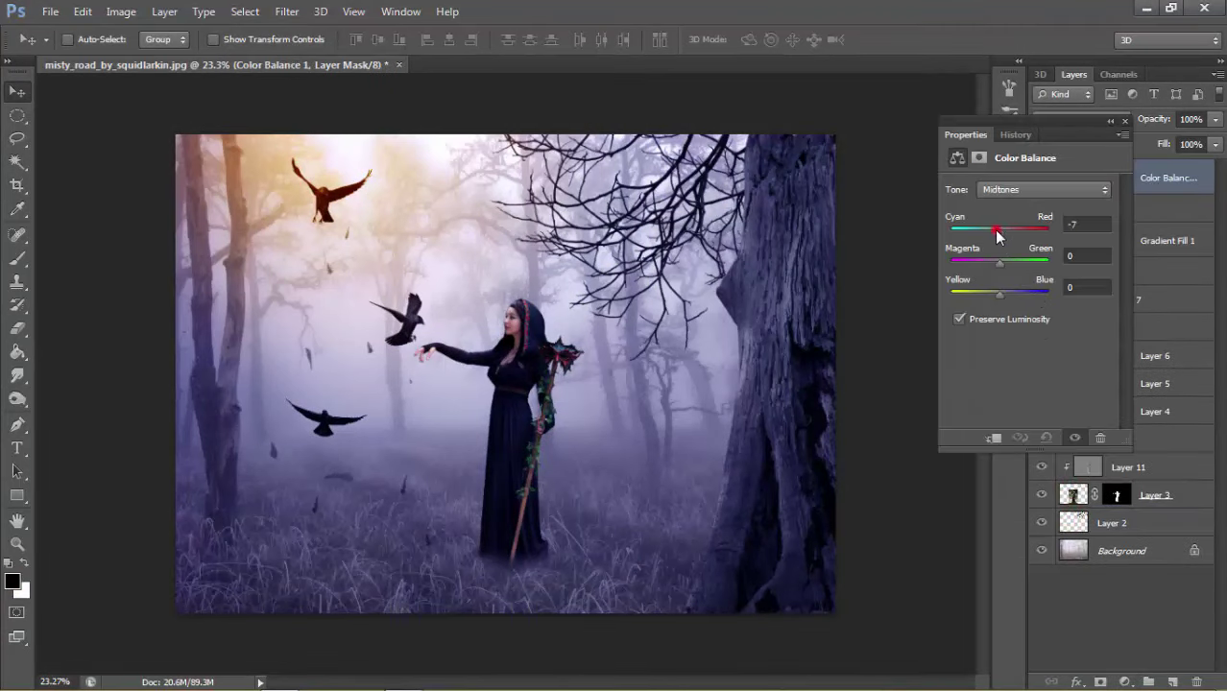
left_click_drag(998, 236, 993, 236)
left_click_drag(1002, 294, 1004, 294)
left_click_drag(996, 299, 991, 298)
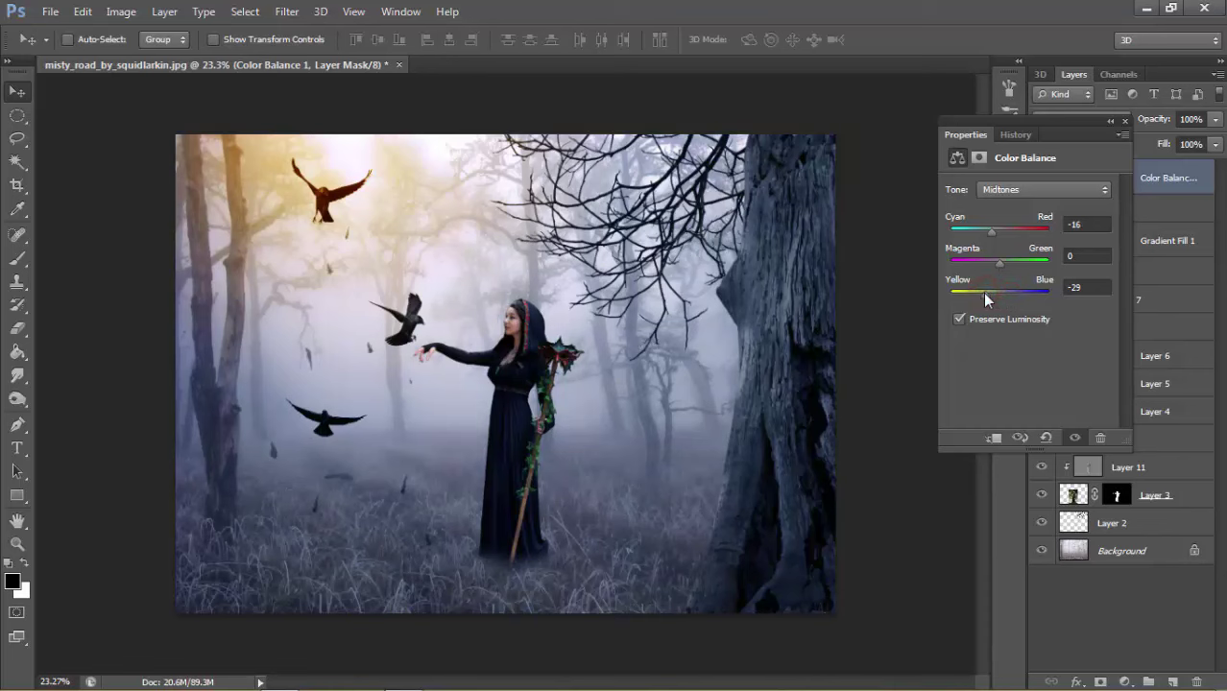
left_click_drag(998, 296, 997, 298)
left_click_drag(992, 235, 986, 236)
left_click(1125, 123)
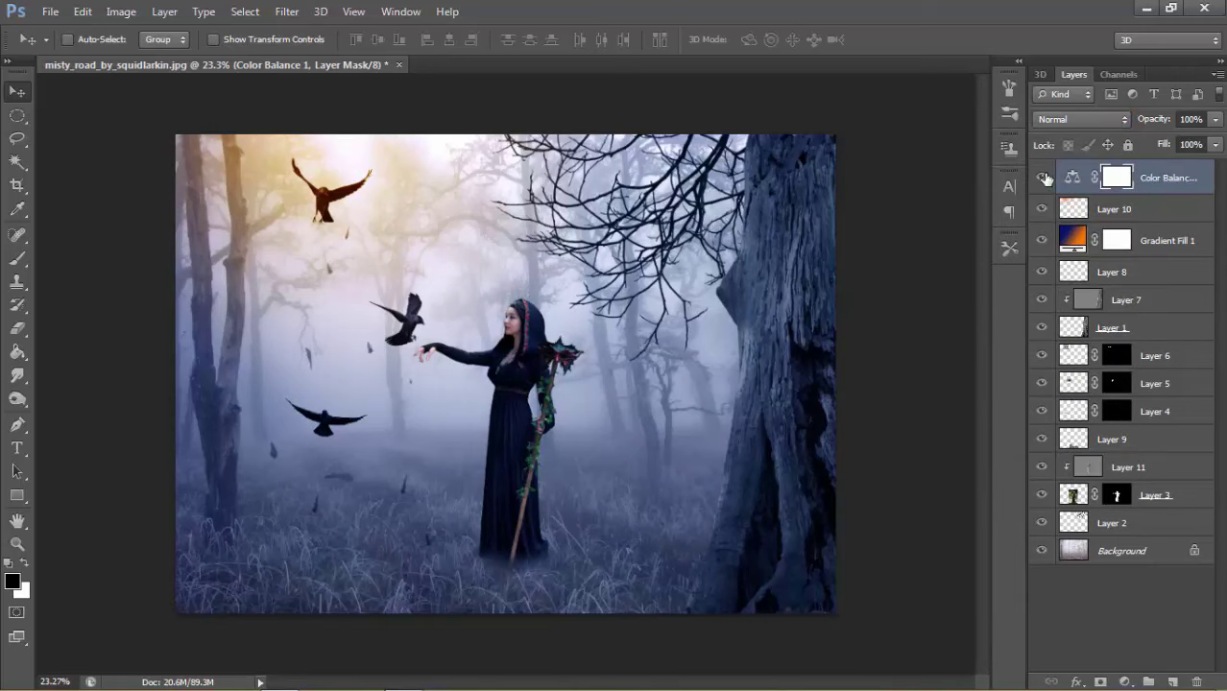
left_click(1044, 177)
left_click(1046, 177)
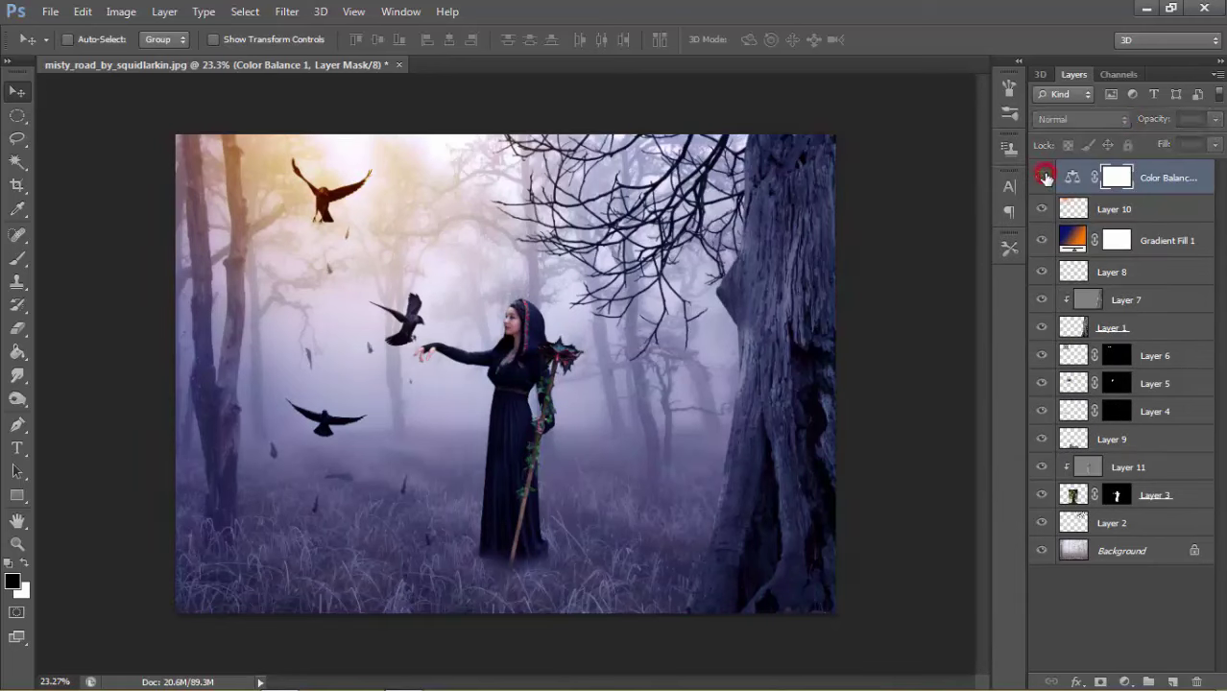
left_click(1045, 178)
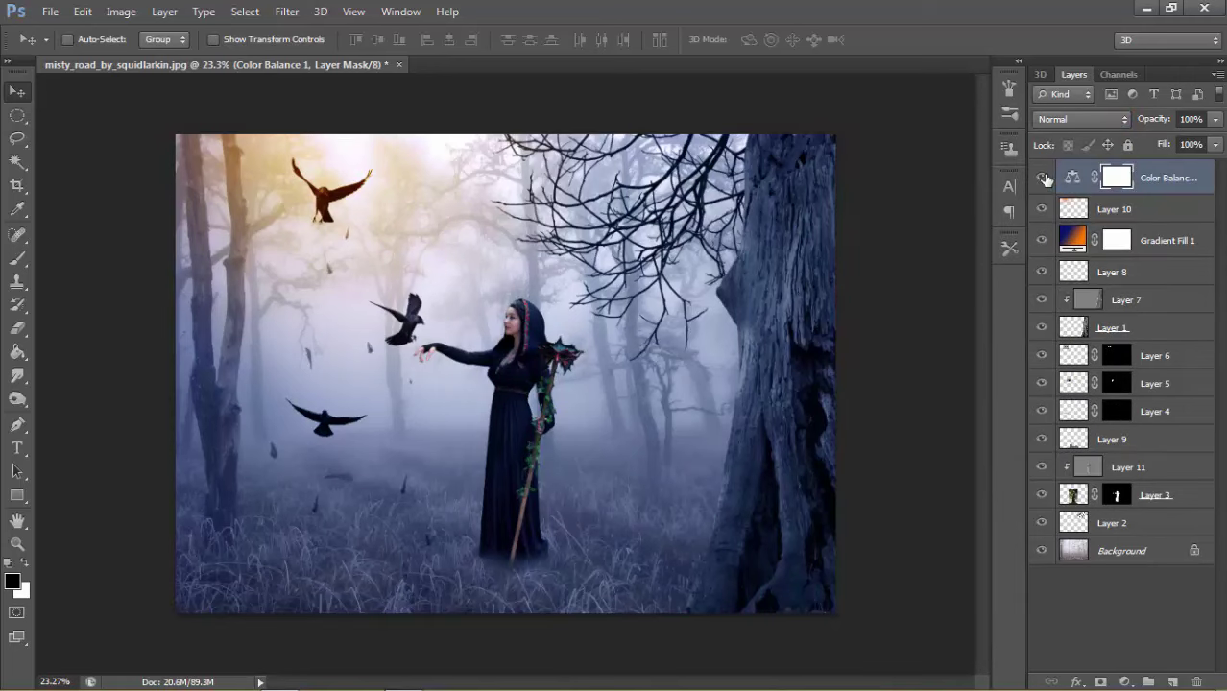
left_click(1045, 177)
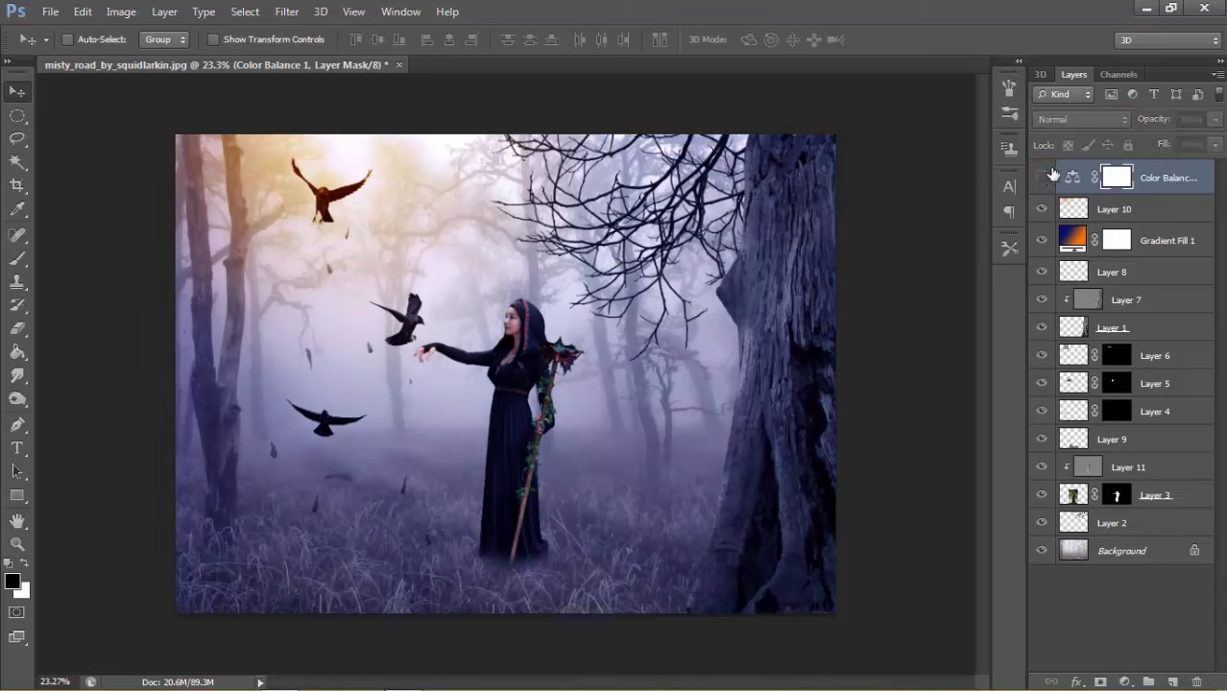
left_click(1045, 178)
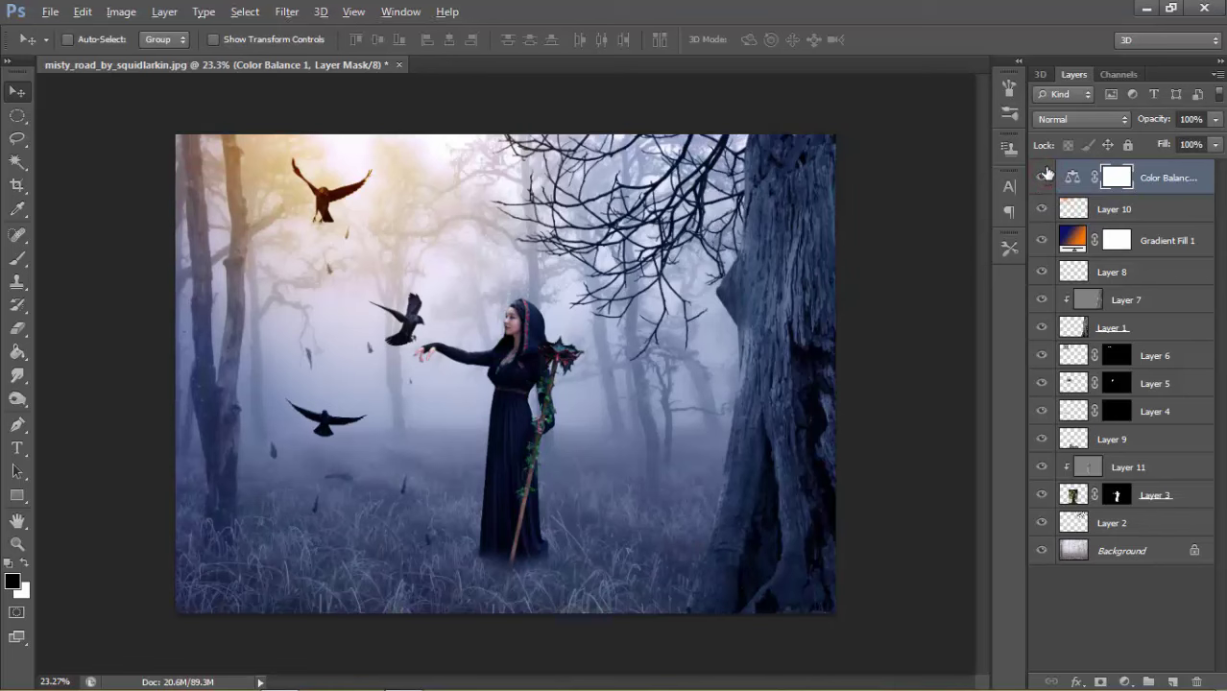